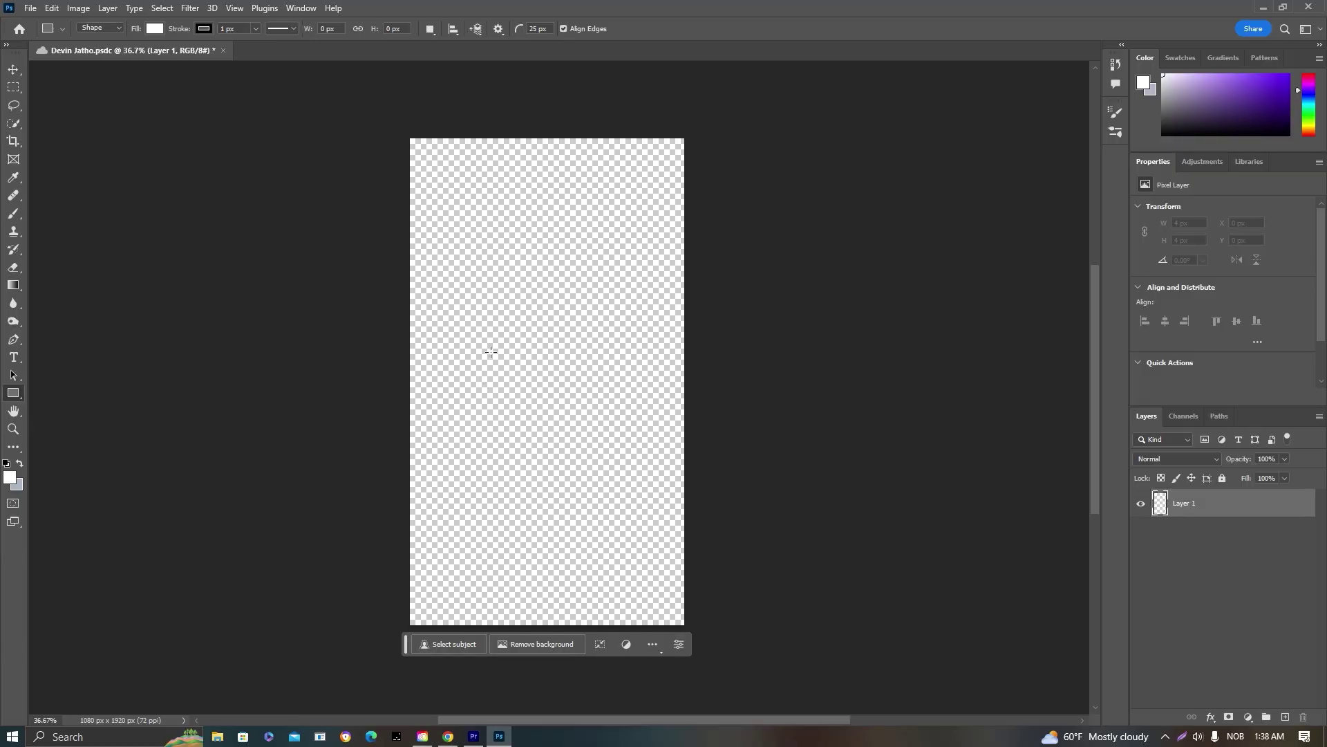
Draw a rounded rectangle about 778 × 481 px across the middle of the canvas and set its corner radius to 10 px.
left_click_drag(670, 355, 939, 517)
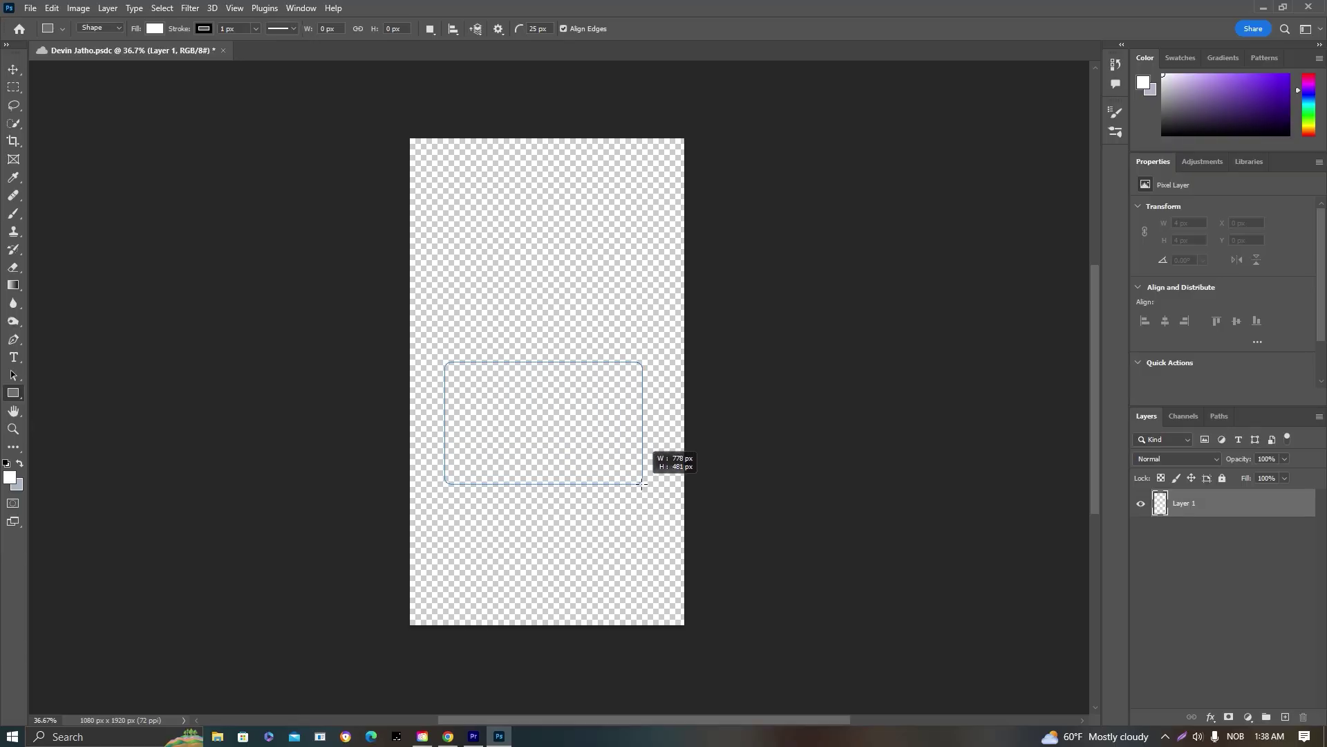
left_click_drag(642, 485, 641, 485)
scroll(562, 345, "up", 3)
left_click_drag(549, 417, 545, 388)
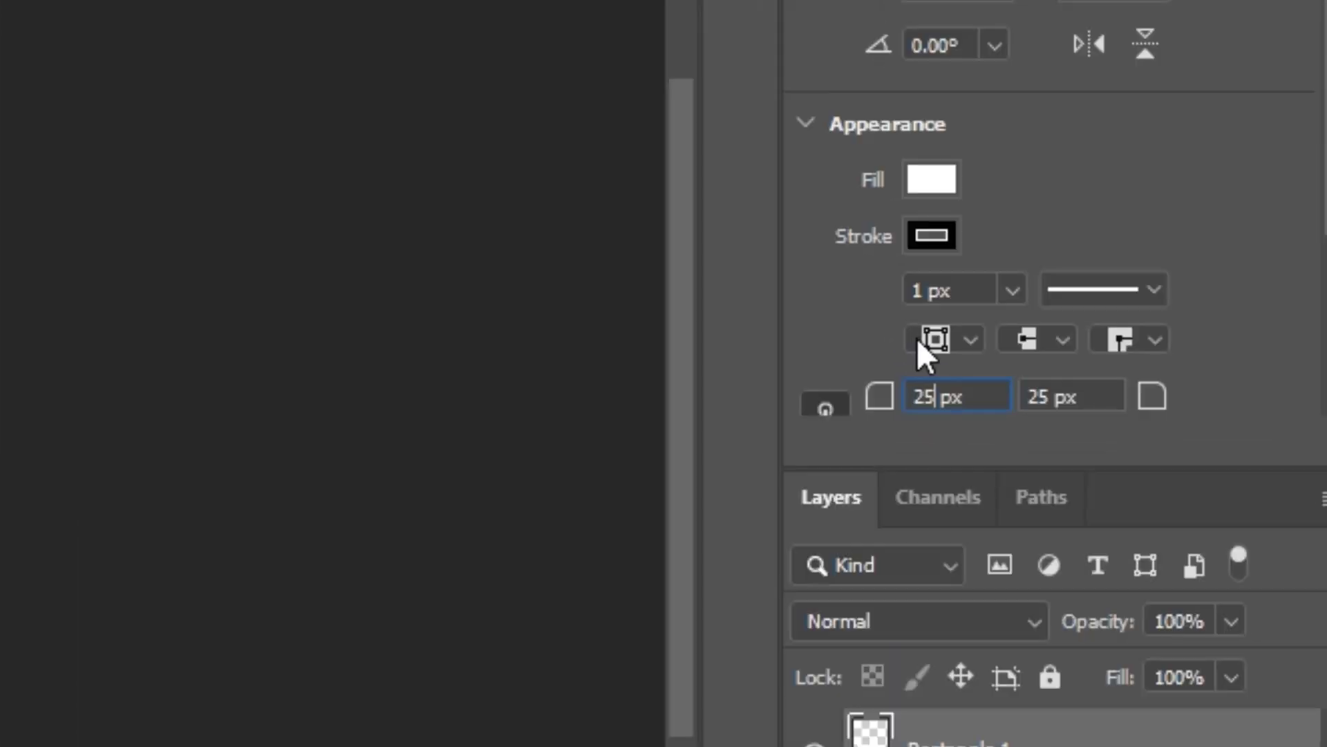
type("10")
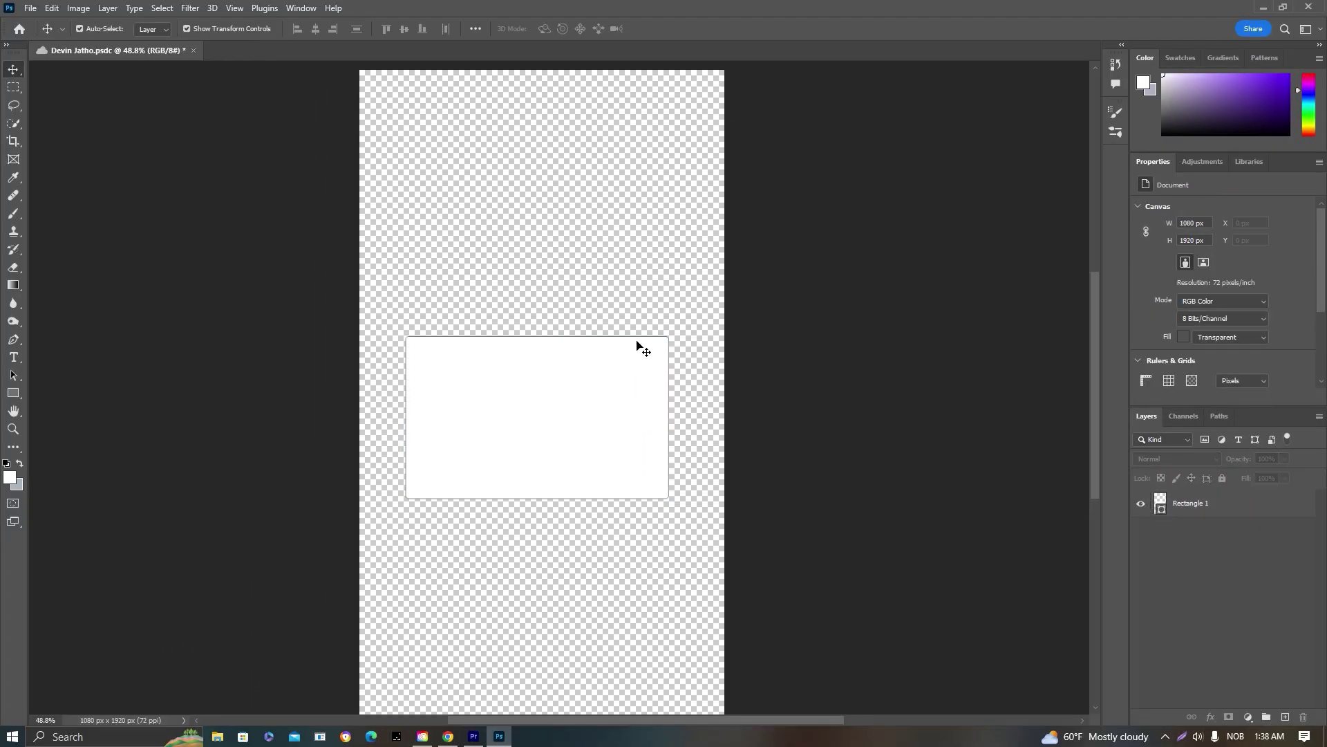
Change the large rectangle's fill from white to a very dark purple.
left_click(607, 441)
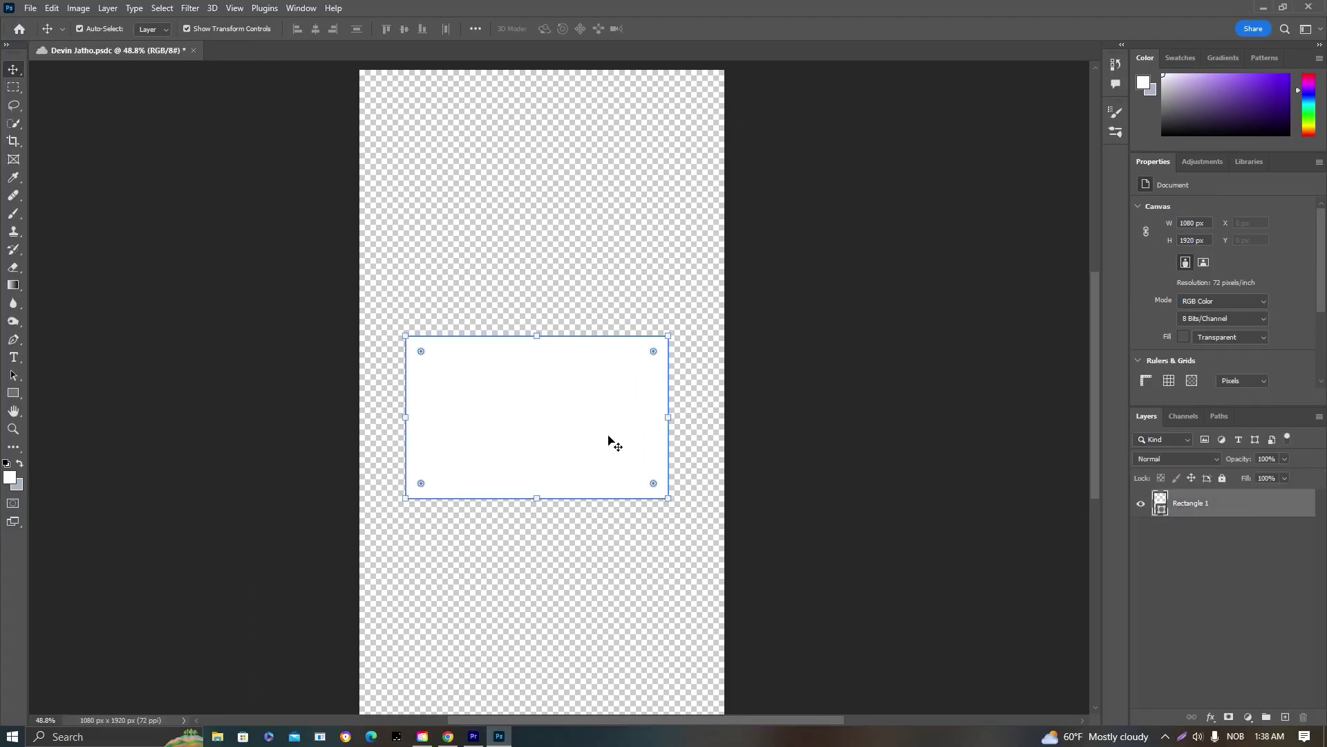
key("ctrl+t")
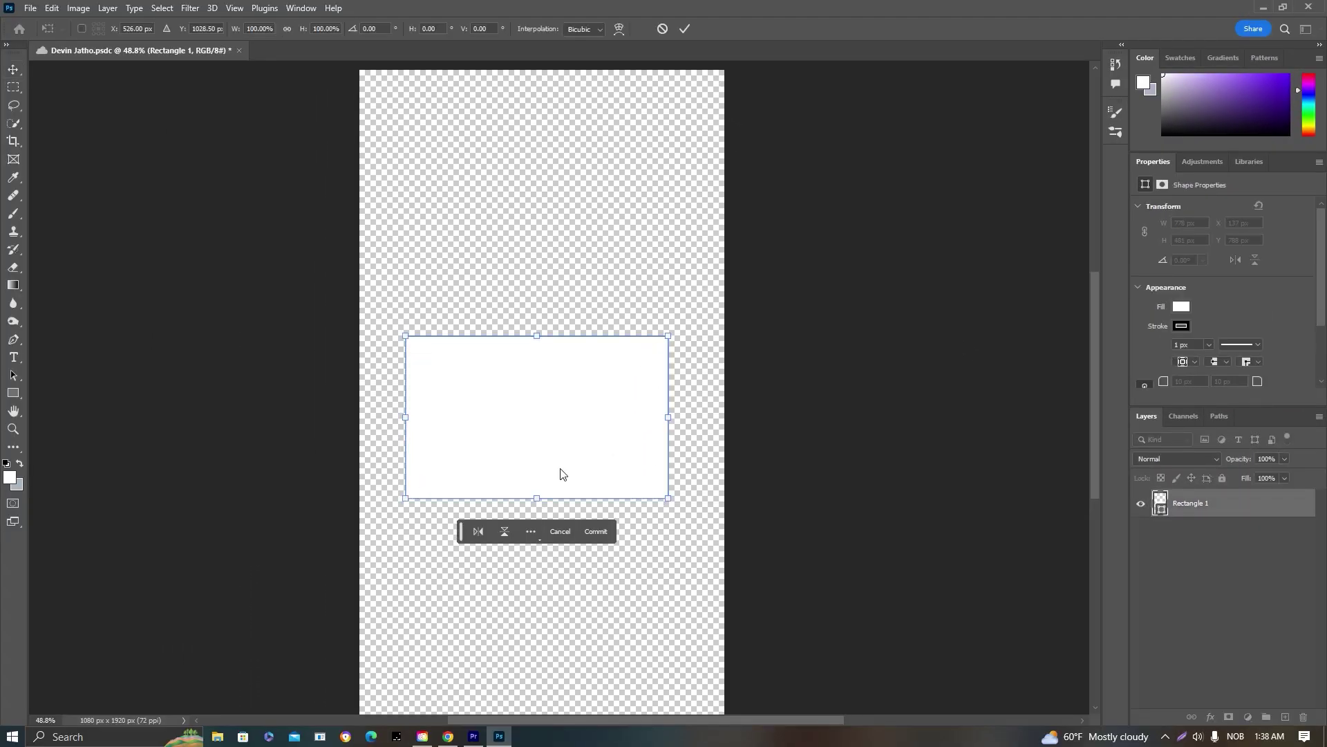
left_click(684, 28)
left_click(1181, 306)
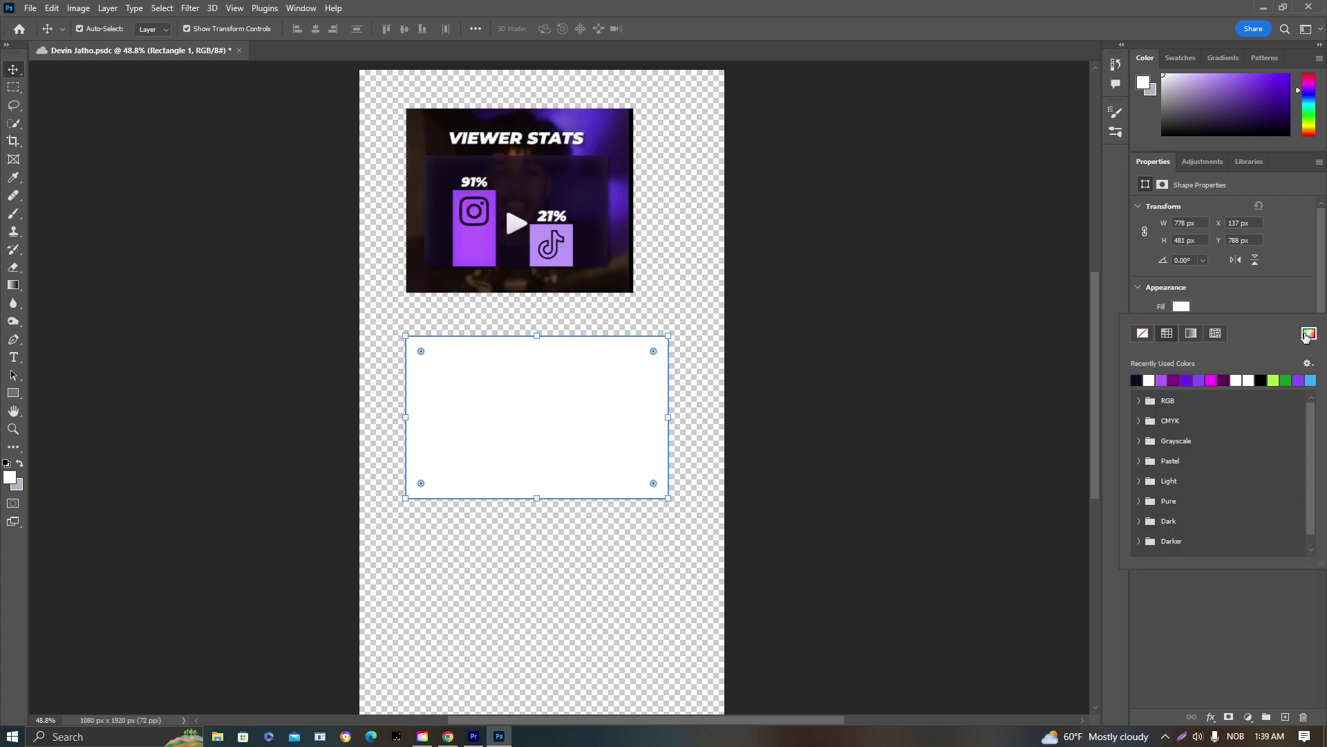
left_click(1307, 333)
left_click(289, 207)
left_click(1028, 185)
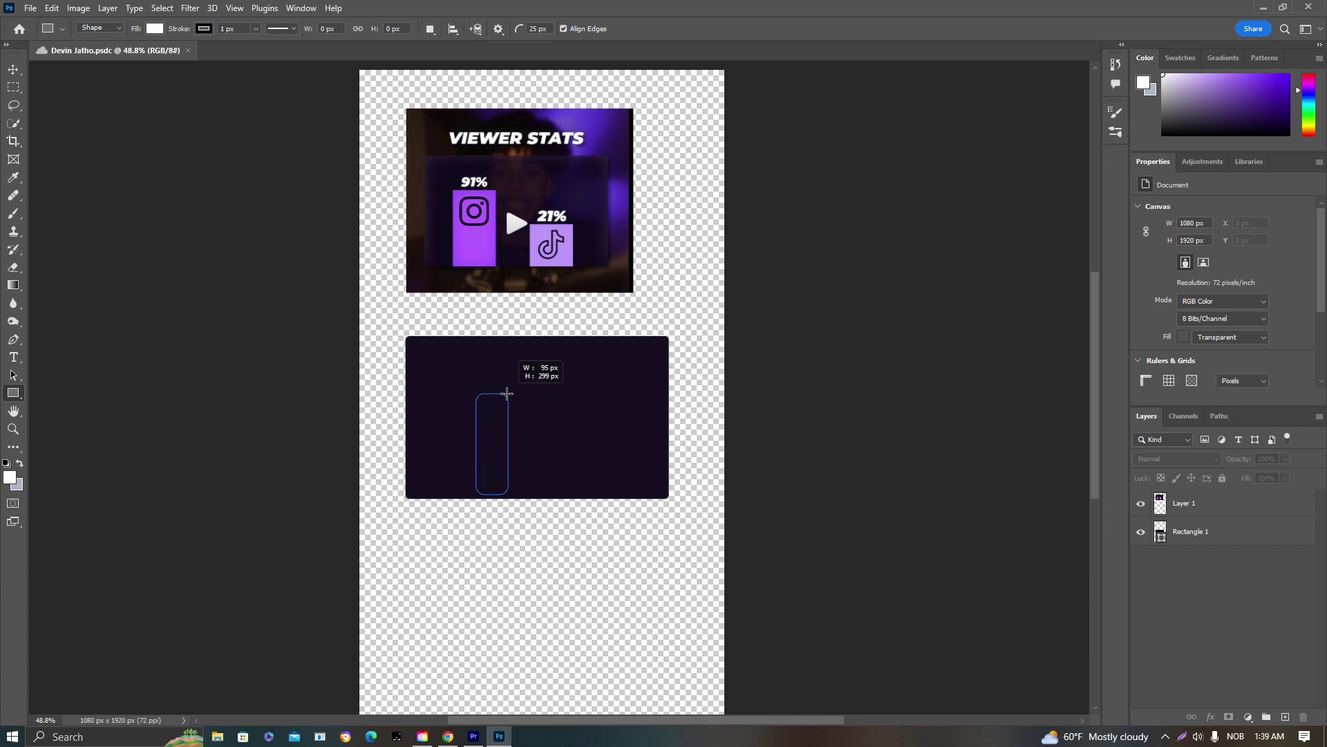
Draw a white vertical bar about 110 × 307 px inside the dark panel, with square corners.
left_click_drag(512, 391, 512, 390)
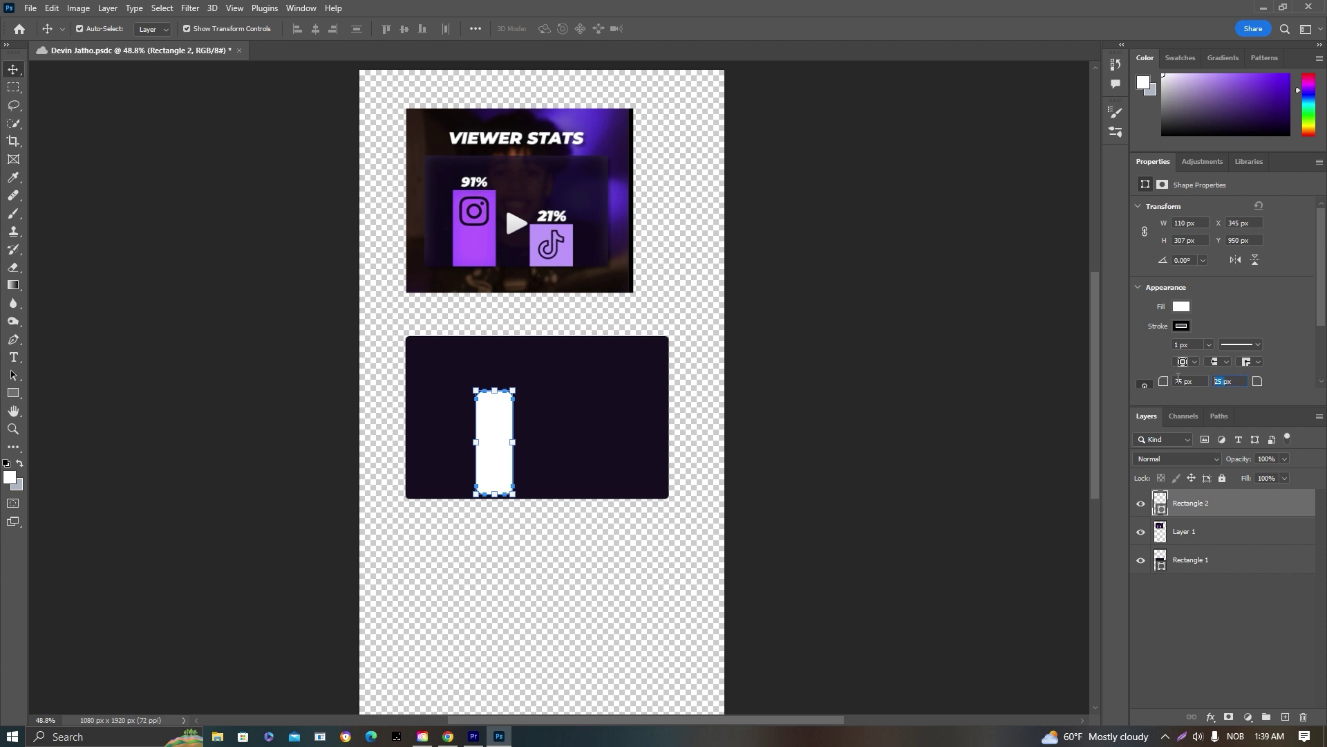
key("Return")
left_click(593, 449)
scroll(614, 428, "up", 5)
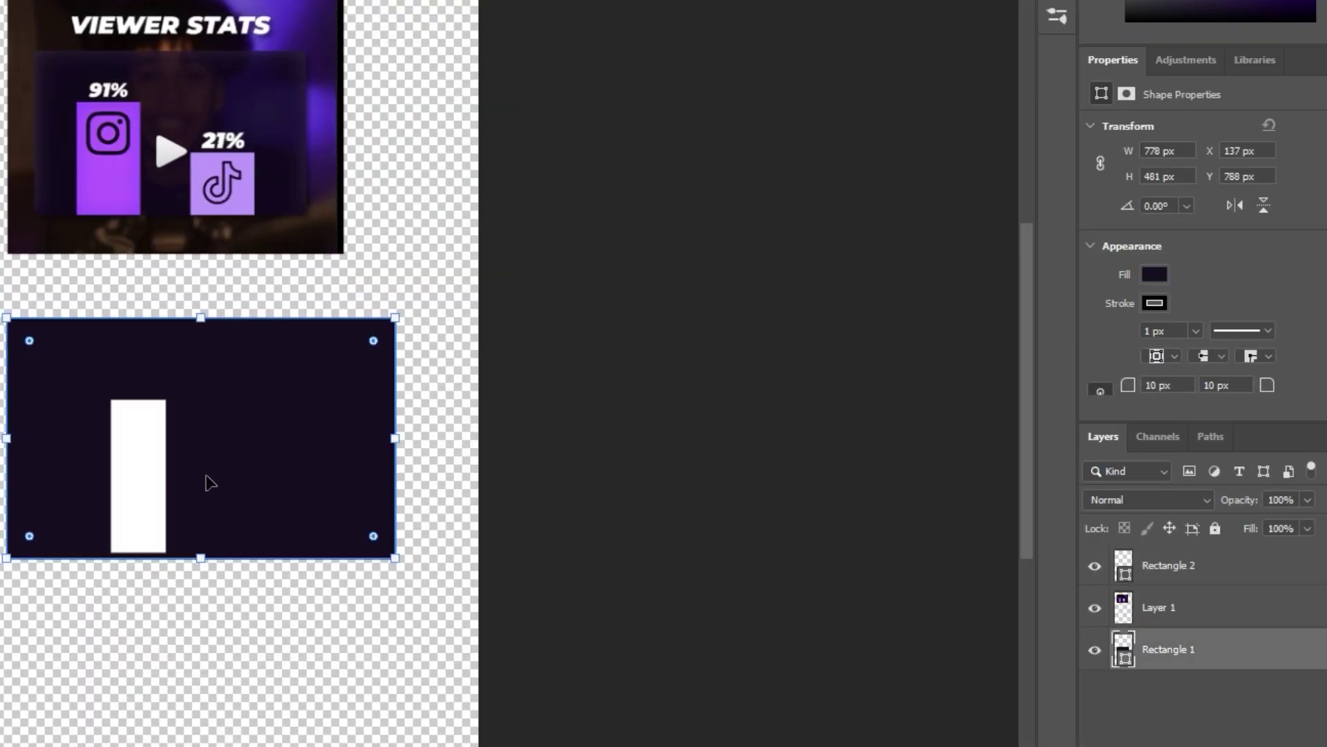
Move the reference image over the dark panel and bring the white bar onto its 91% bar.
scroll(581, 434, "up", 3)
left_click_drag(414, 542, 382, 541)
left_click_drag(479, 247, 569, 565)
scroll(318, 514, "up", 4)
left_click_drag(444, 532, 531, 495)
Resize and align the white bar to cover the reference's 91% bar, making it about 128 px wide.
left_click_drag(513, 403, 512, 439)
left_click(675, 29)
left_click_drag(497, 540, 413, 529)
left_click_drag(428, 427, 430, 467)
left_click_drag(429, 511, 444, 487)
left_click_drag(398, 525, 385, 525)
scroll(414, 529, "down", 3)
scroll(420, 529, "up", 4)
left_click_drag(444, 568, 444, 571)
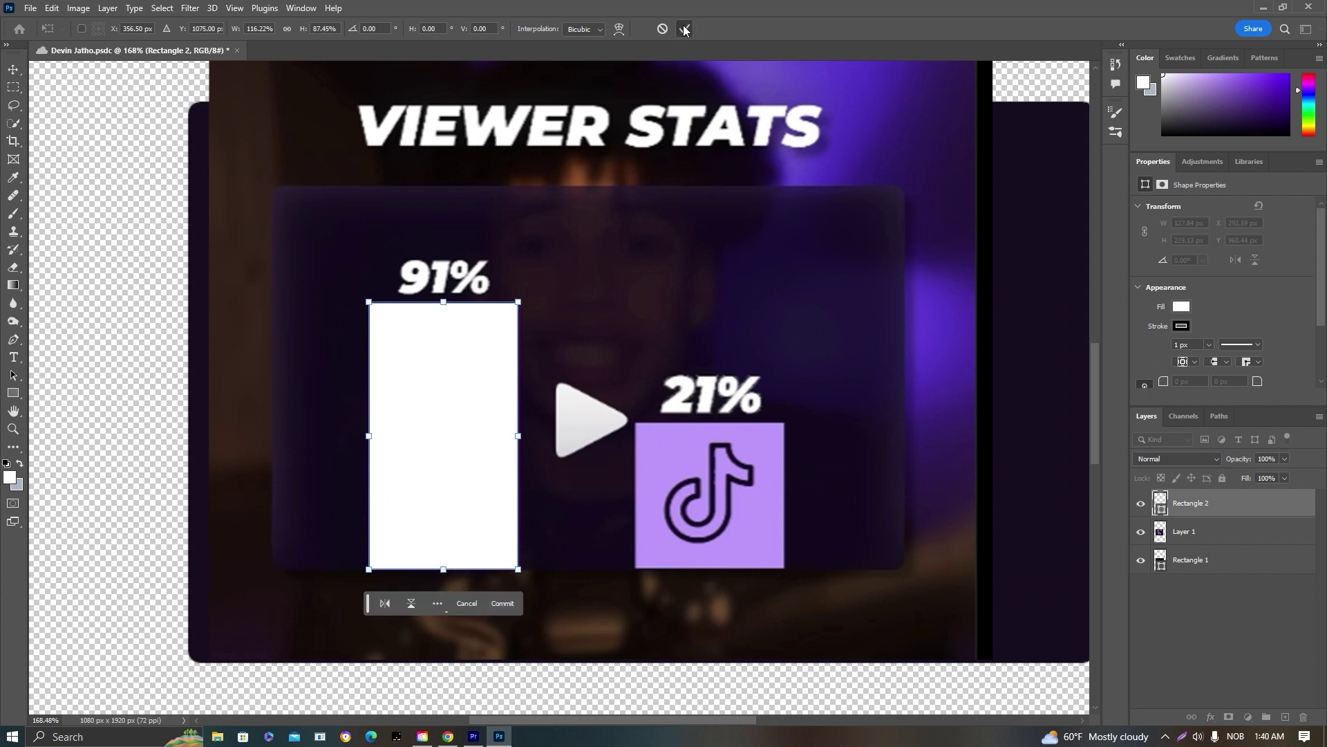
left_click(684, 29)
Move the tall bar aside and draw a square-cornered white bar about 132 × 127 px over the reference's 21% bar.
left_click_drag(479, 420, 244, 384)
left_click(1285, 717)
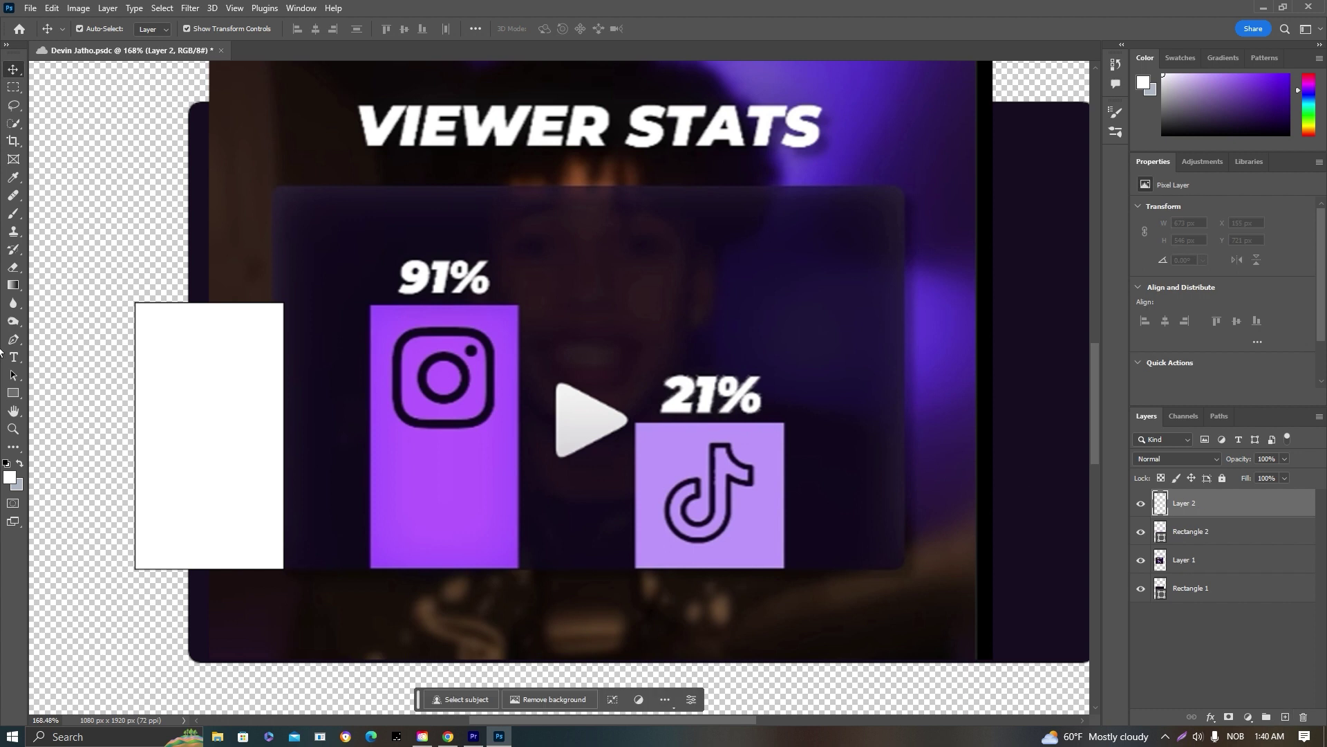
left_click(13, 393)
left_click_drag(792, 573, 789, 571)
left_click_drag(1183, 381, 1129, 381)
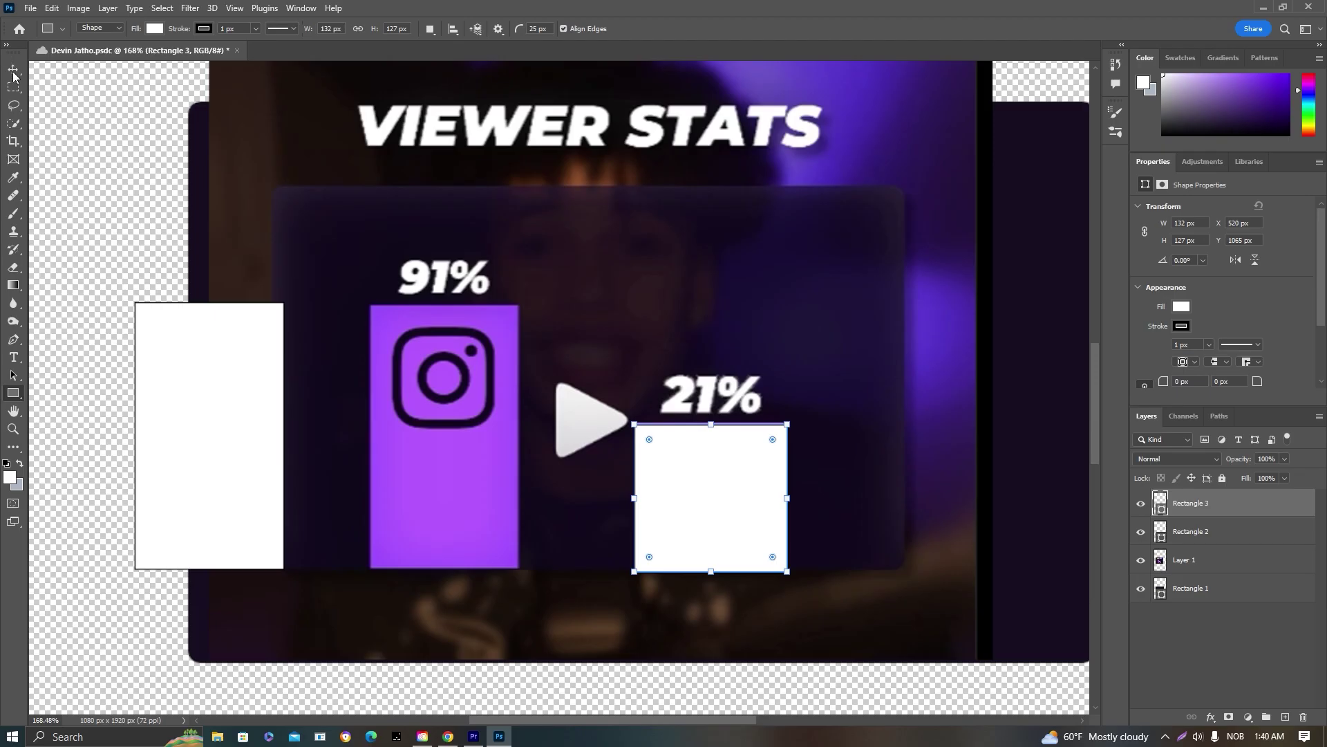
left_click(13, 71)
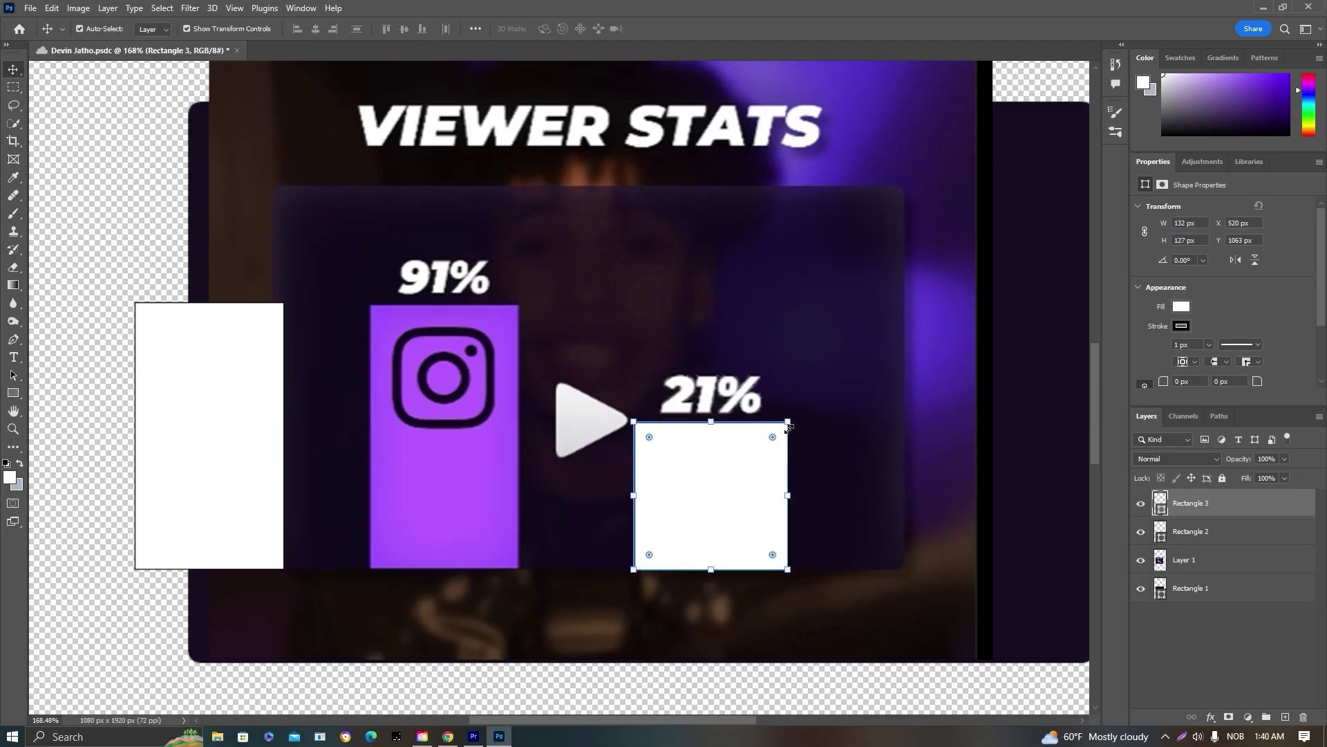
Delete the reference image and place both white bars near the bottom edge of the dark panel.
left_click(836, 394)
scroll(756, 340, "down", 4)
key("Delete")
left_click_drag(406, 401, 563, 453)
left_click_drag(745, 470, 815, 521)
scroll(708, 441, "down", 1)
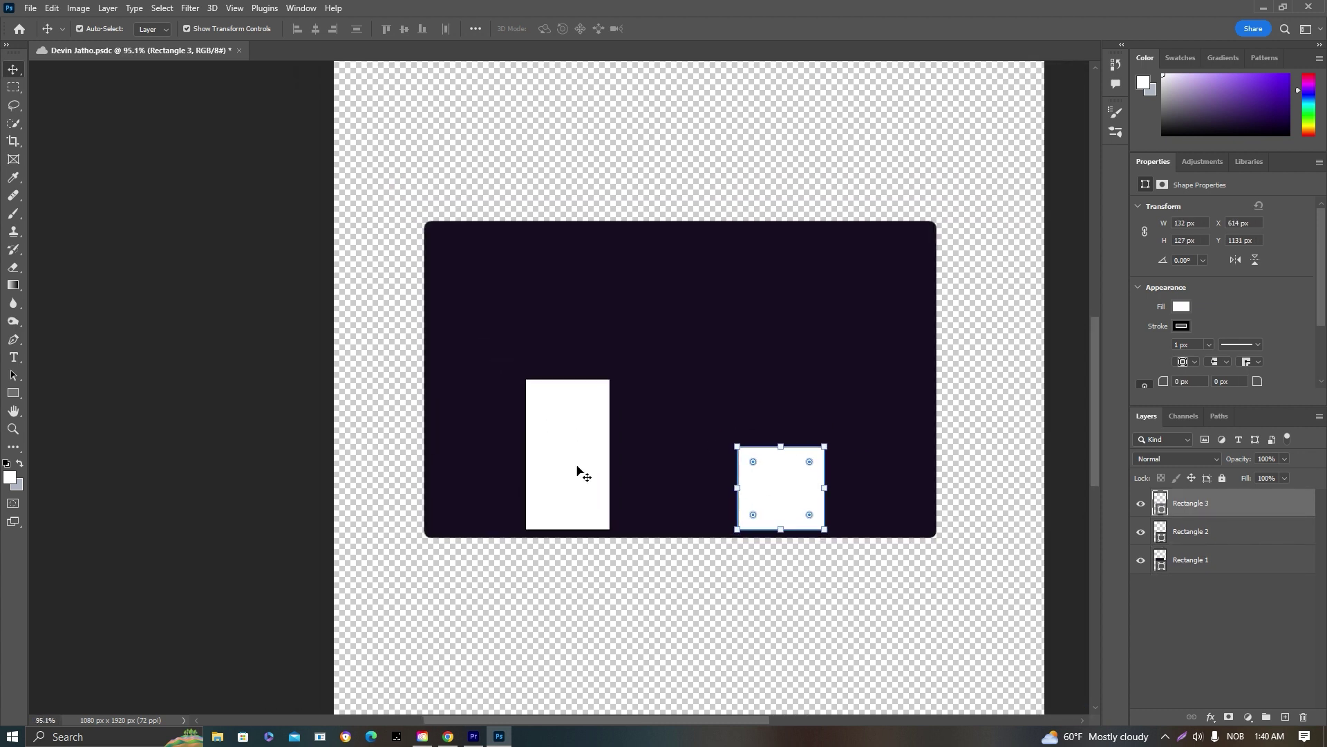
left_click_drag(577, 470, 579, 477)
Scale the dark panel down proportionally to about 743 × 460 px.
scroll(782, 403, "down", 3)
left_click(782, 403)
left_click_drag(899, 267, 880, 279)
left_click(684, 28)
Shift the tall white bar slightly left and stretch it upward.
scroll(828, 445, "up", 4)
left_click_drag(522, 435, 509, 435)
left_click_drag(511, 364, 510, 337)
key("Return")
Resize the short bar to about 191 px tall and stretch the tall bar to about 308 px.
left_click(764, 468)
key("ctrl+t")
mouse_move(759, 433)
left_mouse_down()
mouse_move(758, 412)
mouse_move(766, 454)
left_mouse_up()
key("Return")
left_click(527, 366)
left_click_drag(512, 337, 513, 308)
left_click(685, 29)
Fill the tall bar with purple #b55dfe sampled from the reference's Instagram bar.
left_click(1179, 306)
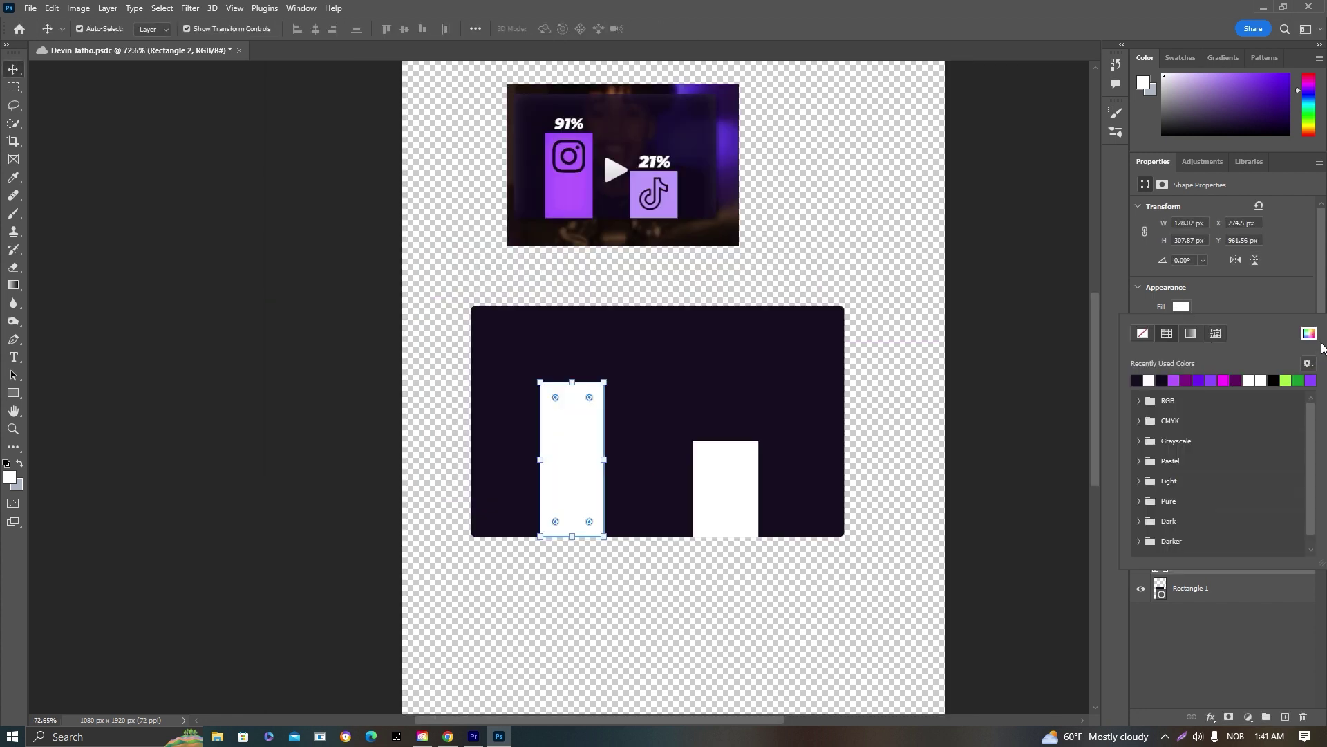
left_click(1310, 334)
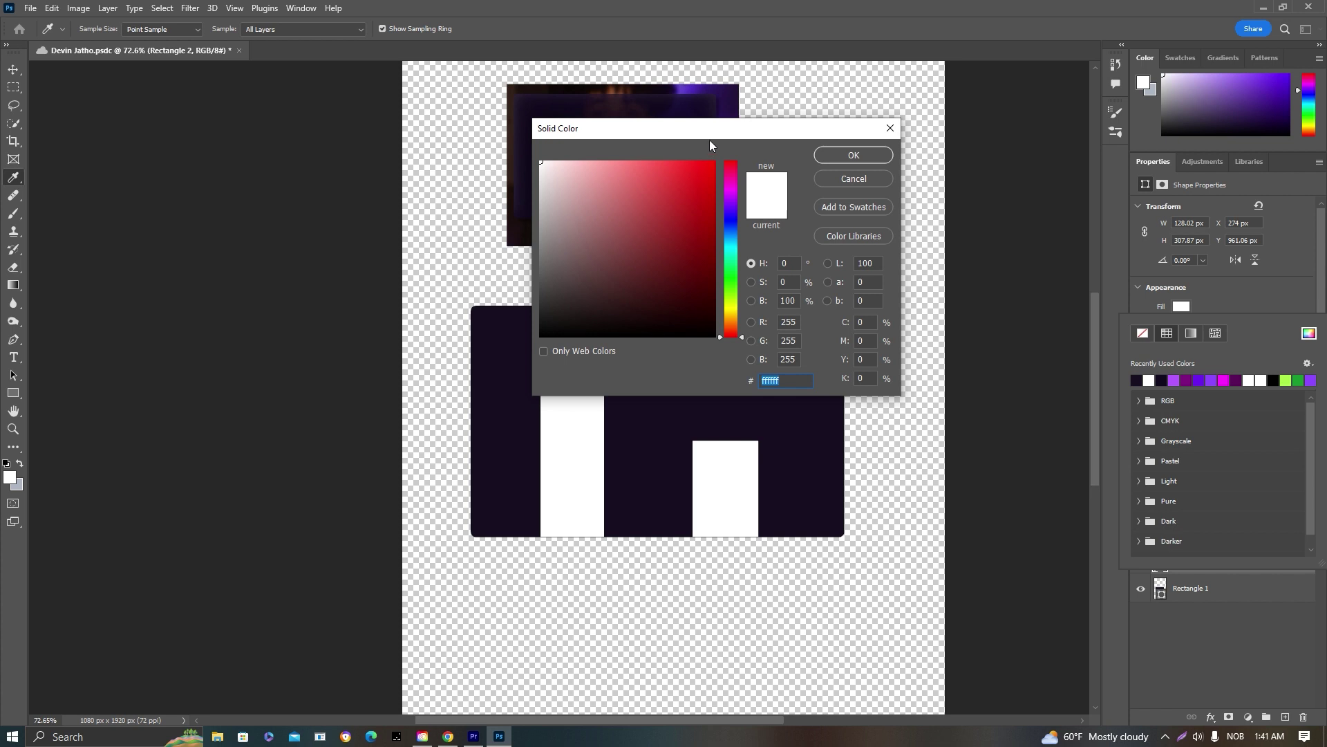
left_click_drag(711, 133, 1103, 124)
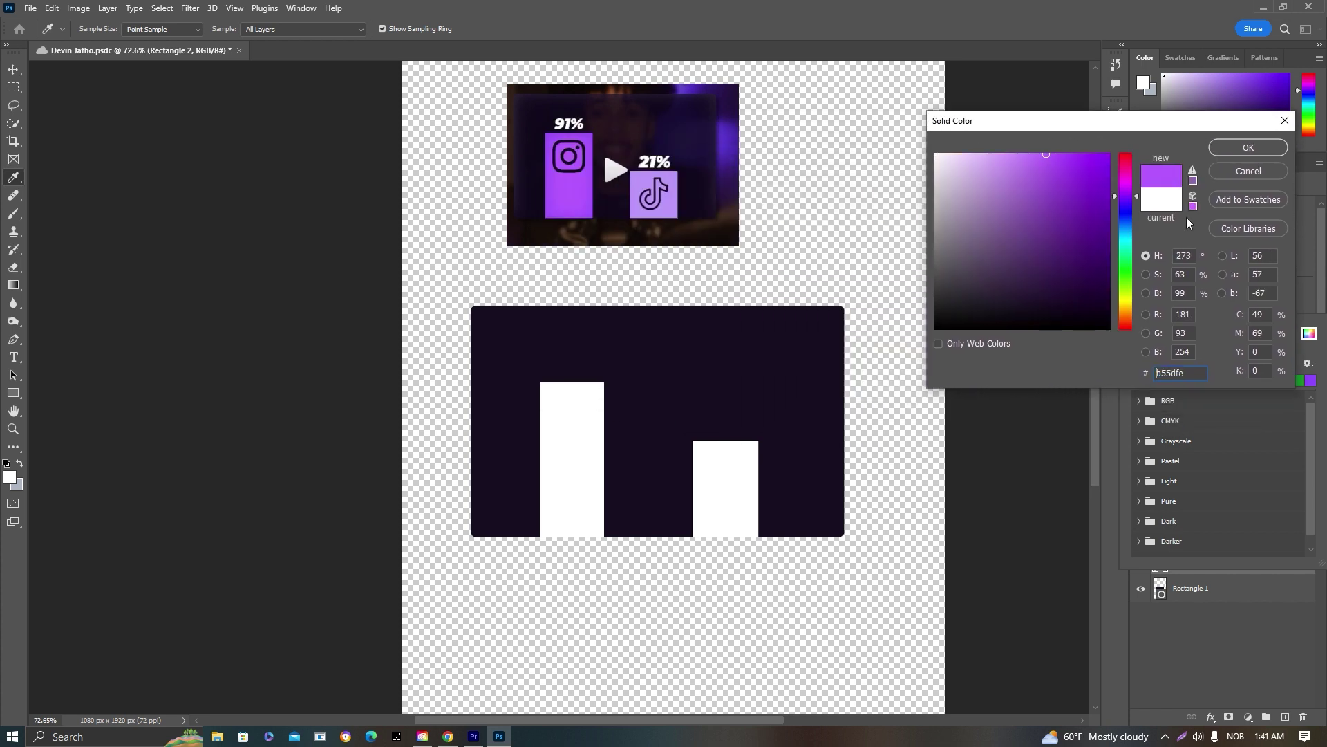
left_click(1234, 151)
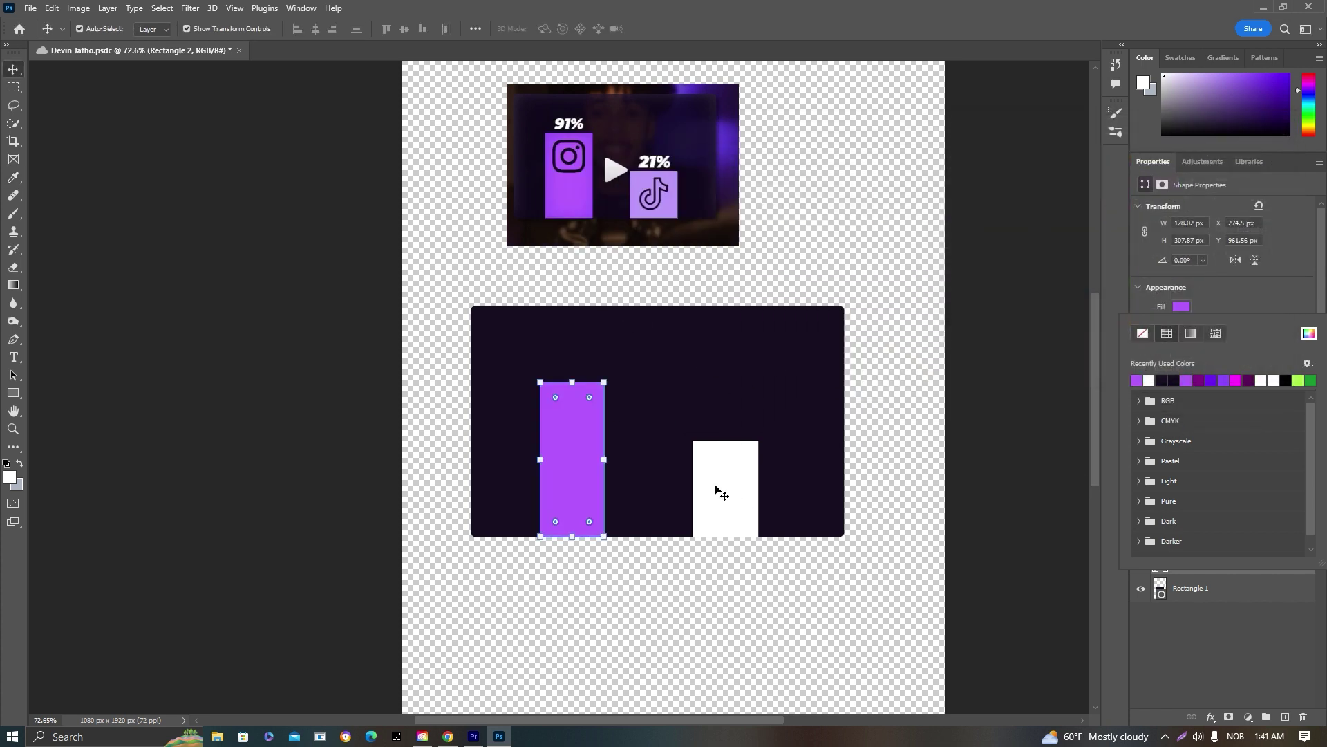
Fill the short bar with the same recently used purple.
left_click(699, 477)
left_click(712, 484)
left_click(1181, 307)
left_click(1137, 380)
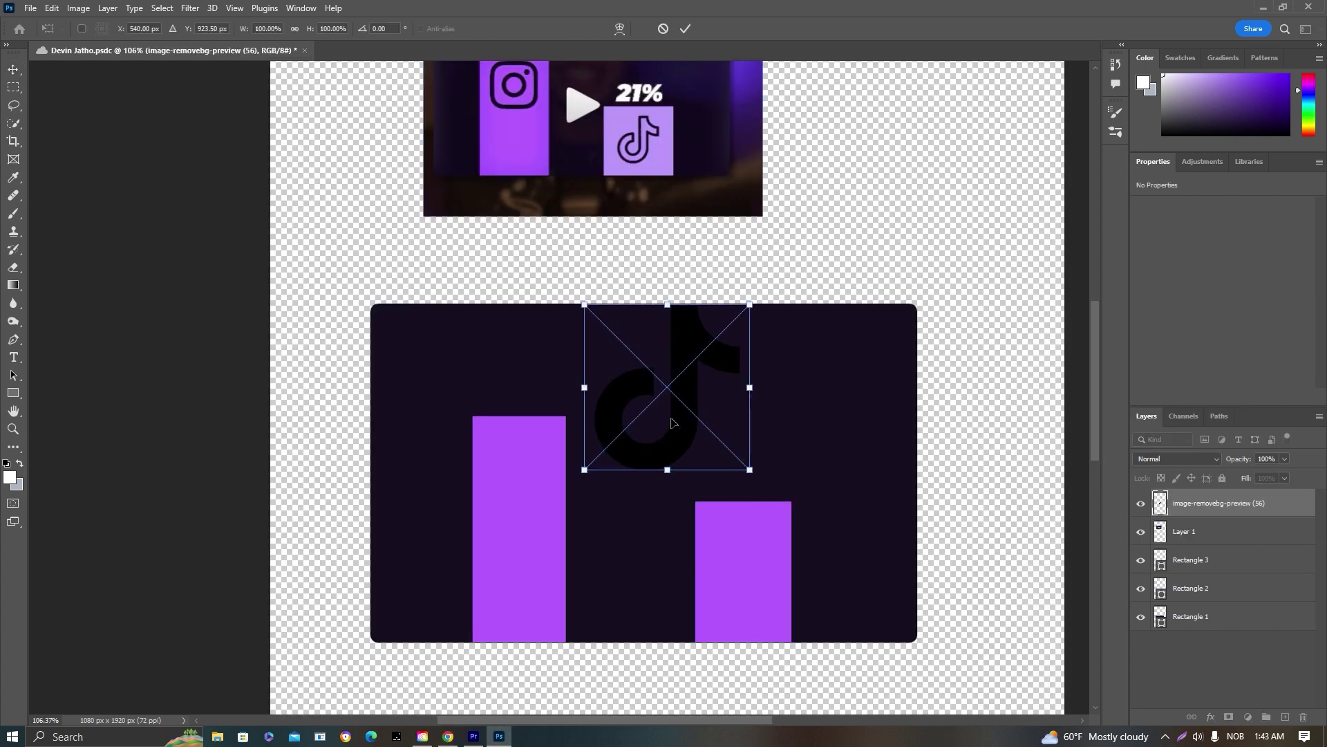
Scale down the placed TikTok icon and position it on the short bar.
left_click_drag(665, 383, 738, 551)
left_click_drag(824, 468, 748, 578)
left_click(685, 29)
Scale down the placed Instagram icon, bring it to the front and position it on the upper part of the tall bar.
left_click(747, 450)
scroll(746, 450, "up", 5)
scroll(746, 450, "down", 4)
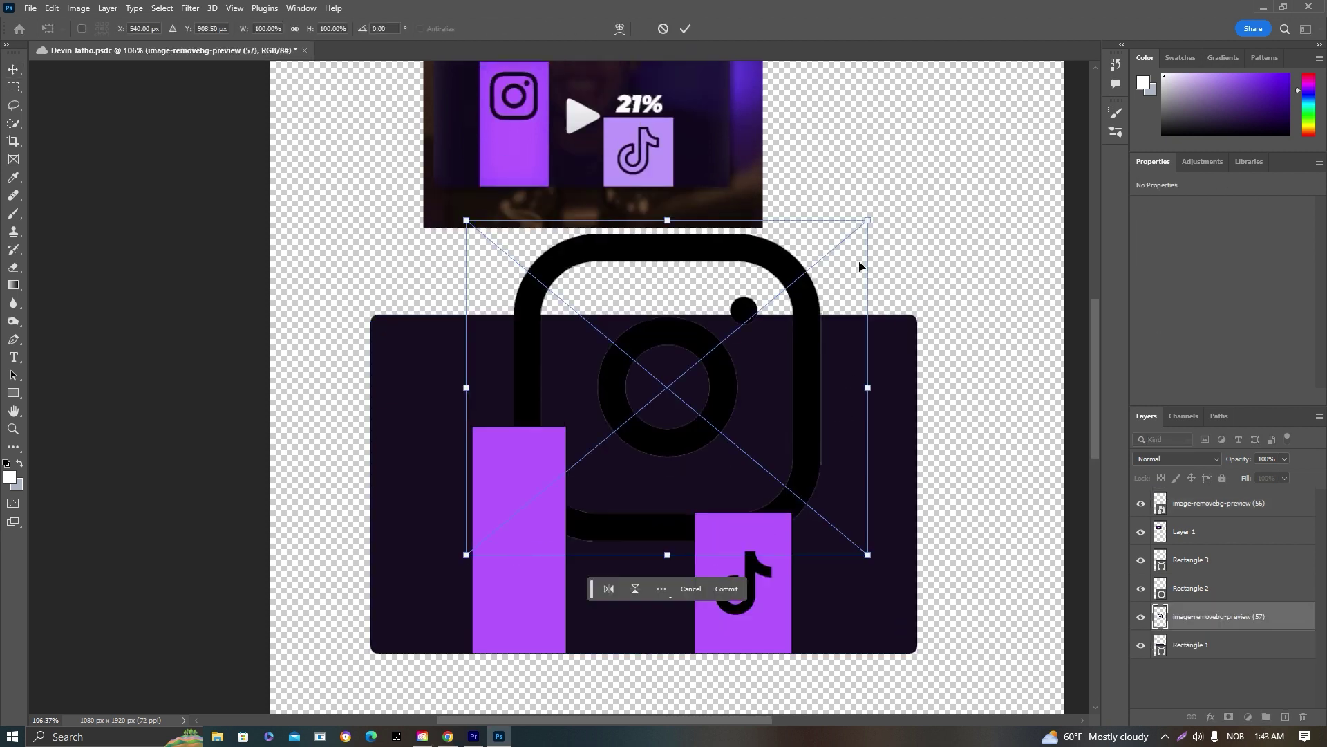
left_click_drag(867, 220, 601, 462)
left_click_drag(1219, 616, 1238, 491)
mouse_move(575, 453)
left_mouse_down()
mouse_move(549, 488)
mouse_move(575, 467)
left_mouse_up()
left_click_drag(575, 467, 524, 500)
left_click(685, 29)
scroll(737, 468, "up", 1)
left_click(707, 472)
scroll(707, 472, "down", 1)
scroll(708, 472, "up", 1)
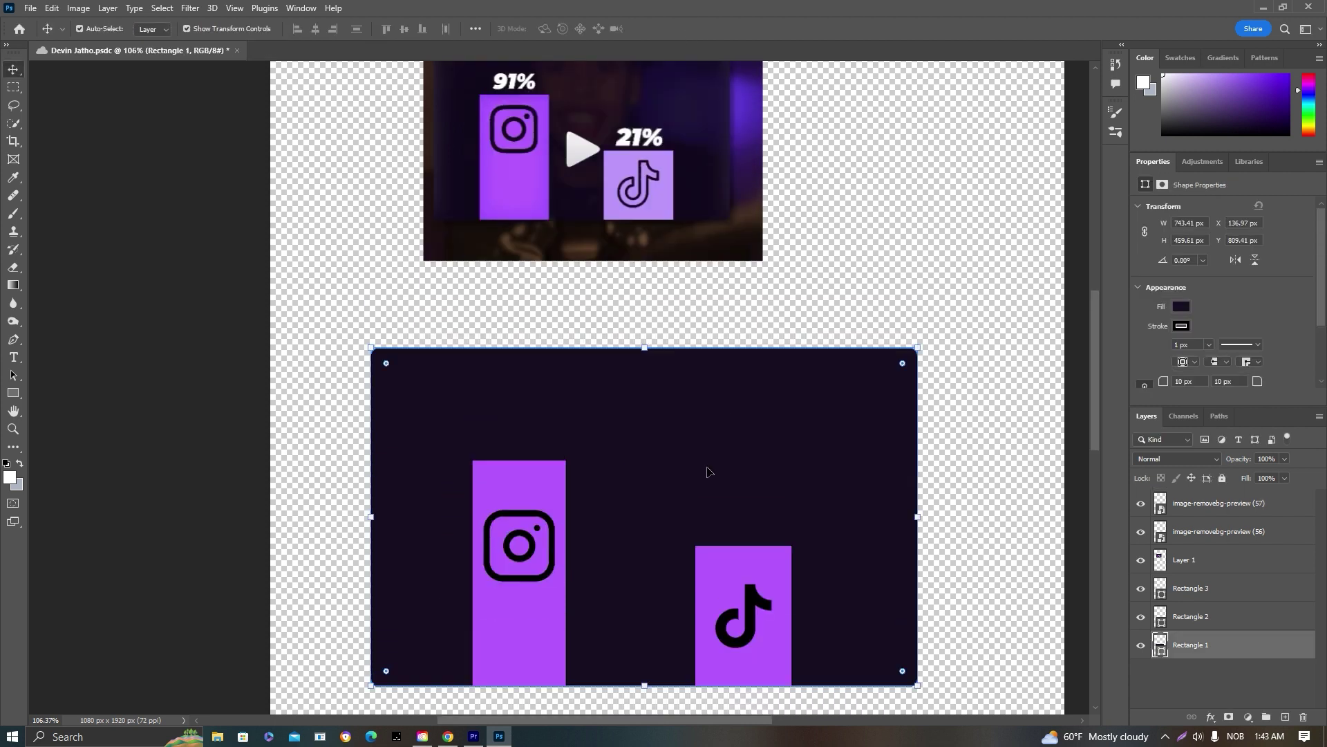
left_click(1017, 472)
scroll(745, 520, "down", 1)
Give the short bar a black Overlay drop shadow with 100% opacity, 90° angle, 0 px distance, 5% spread and 27 px size.
left_click(742, 524)
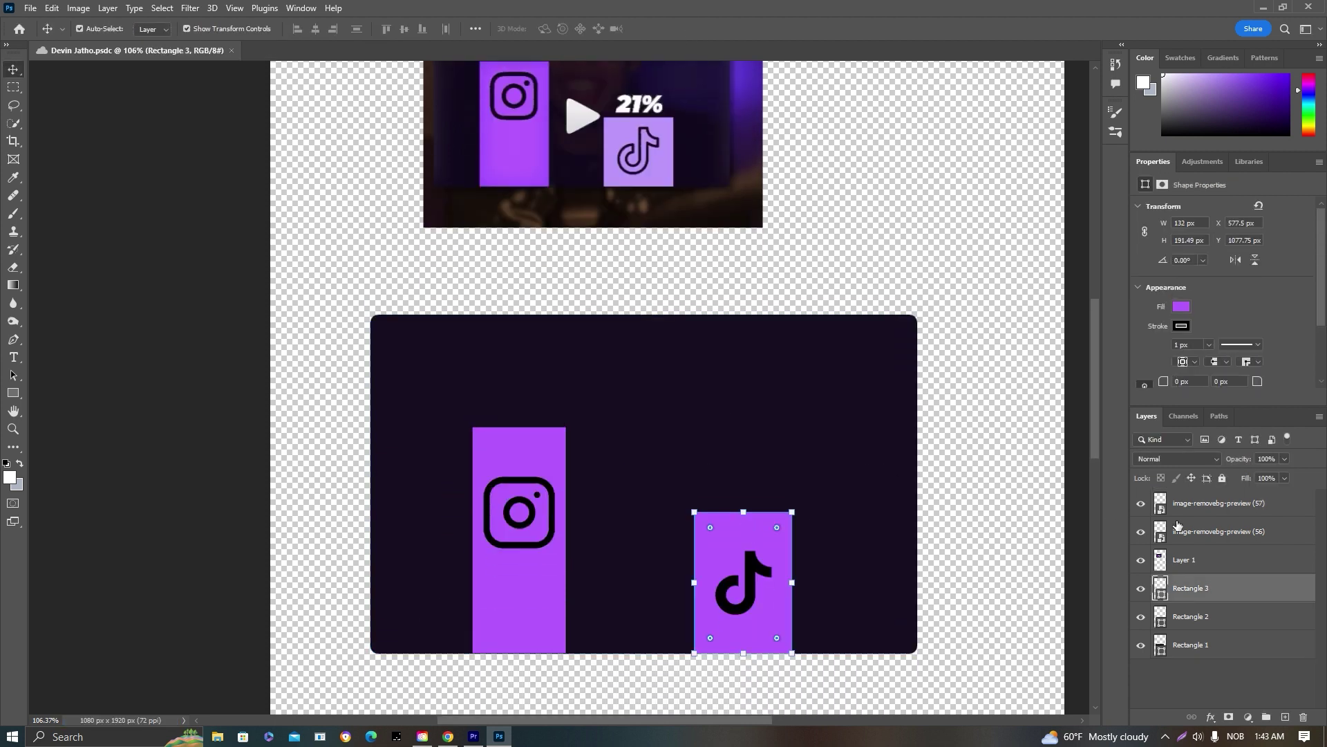
right_click(1212, 587)
left_click(1243, 54)
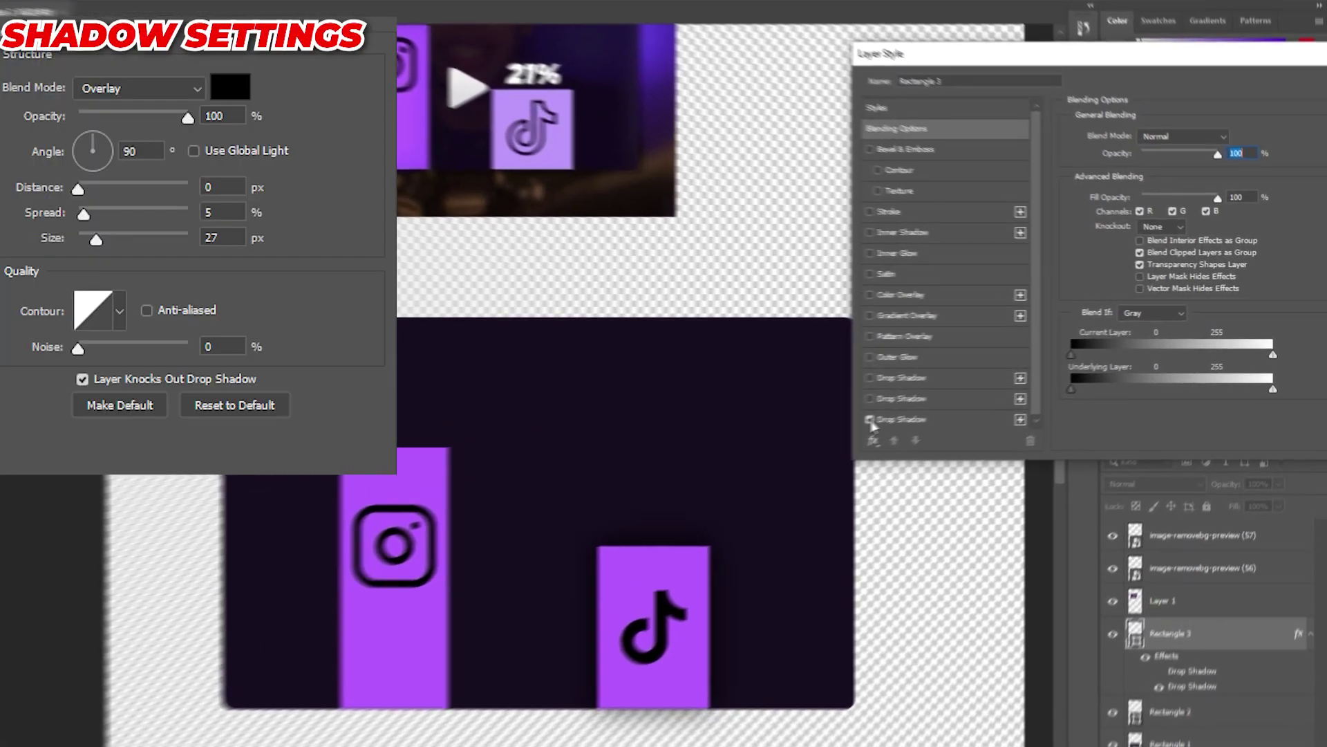
left_click(930, 403)
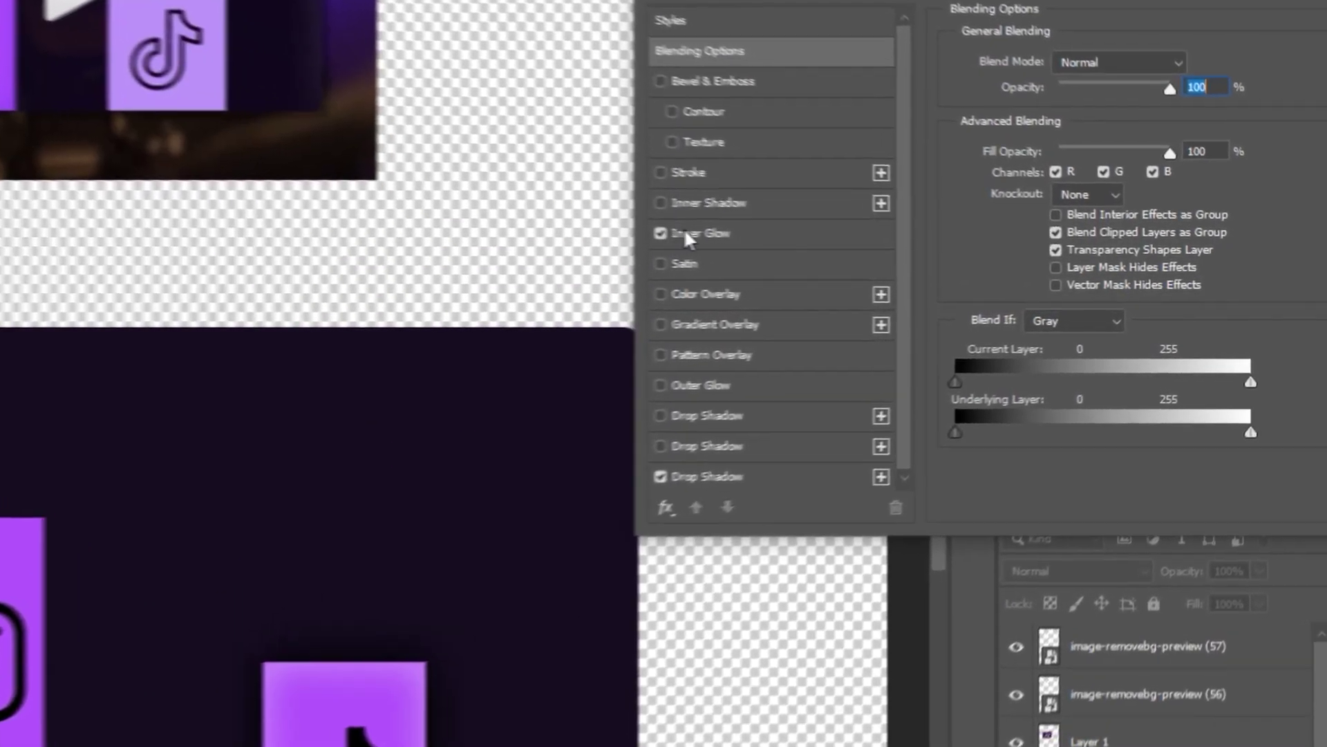
Configure the short bar's white inner glow with Screen blending, 47% opacity and 35 px size.
left_click(845, 247)
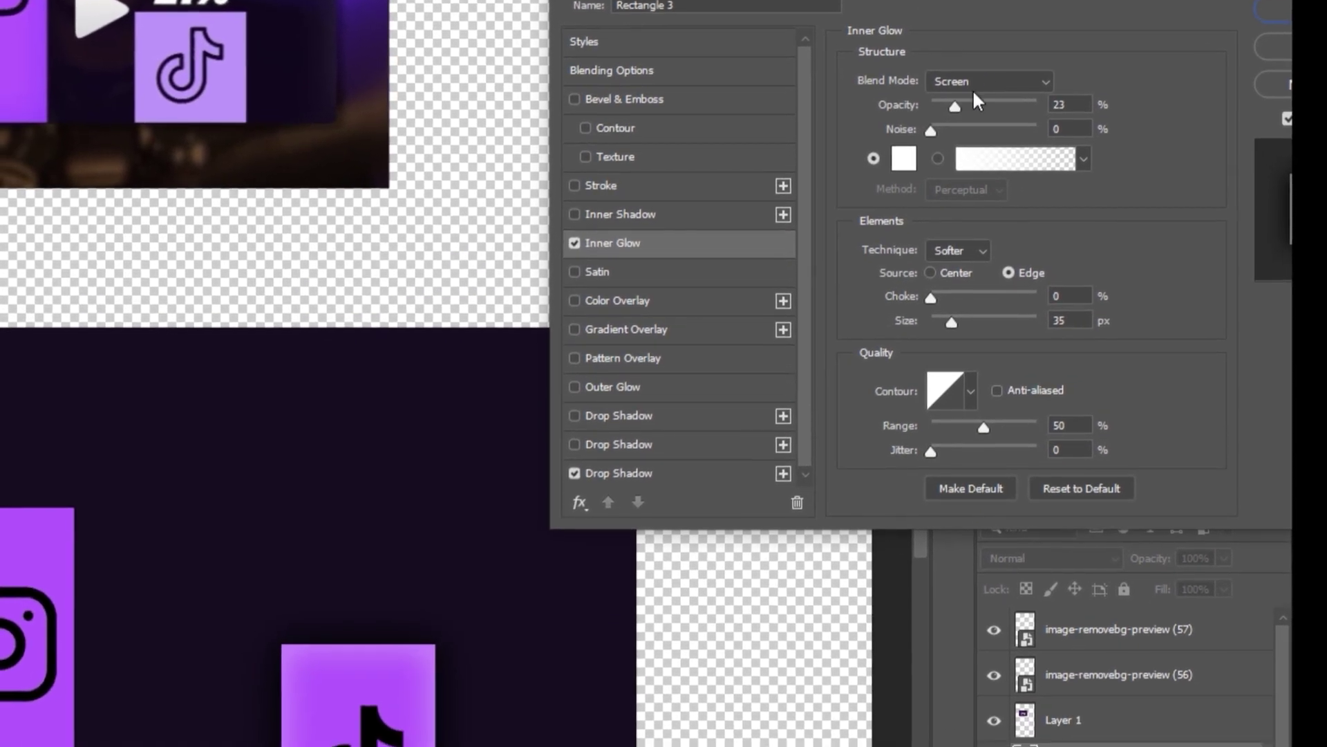
left_click_drag(1025, 107, 1022, 104)
left_click_drag(952, 81, 978, 63)
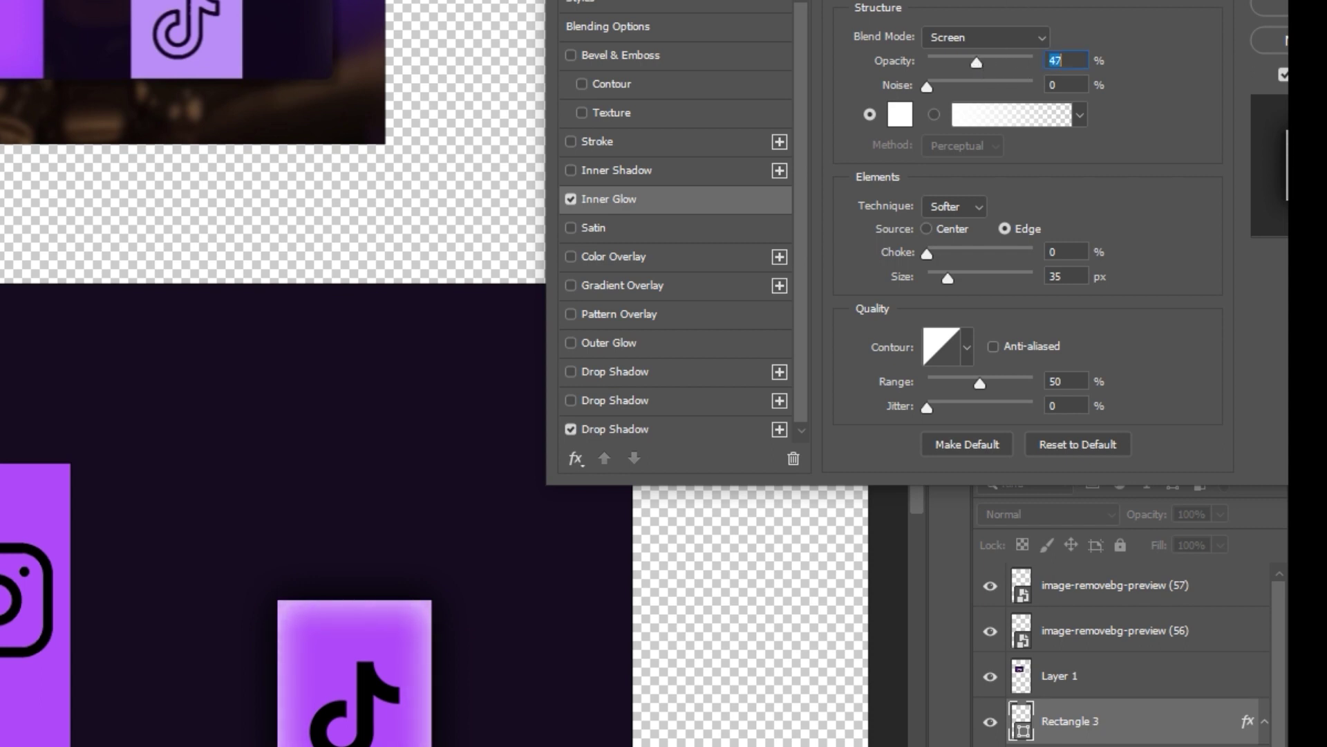
Add a white Linear Dodge (Add) inner shadow to the short bar with 6 px distance and 7 px size, and adjust its opacity.
left_click(571, 399)
left_click(578, 399)
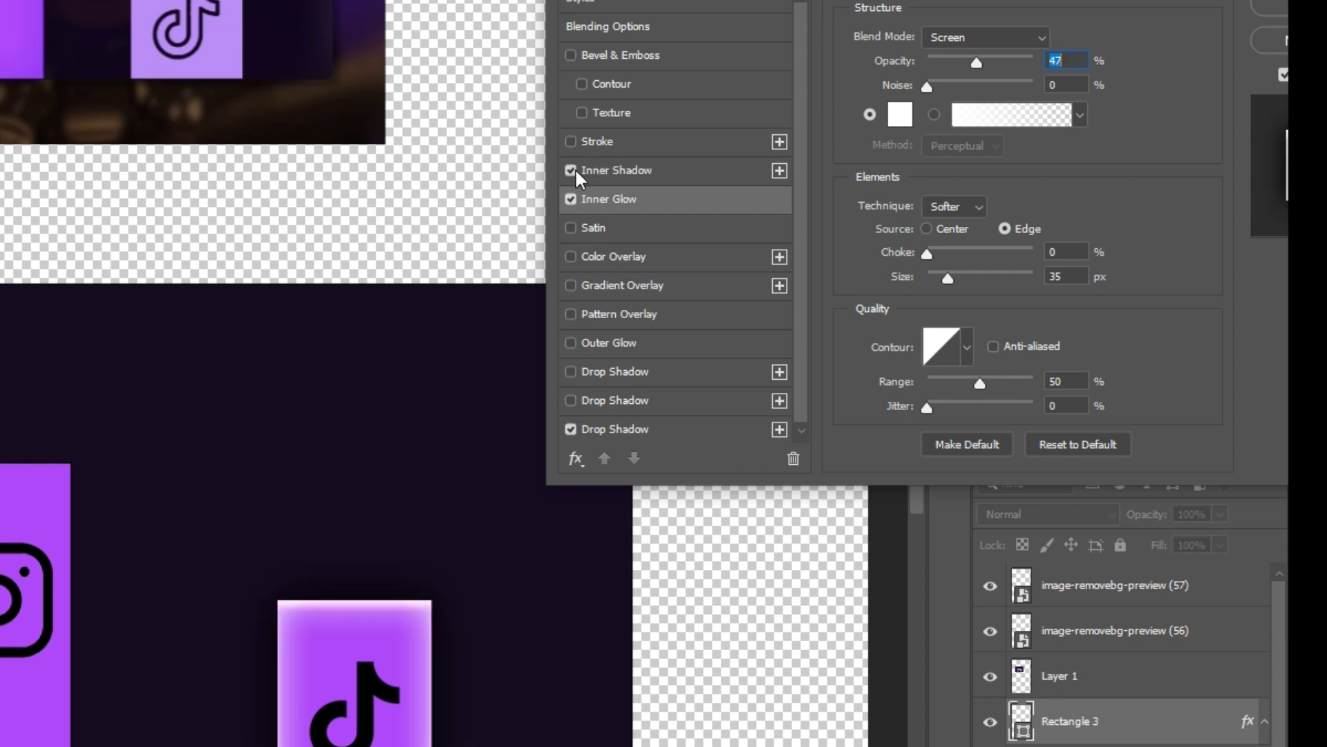
left_click(622, 174)
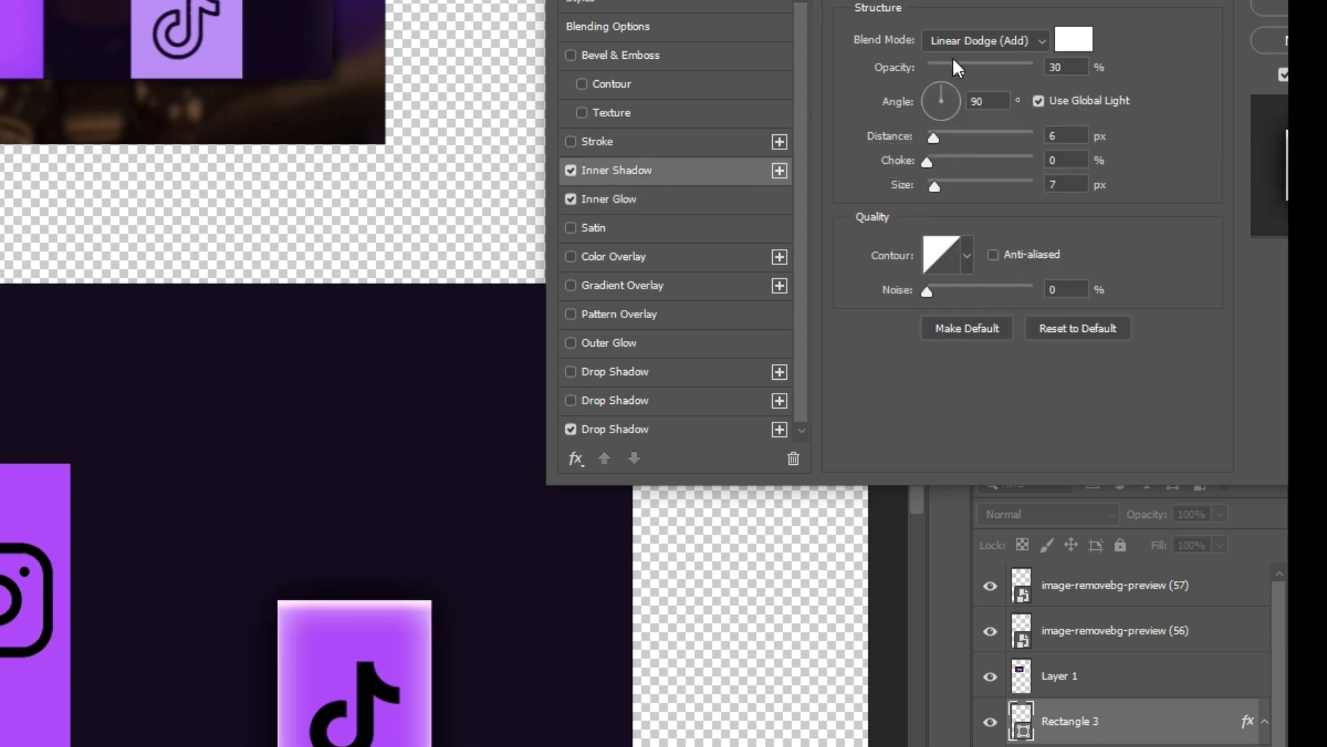
left_click_drag(960, 63, 943, 71)
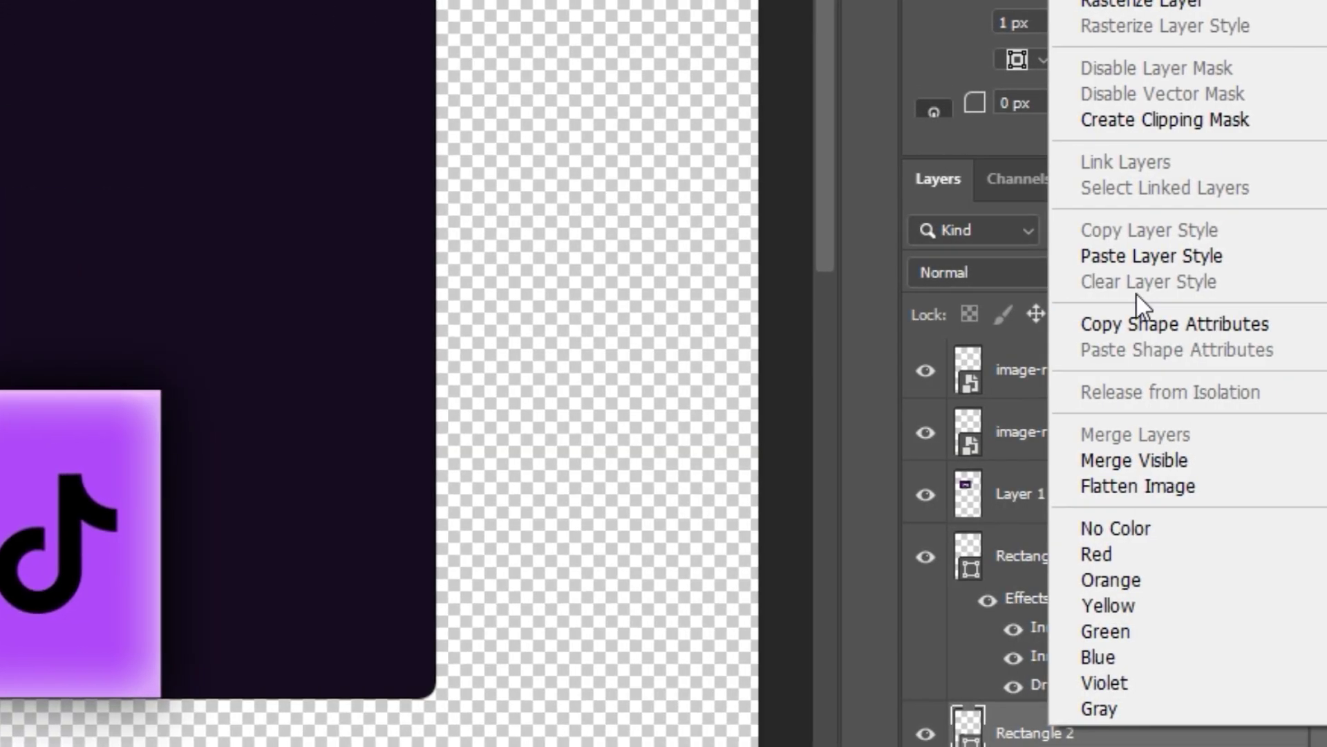
Paste the short bar's layer style onto the tall bar.
left_click(1130, 257)
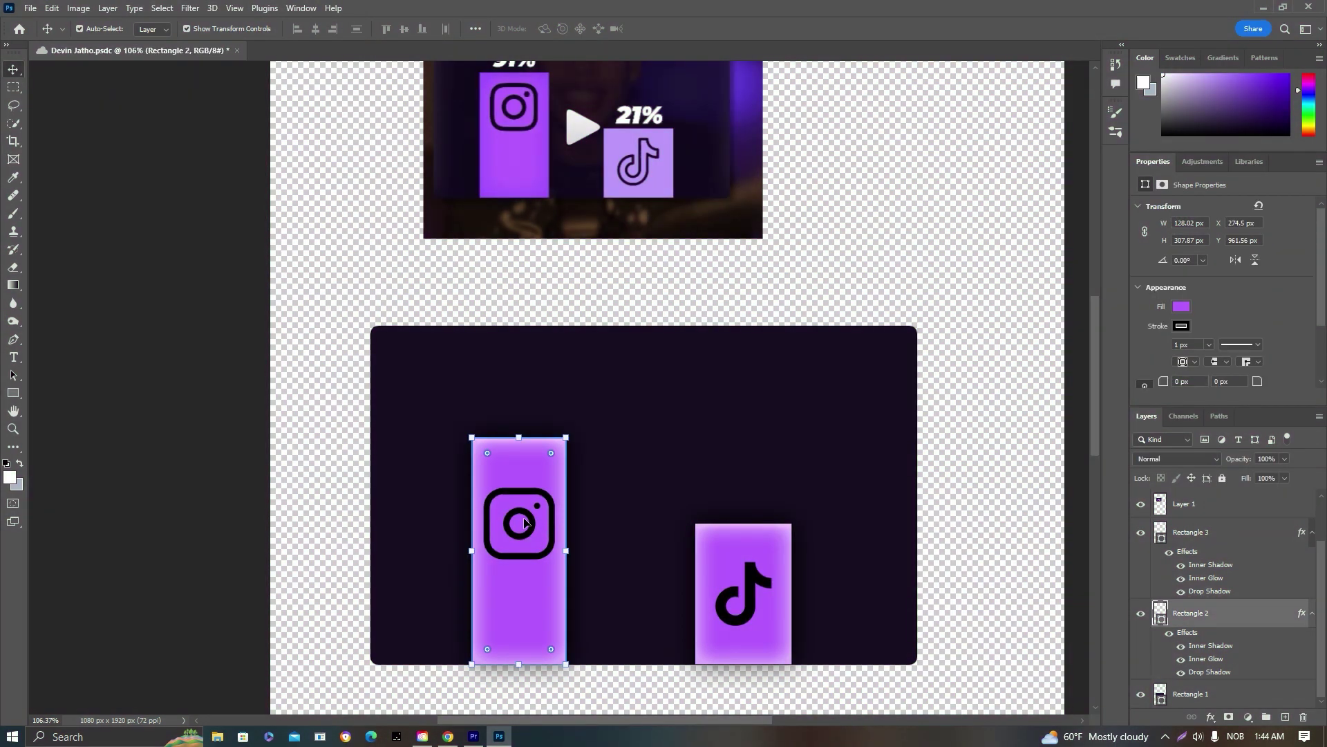
Add a drop shadow to the TikTok icon.
left_click(747, 610)
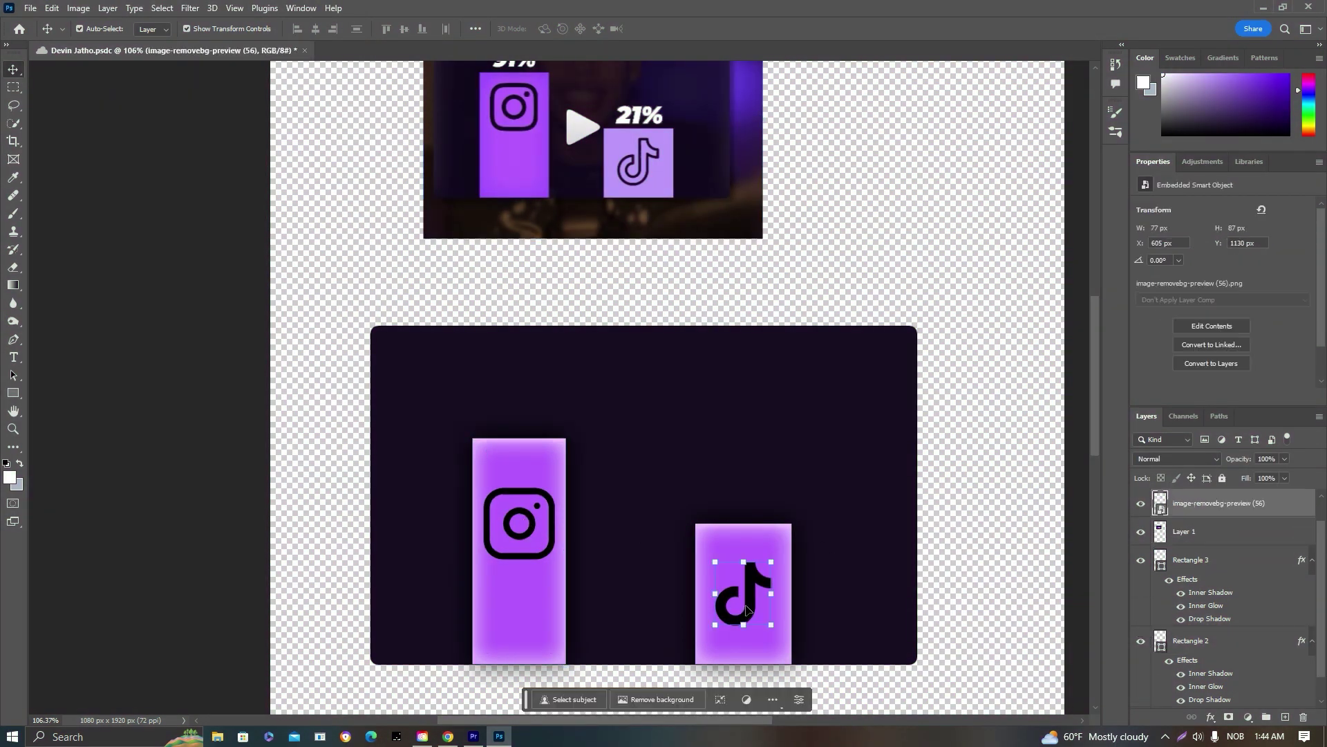
right_click(1218, 512)
left_click(1173, 161)
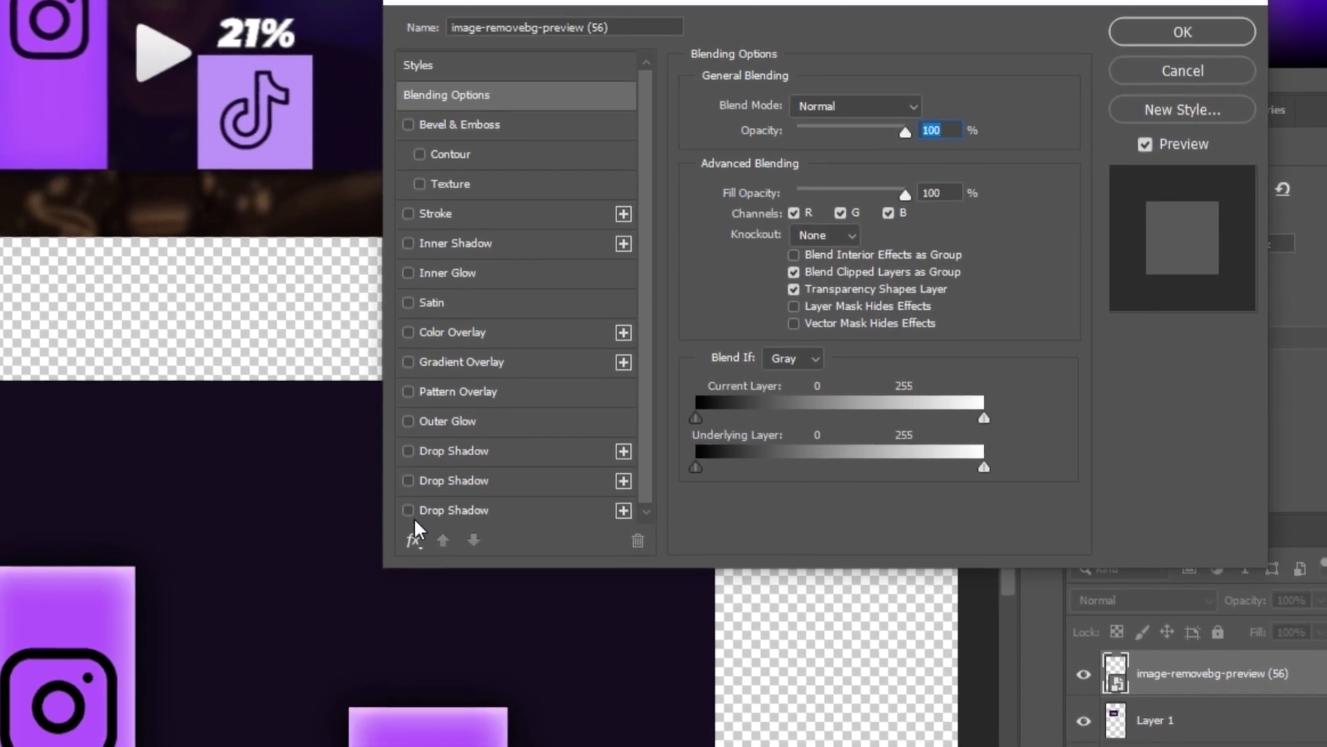
left_click(434, 534)
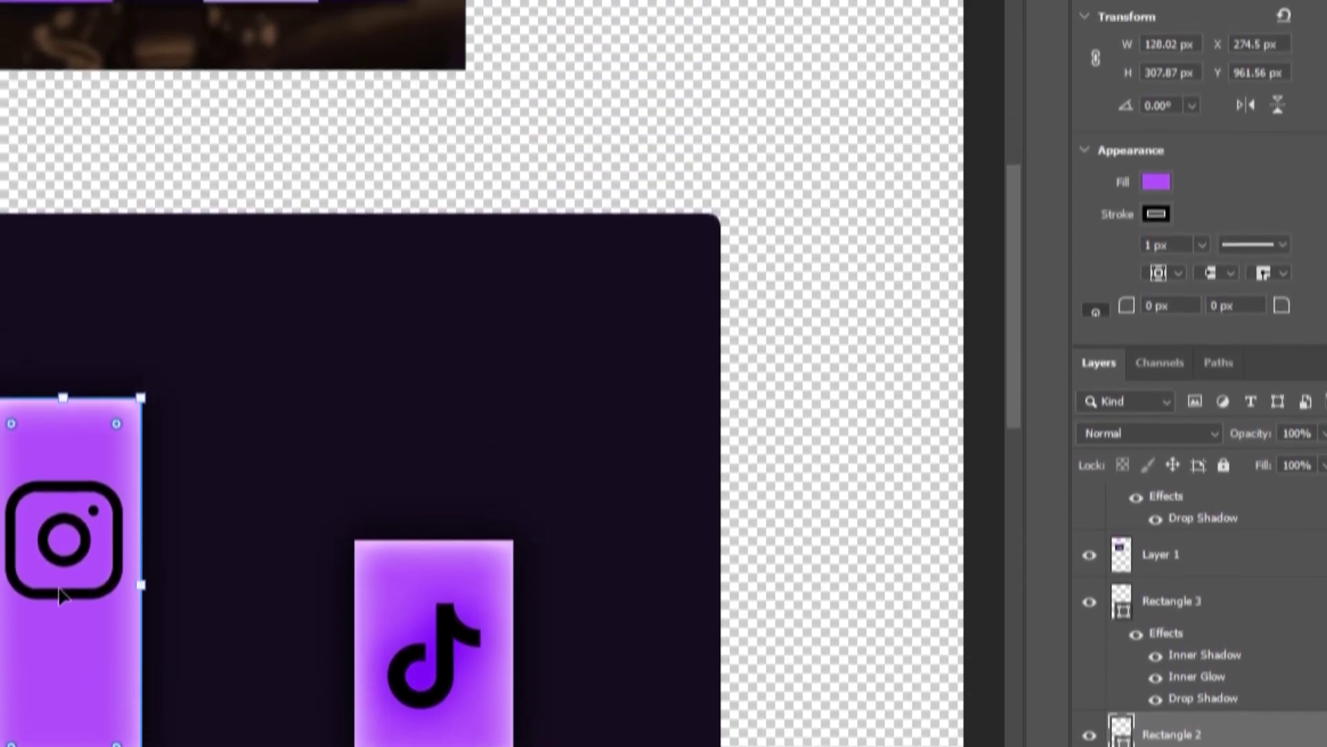
Apply the TikTok icon's layer style to the Instagram icon.
left_click(60, 596)
right_click(1206, 508)
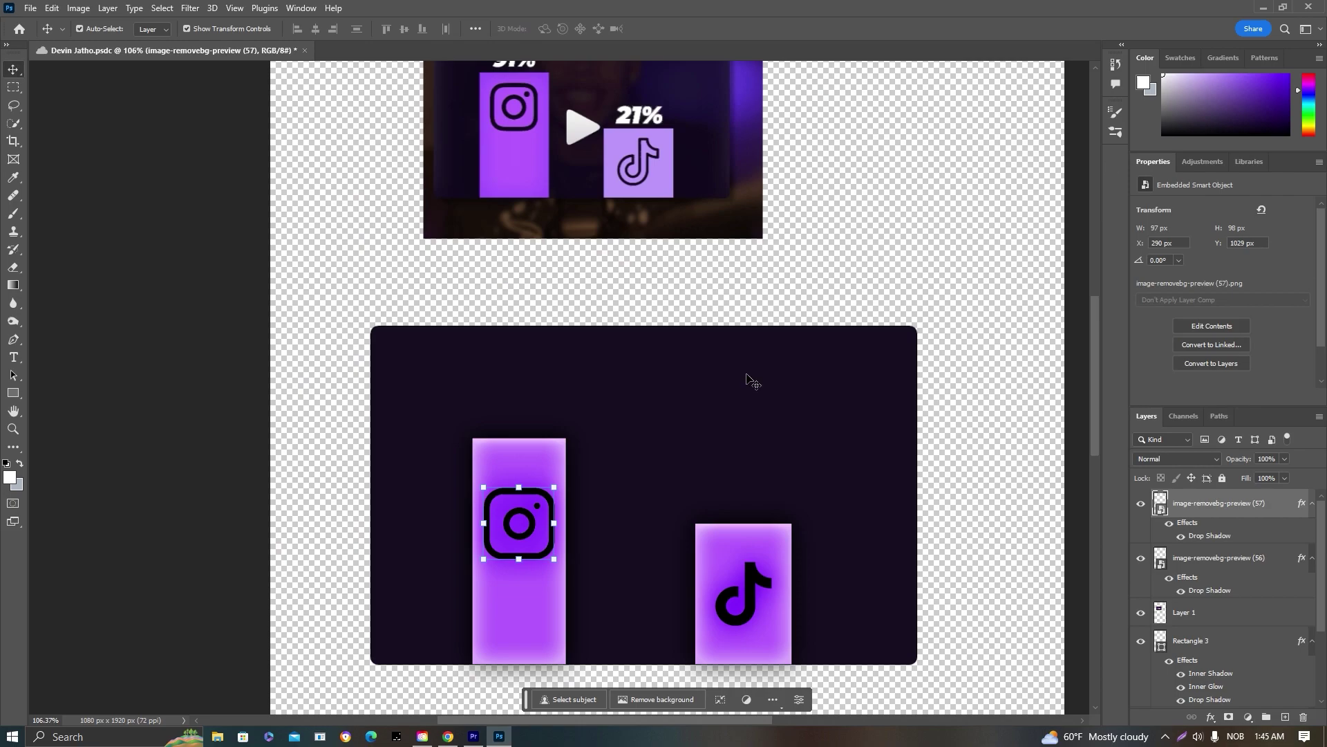
Add an Inner Bevel to the dark panel with depth 178%, size 18 px, soften 16 px, highlight opacity 30% and shadow opacity 45%.
scroll(675, 403, "down", 2)
left_click(1217, 702)
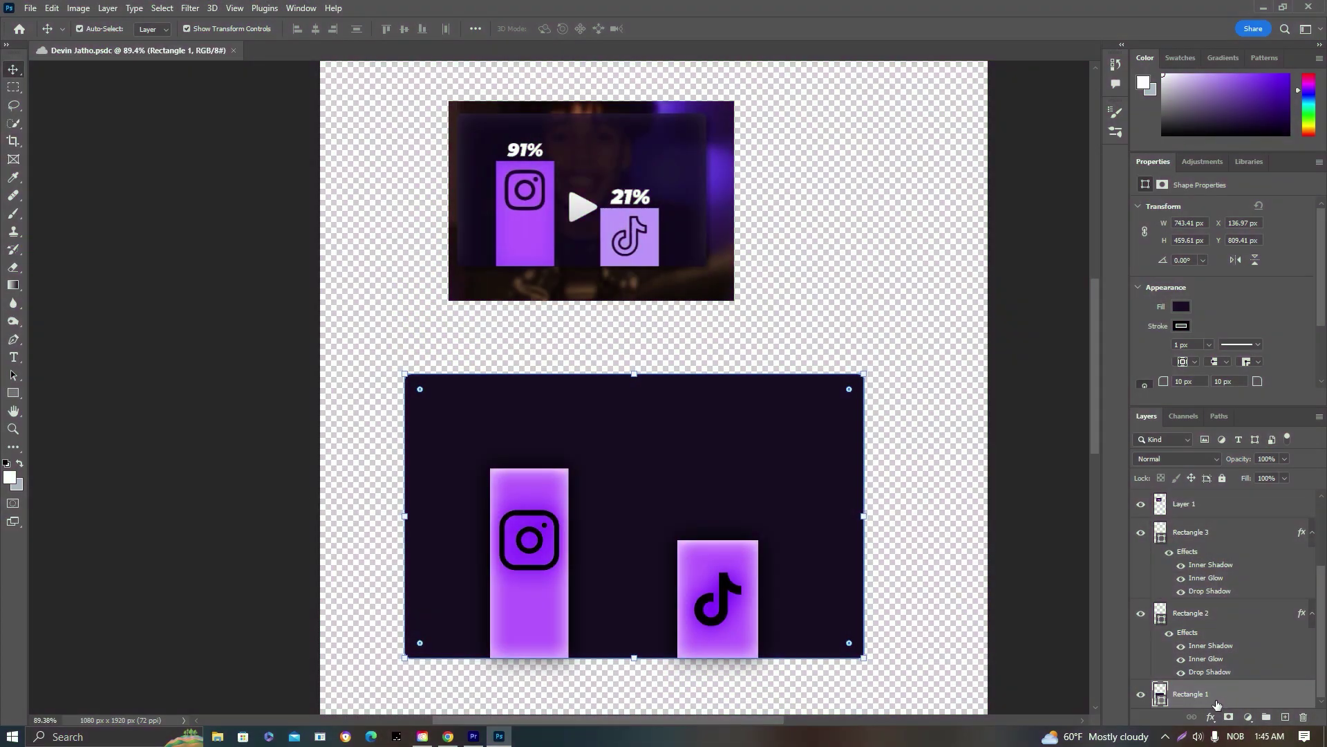
right_click(1216, 703)
left_click(1220, 152)
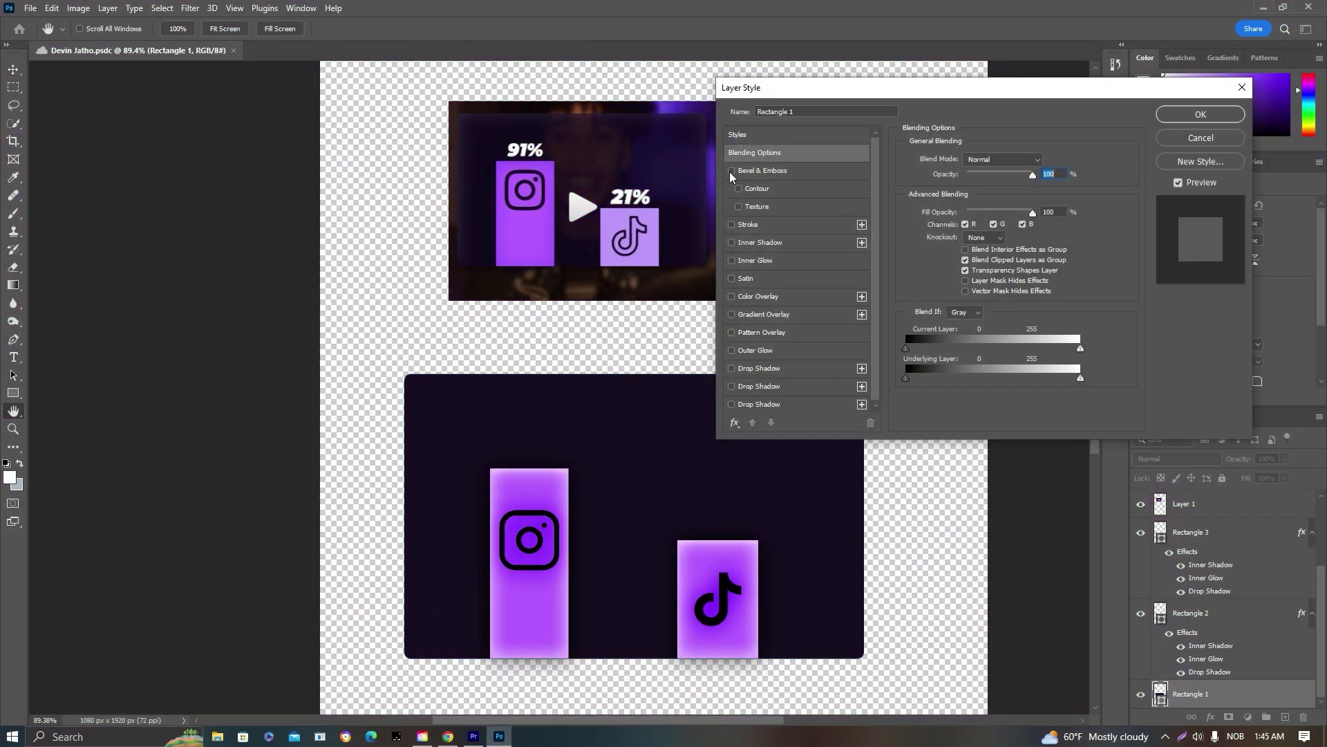
left_click(735, 172)
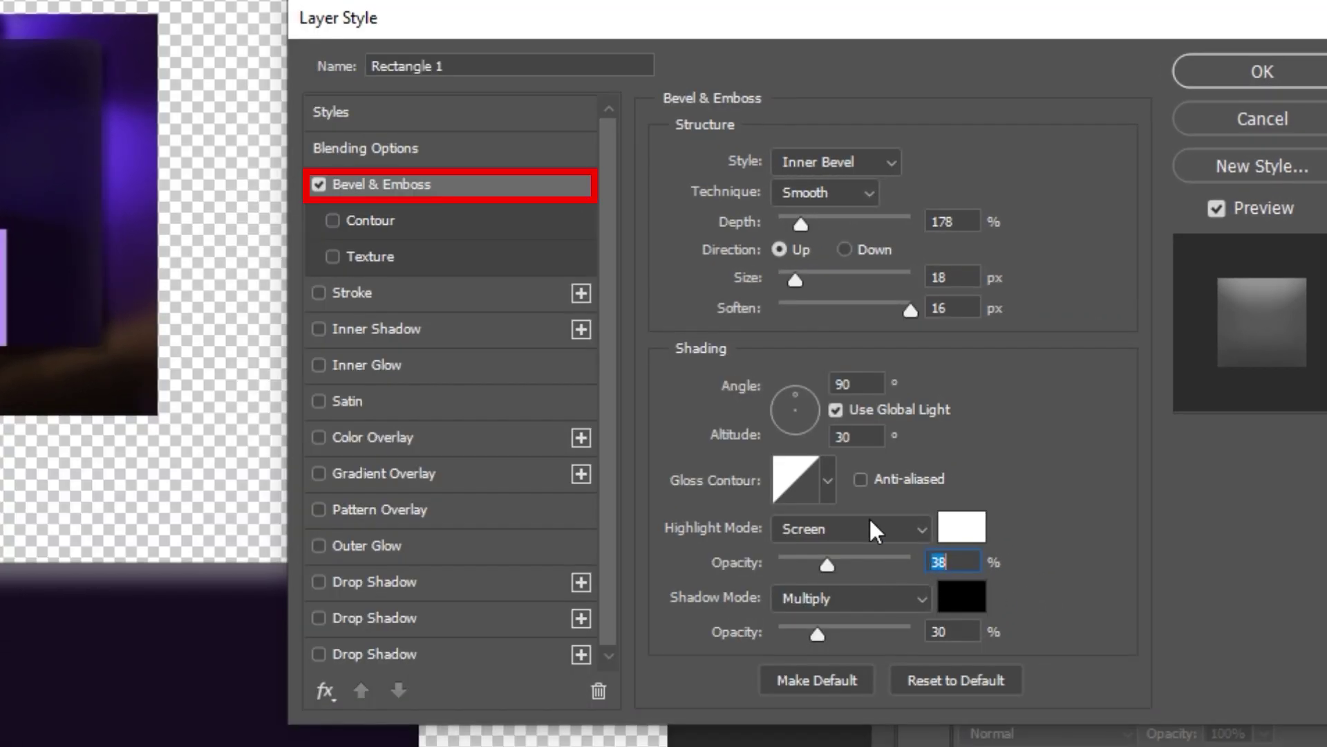
type("30")
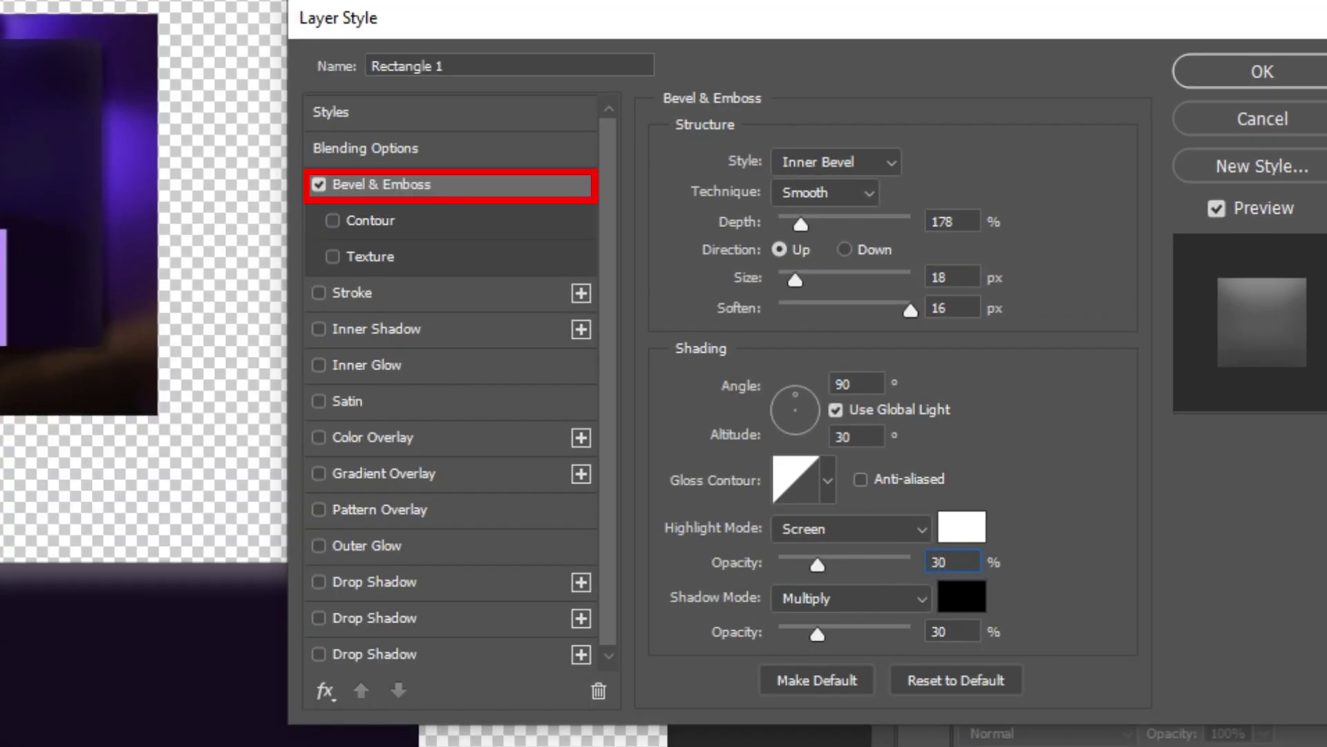
type("45")
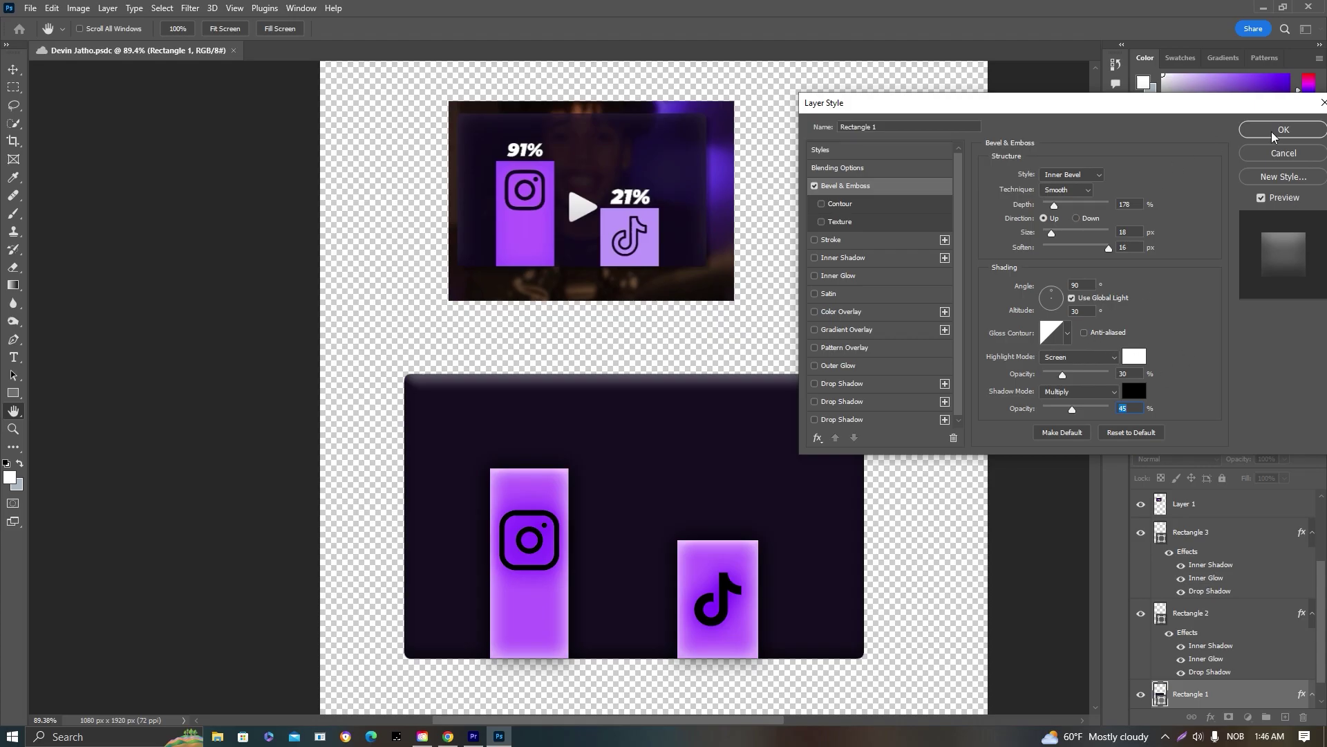
left_click(1272, 136)
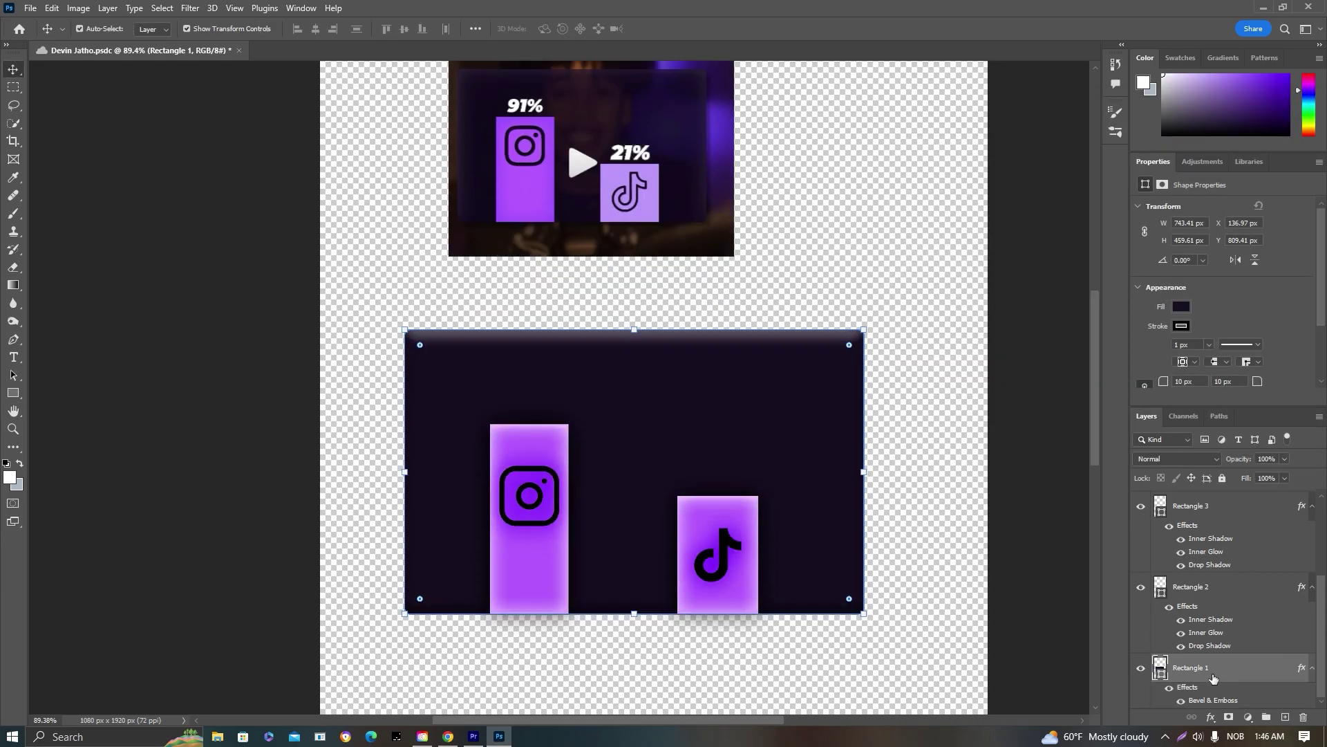
Add a drop shadow to the dark panel layer alongside its bevel.
right_click(1197, 679)
left_click(1218, 133)
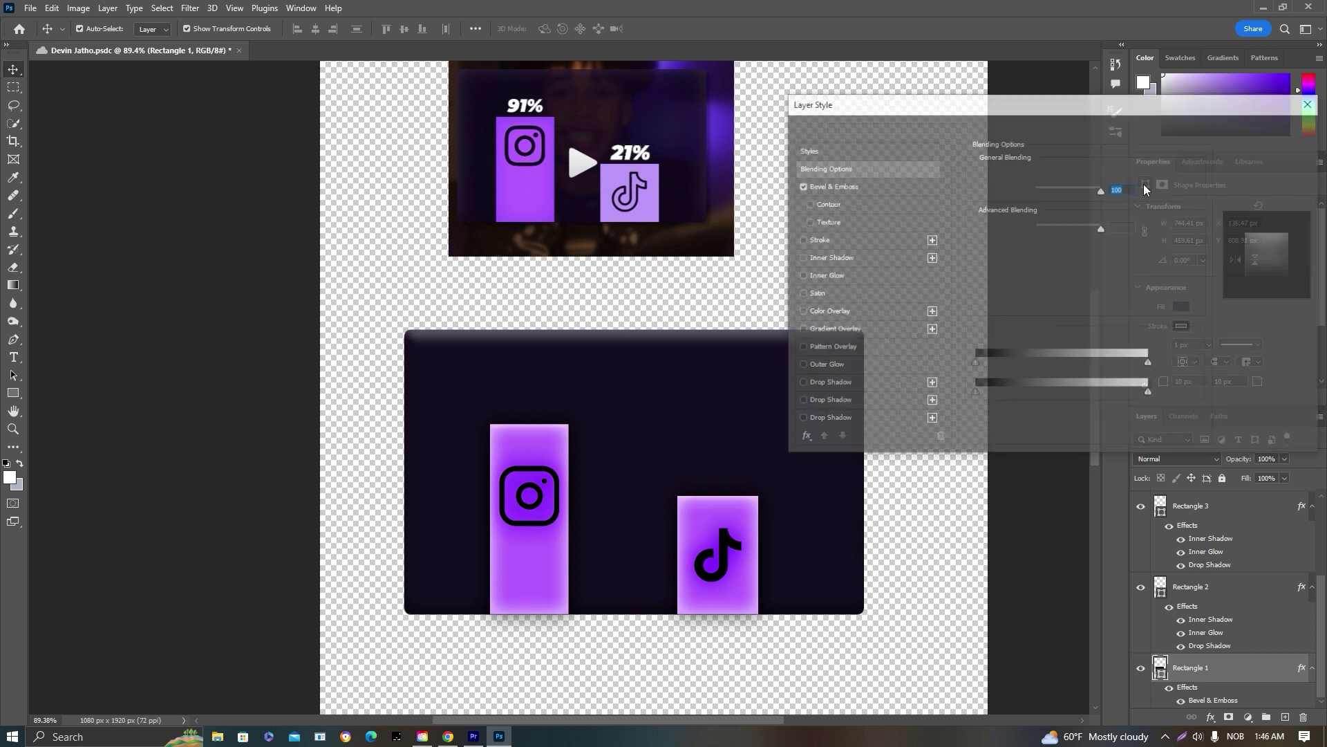
left_click(800, 418)
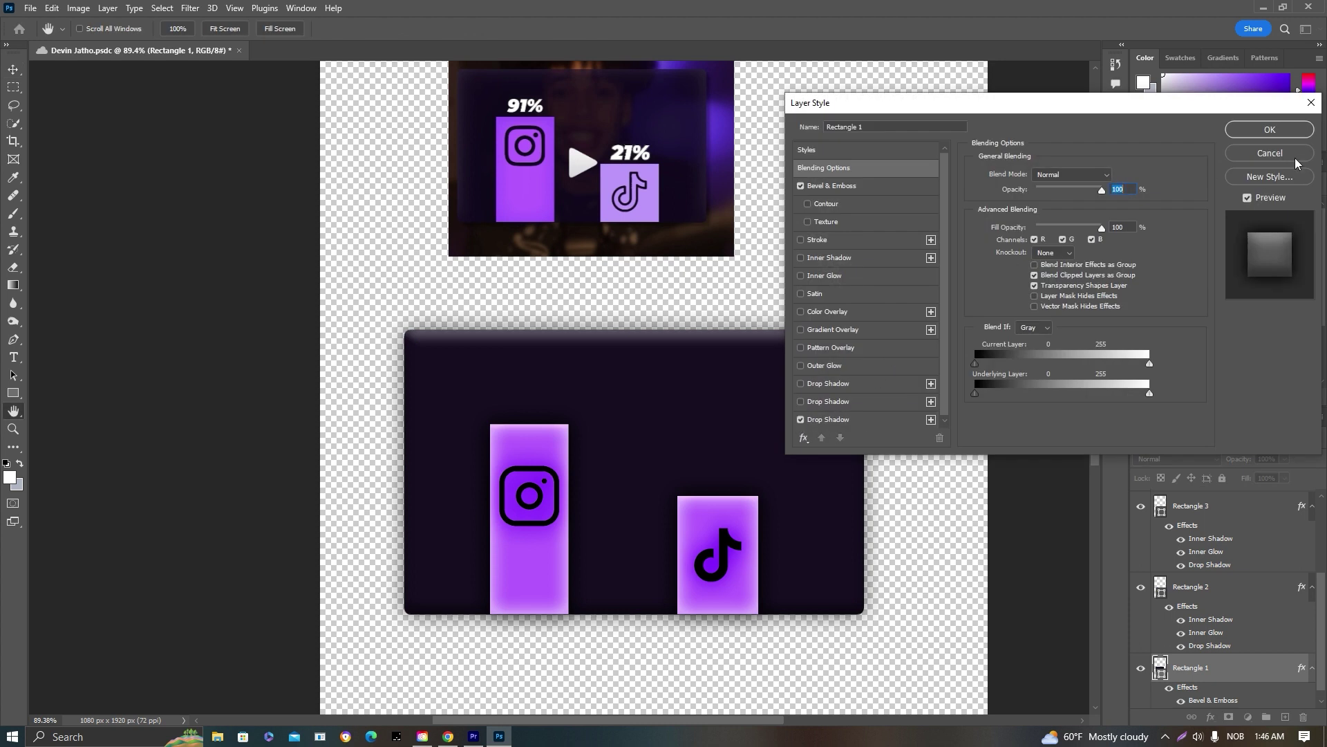
left_click(1270, 130)
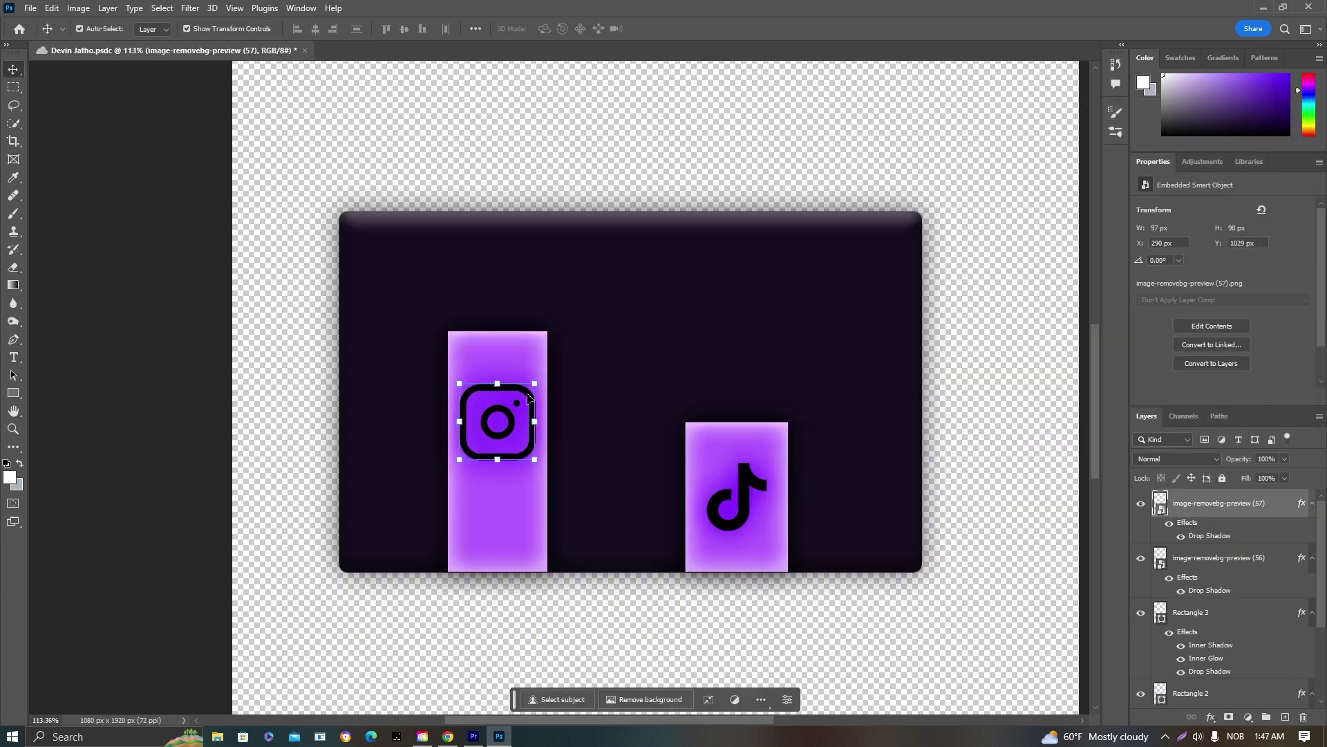
Group the Instagram icon with the tall bar and check the group by toggling its visibility.
left_click(520, 366)
left_click(520, 368)
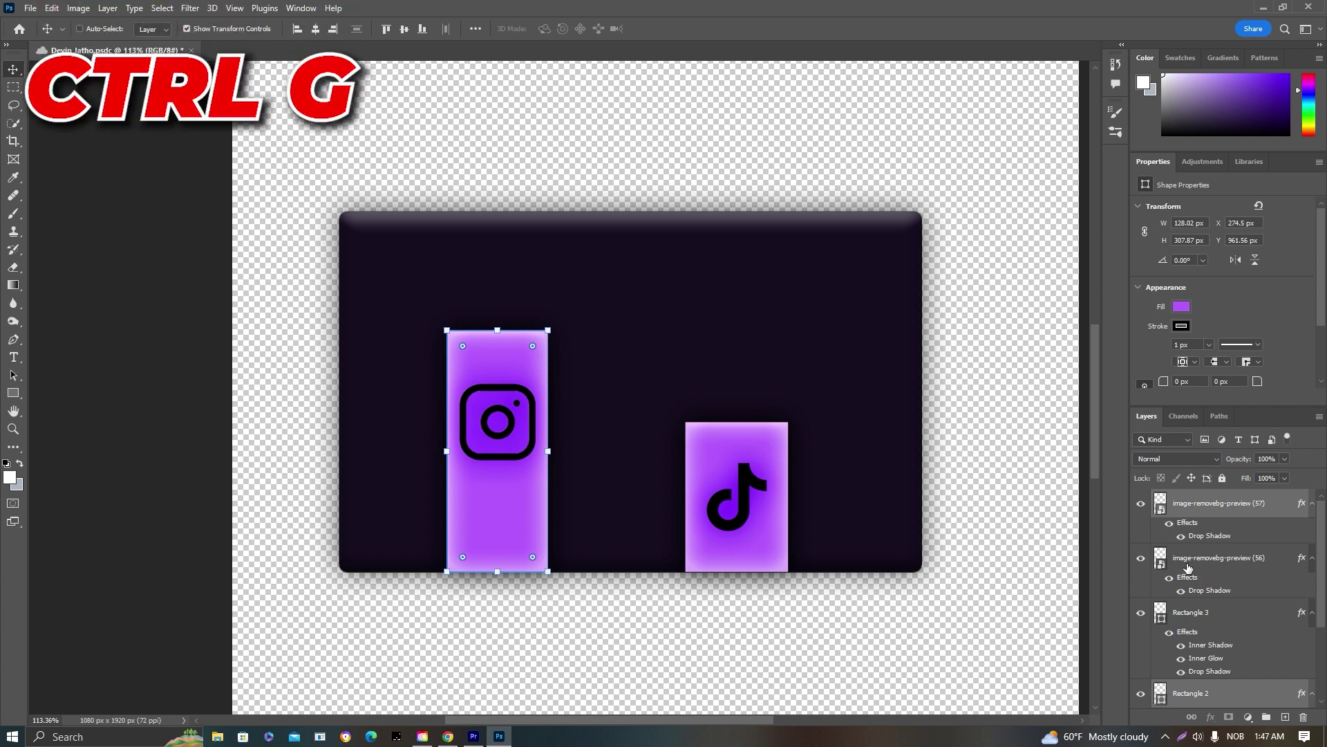
key("ctrl+g")
left_click(1141, 499)
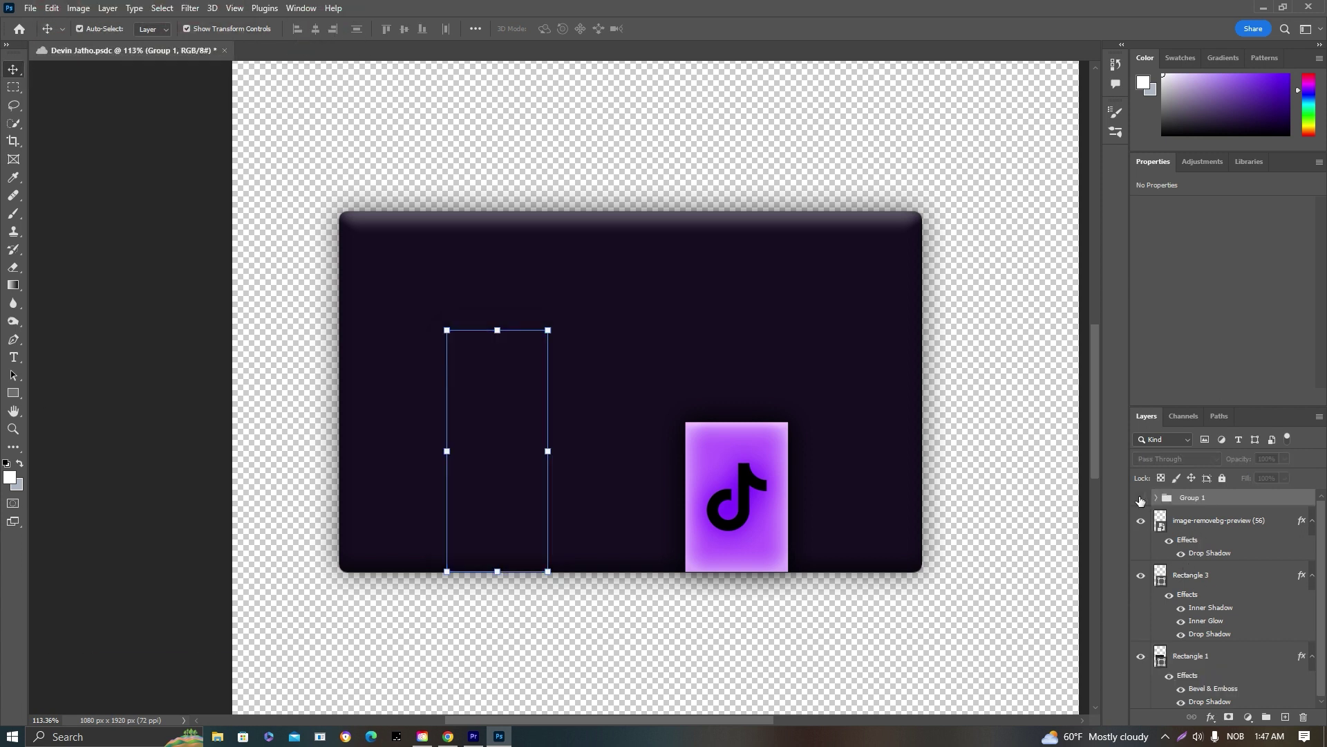
left_click(1141, 498)
Group the TikTok icon layer together with the short bar, Rectangle 3.
left_click(1185, 522)
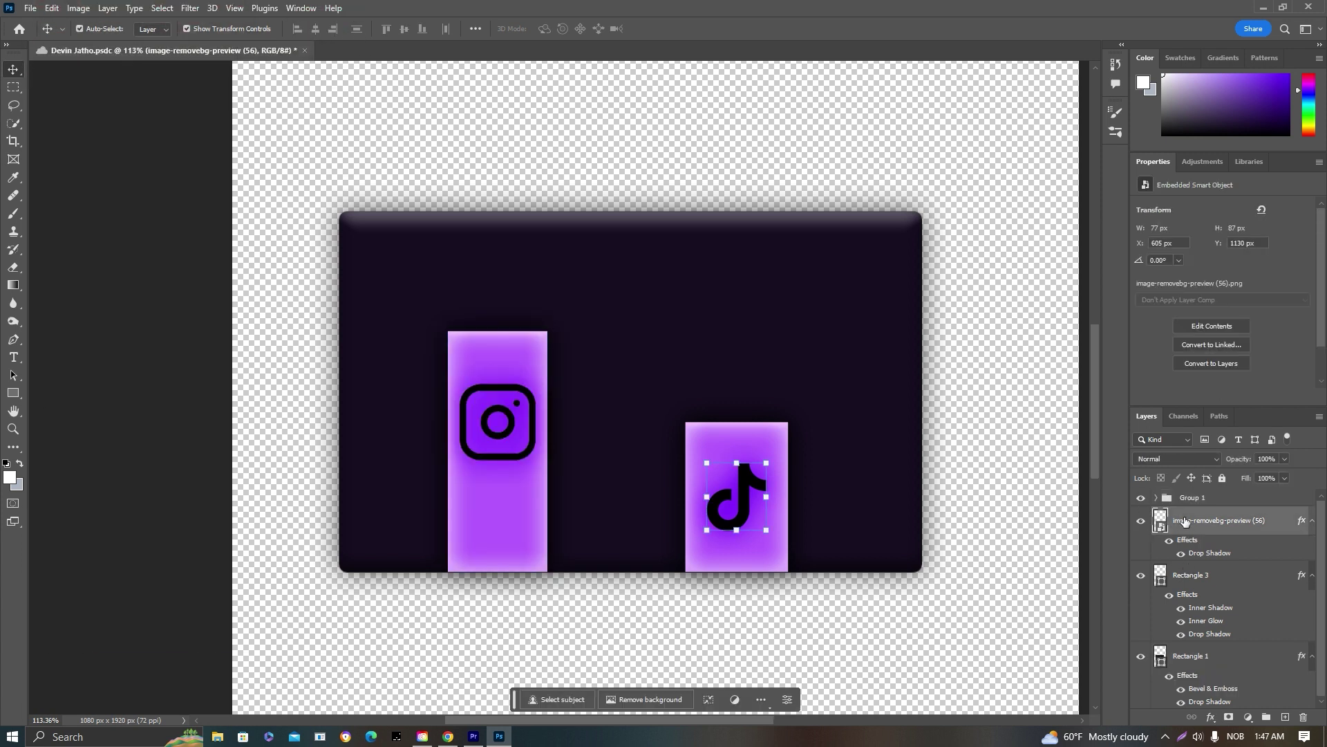
left_click(1203, 575)
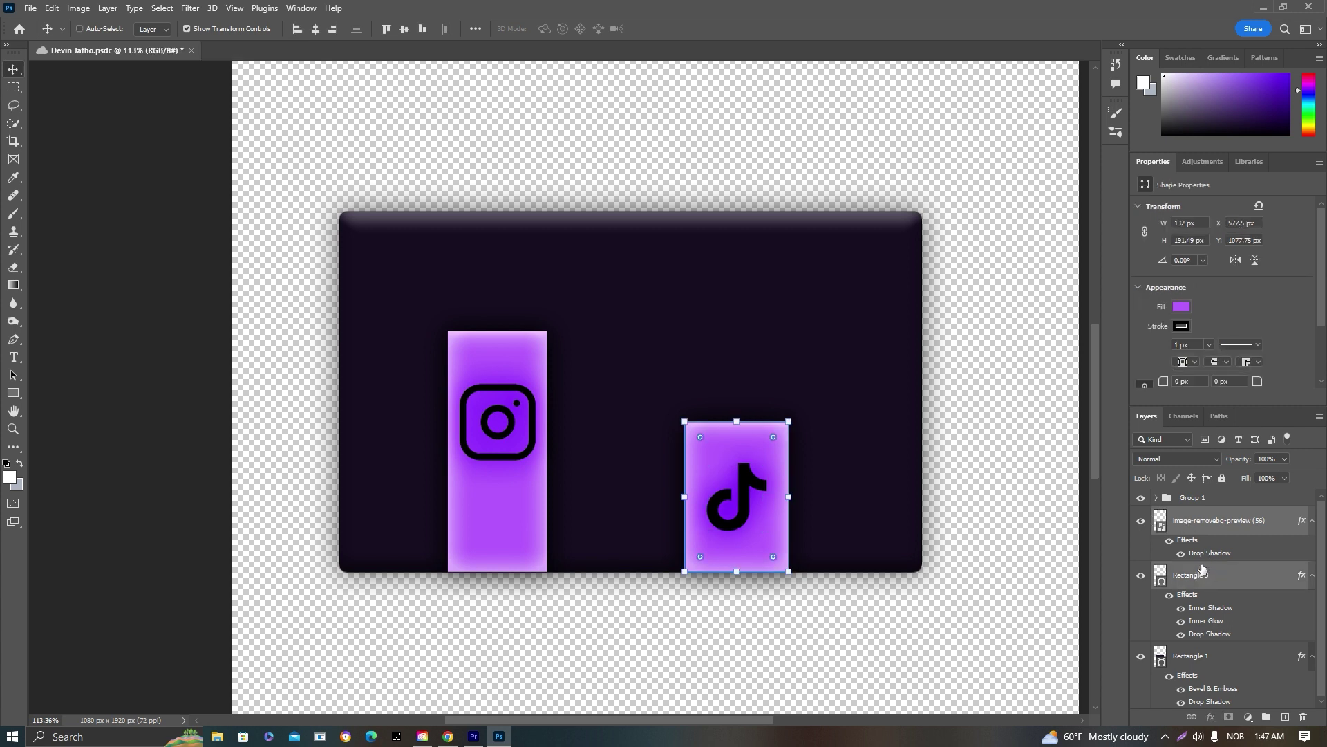
key("ctrl+g")
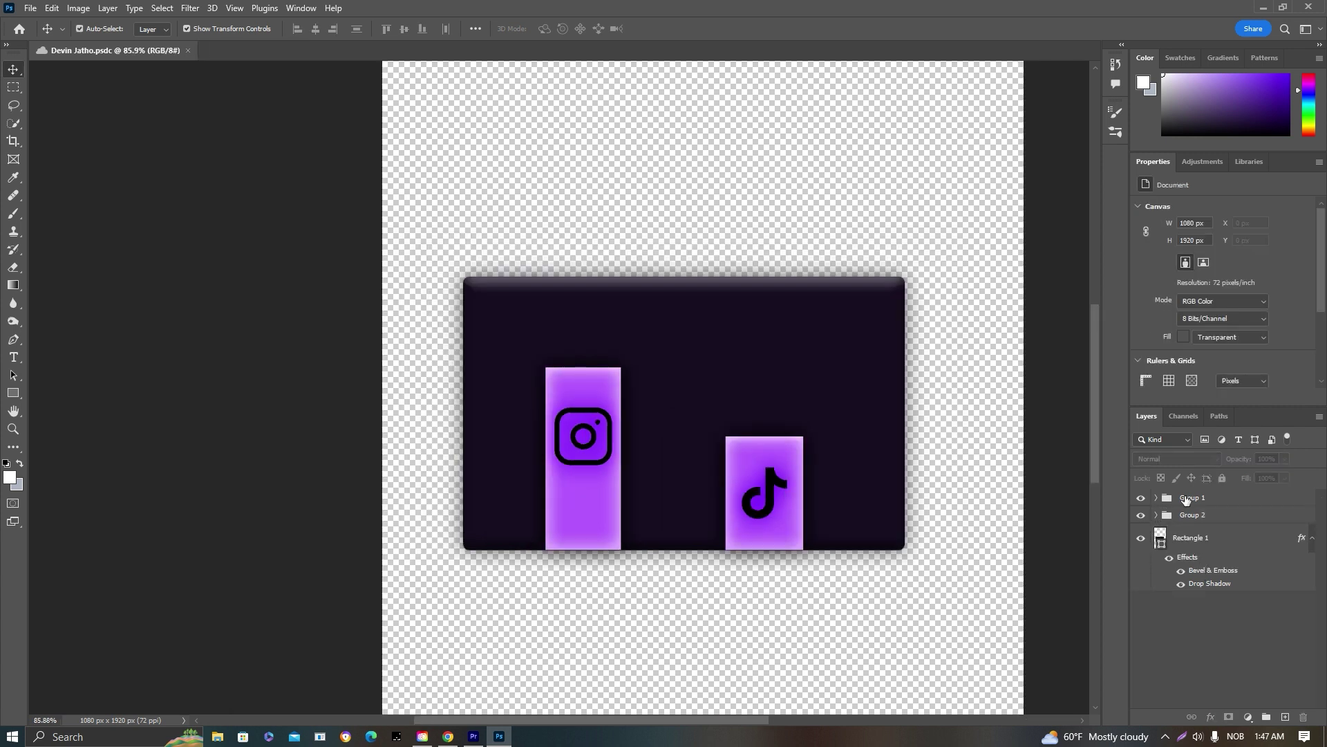
Convert the Instagram bar group and the TikTok bar group each into its own smart object.
left_click(1184, 500)
right_click(1184, 500)
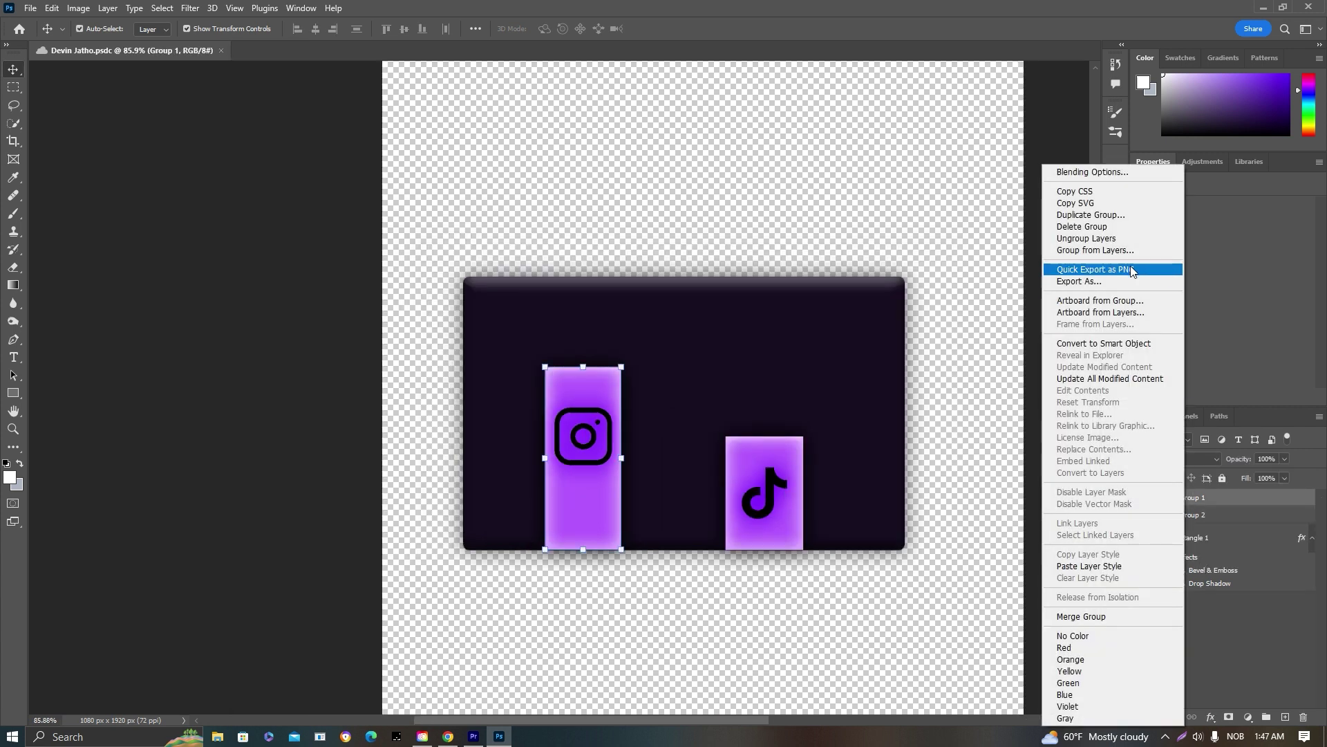
left_click(1082, 343)
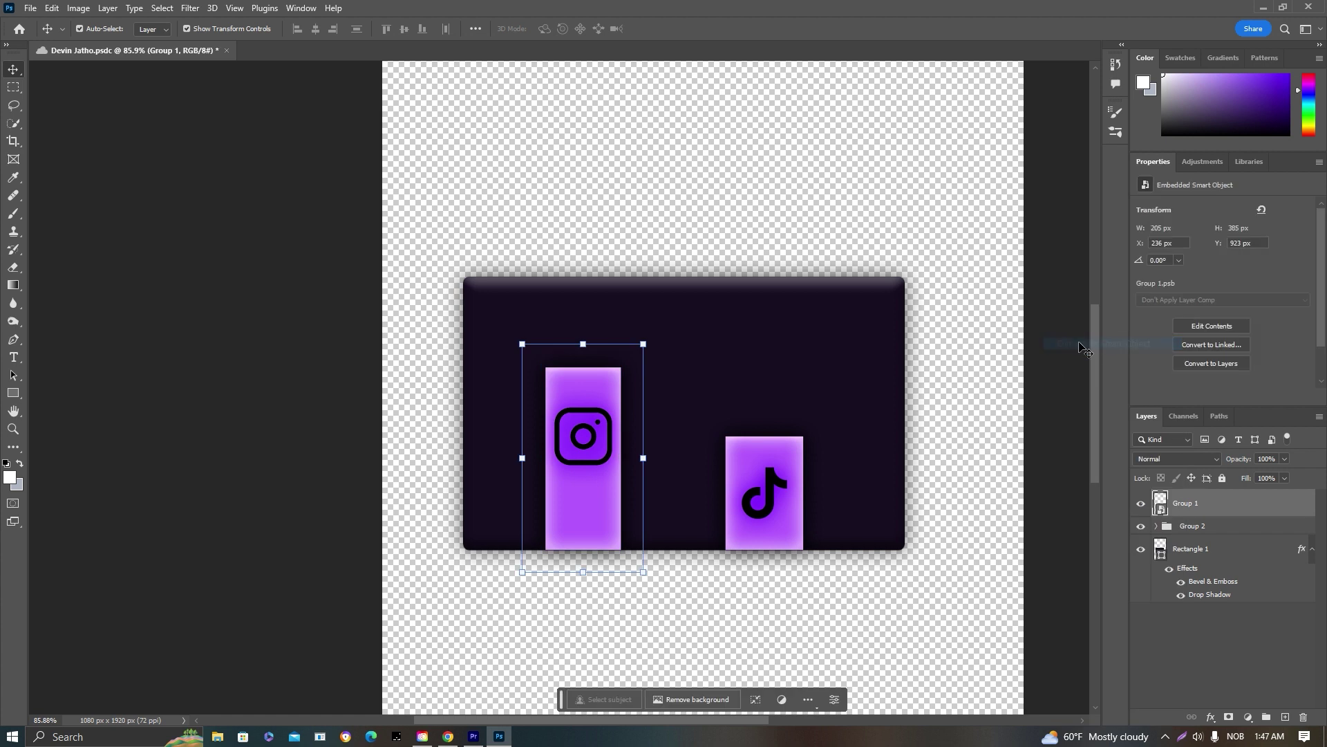
left_click(1198, 526)
right_click(1199, 525)
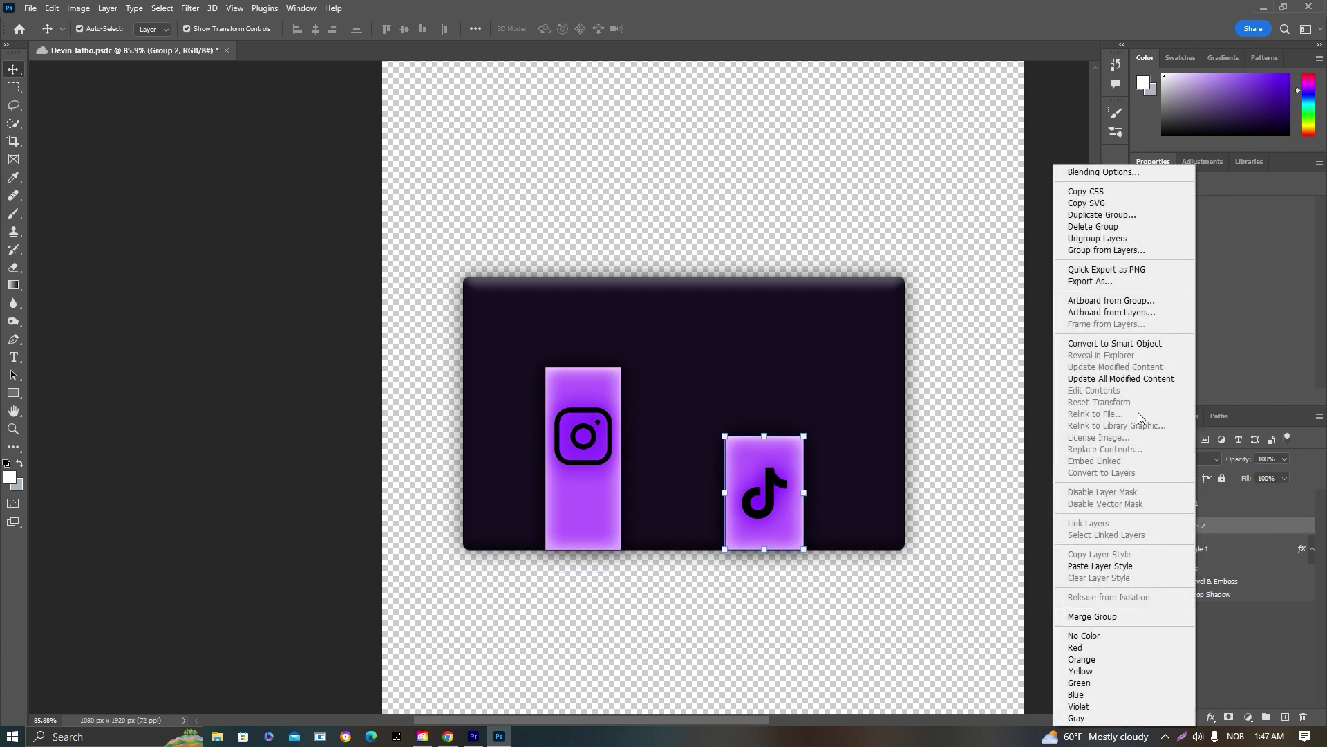
left_click(1114, 343)
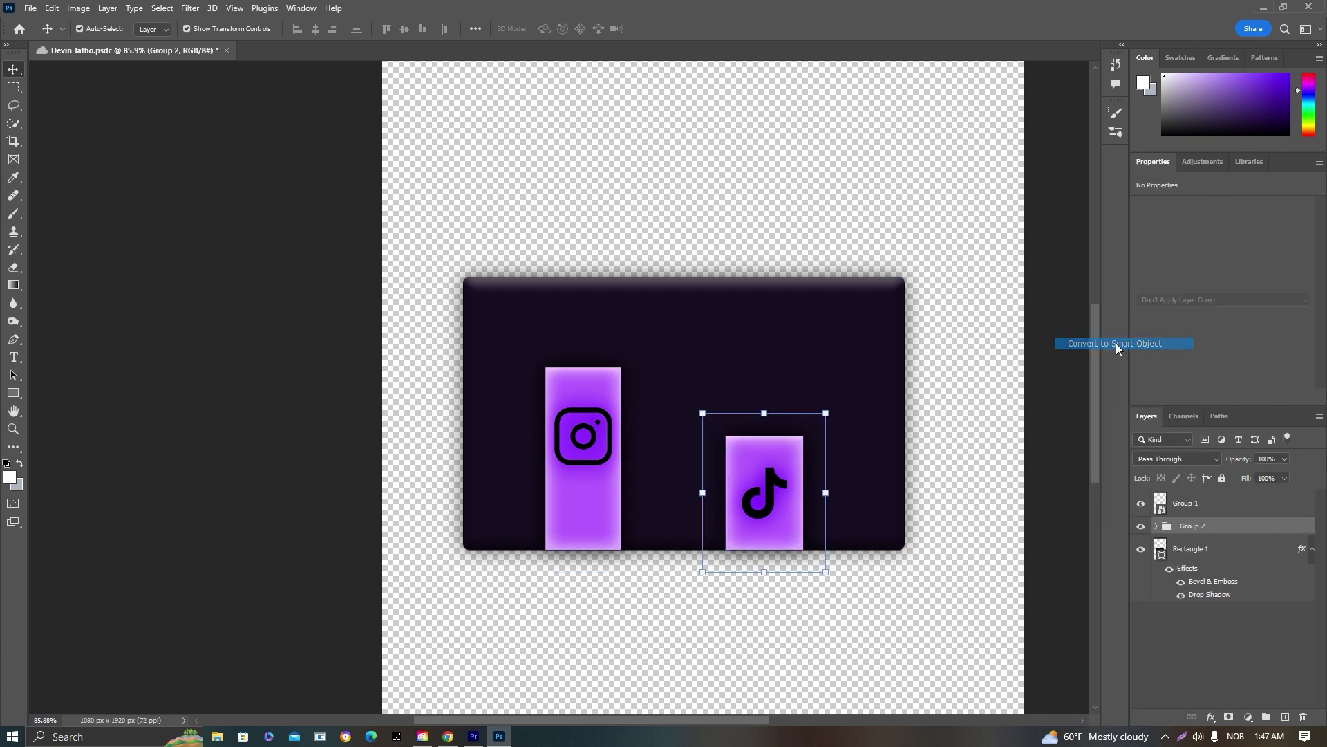
Hide the TikTok bar and the dark panel, and export the Instagram bar alone as a transparent 1080 x 1920 PNG.
left_click(1141, 531)
left_click(1142, 559)
left_click(583, 408)
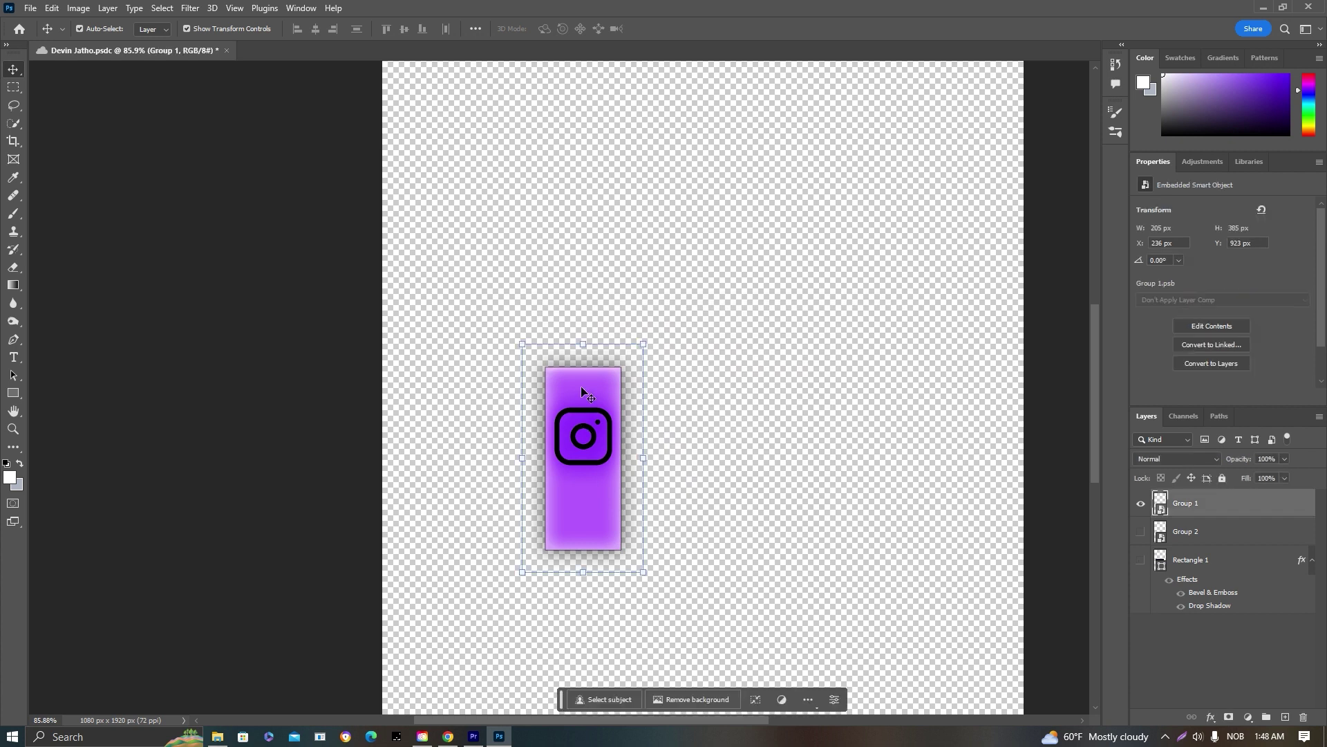
left_click(26, 7)
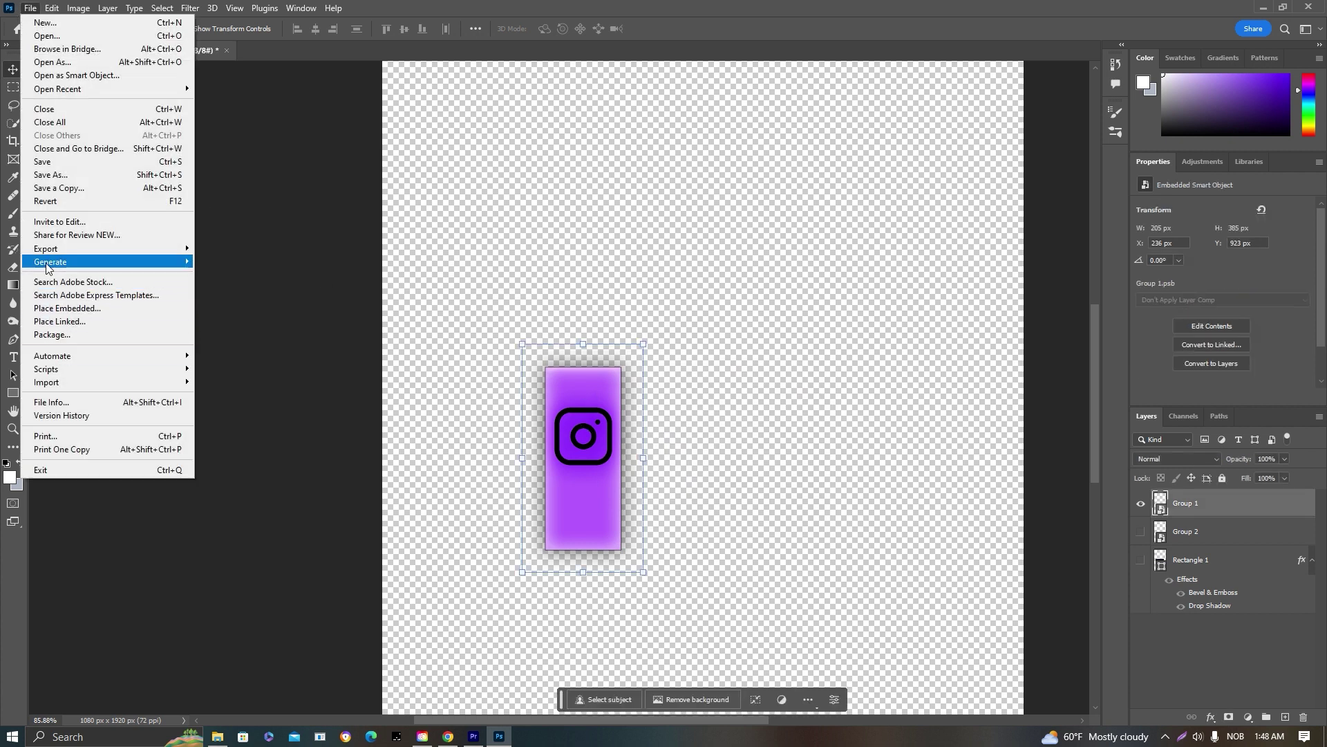
mouse_move(49, 251)
left_click(210, 263)
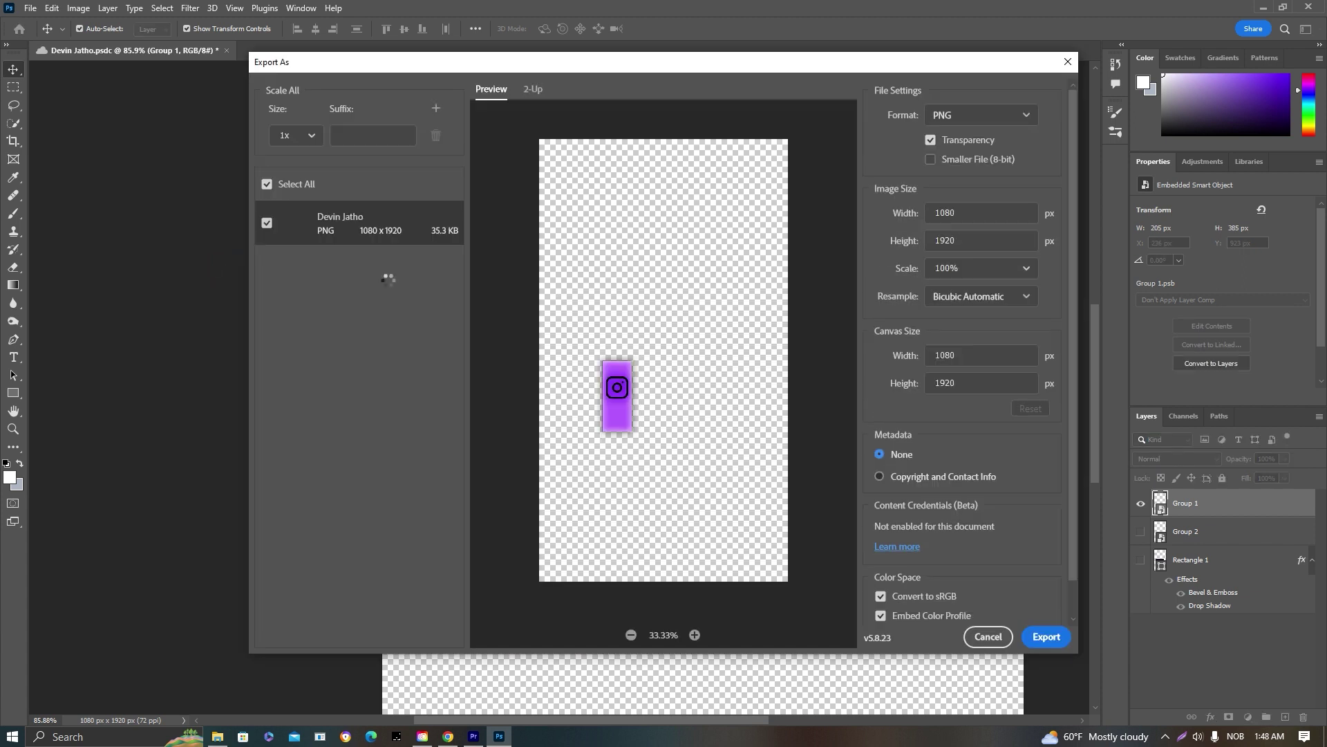
left_click(1046, 635)
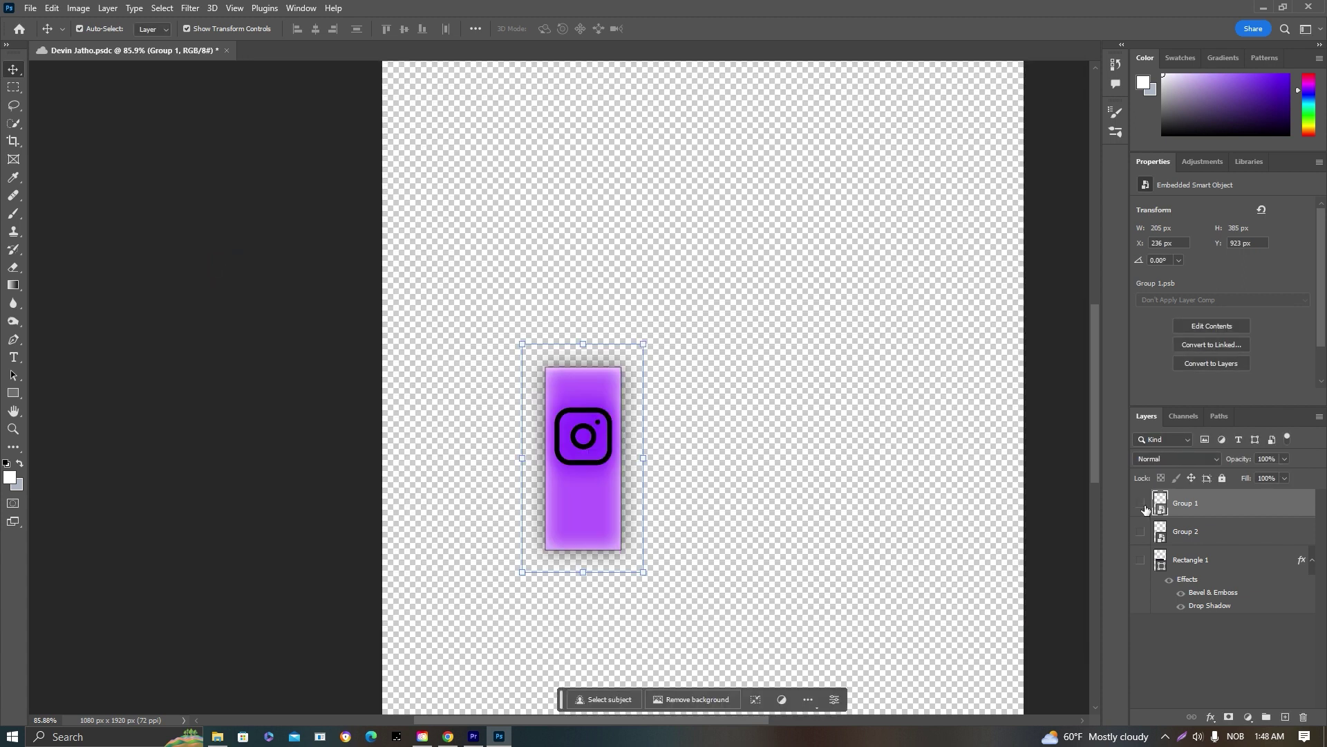
Make only the TikTok bar visible and export it as a transparent 1080 x 1920 PNG.
left_click(1141, 503)
left_click(1141, 531)
left_click(1190, 541)
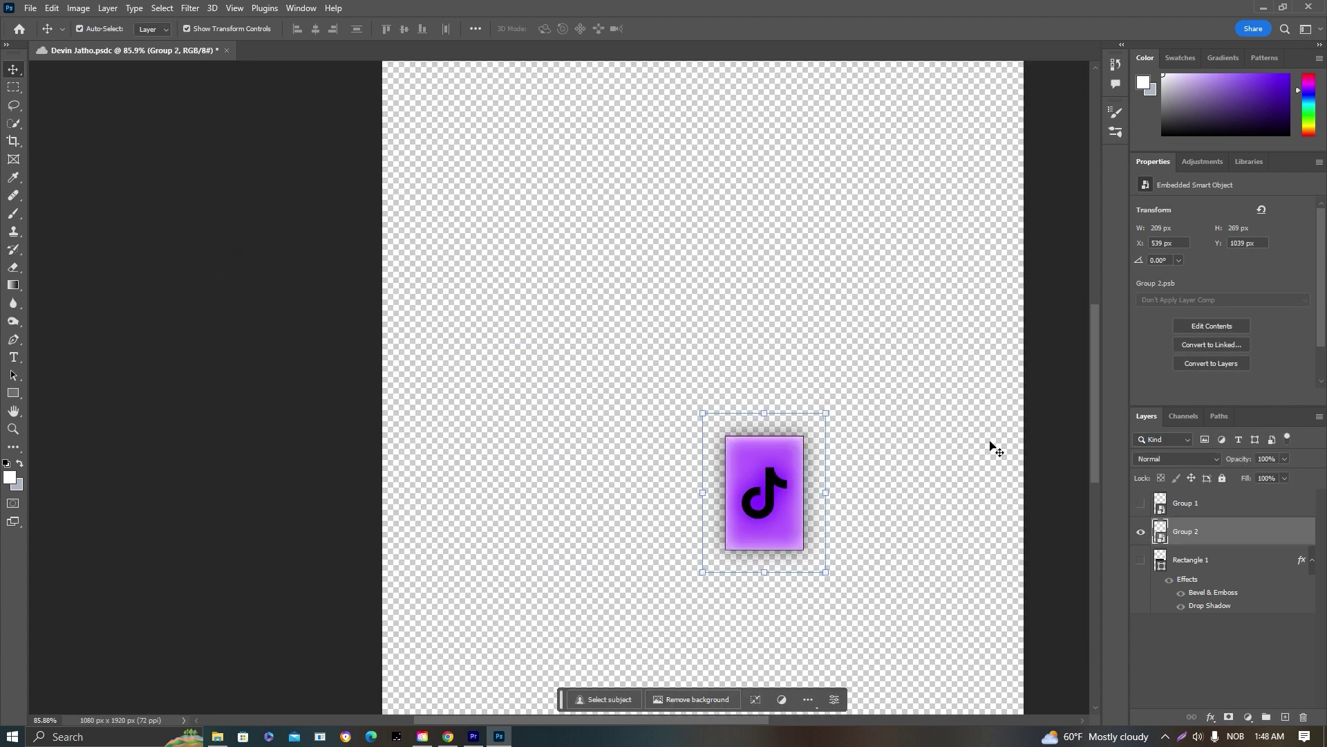
left_click(30, 8)
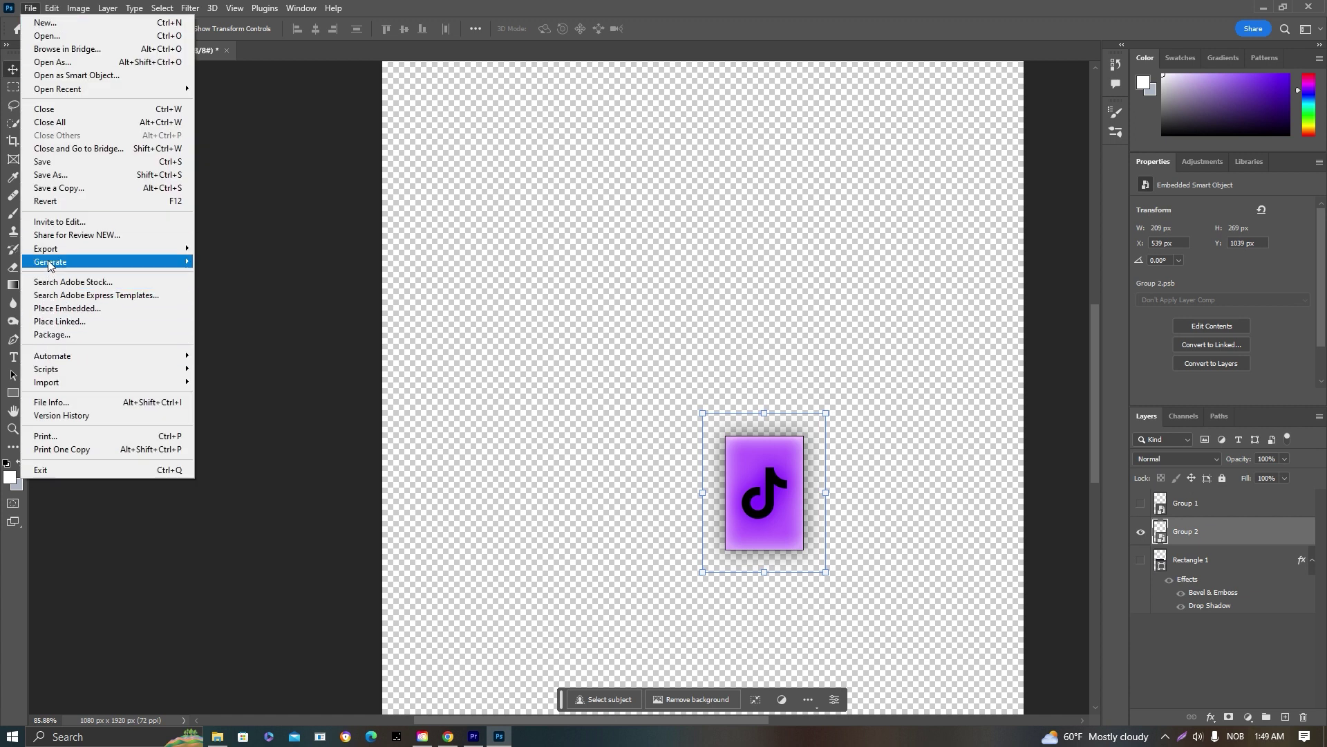
mouse_move(85, 248)
left_click(221, 262)
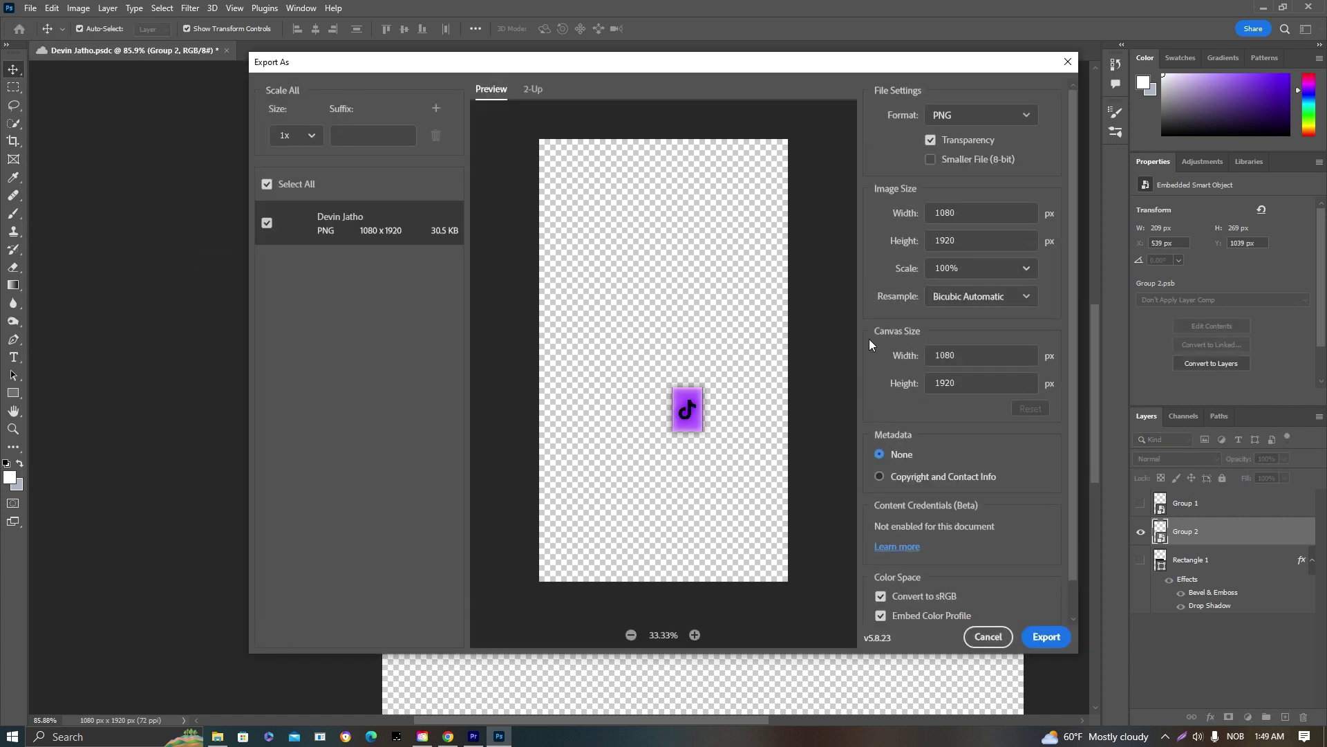
Make only the dark panel visible and export it as its own image.
left_click(1141, 560)
left_click(32, 9)
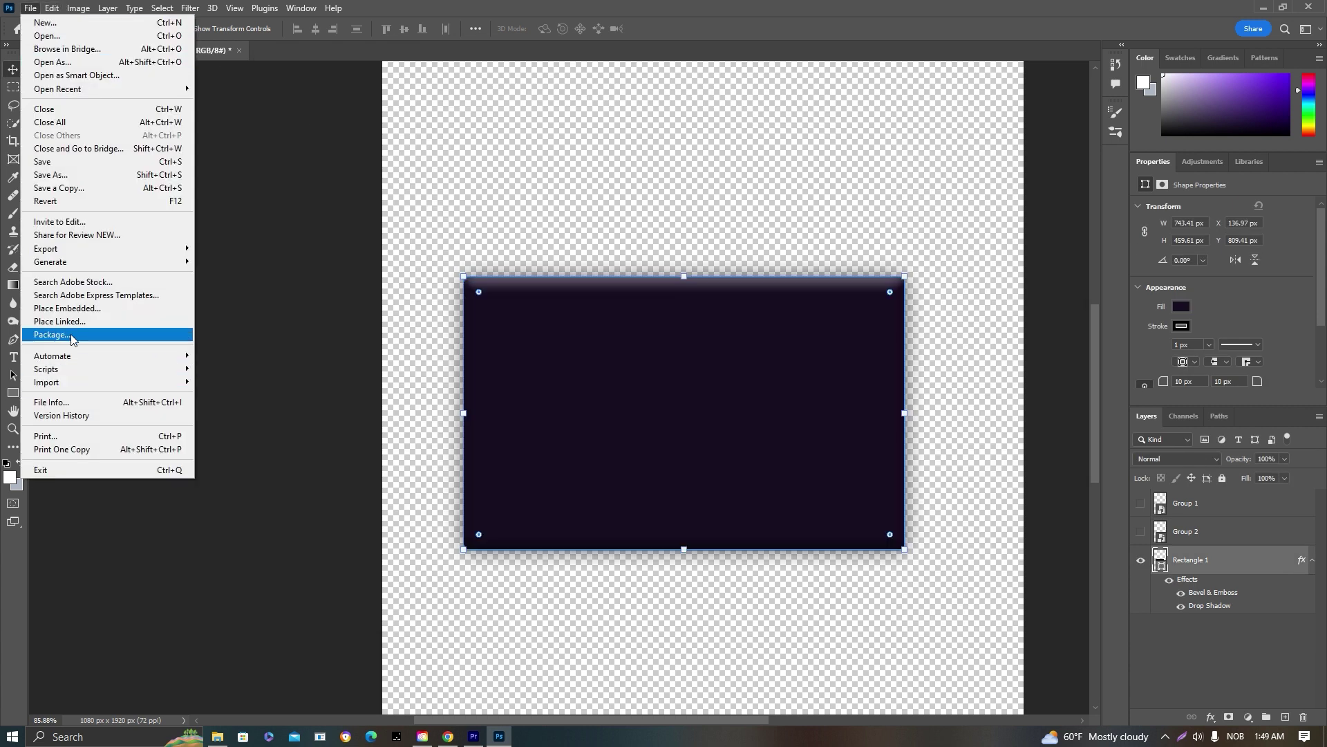
mouse_move(57, 250)
left_click(225, 261)
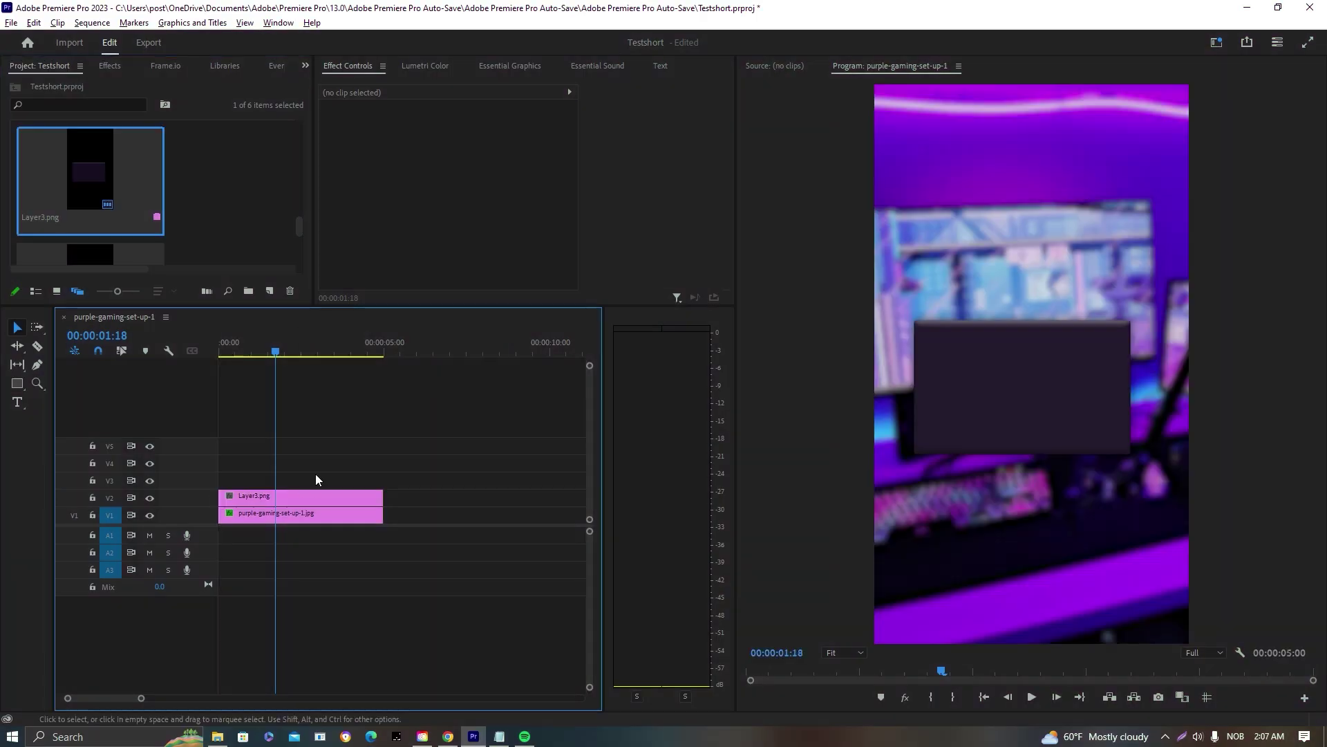
In Premiere Pro, place Layer1.png on track V3 and Layer2.png on track V4, starting at the beginning of the sequence.
scroll(77, 226, "down", 3)
scroll(52, 198, "down", 2)
left_click_drag(76, 217, 218, 480)
scroll(46, 144, "up", 1)
left_click_drag(45, 143, 222, 463)
Enlarge the dark panel clip Layer3.png to a scale of 120.
left_click(306, 468)
left_click(270, 515)
left_click(276, 497)
left_click(456, 151)
type("133")
key("Return")
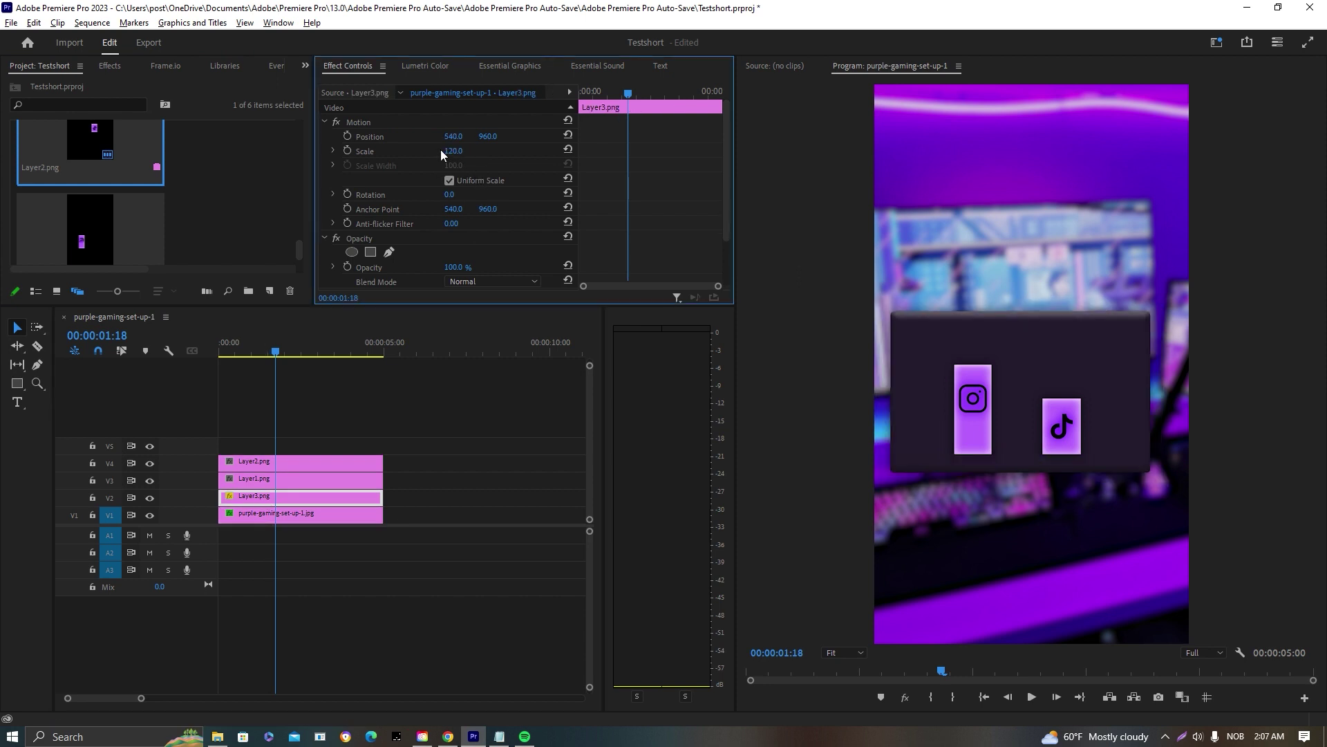
left_click(454, 151)
type("115")
key("Return")
left_click_drag(464, 151, 468, 151)
Scale the Instagram and TikTok bar clips to 130 and raise them so their bases meet the panel's lower edge.
left_click(288, 463)
left_click(453, 150)
type("130")
key("Return")
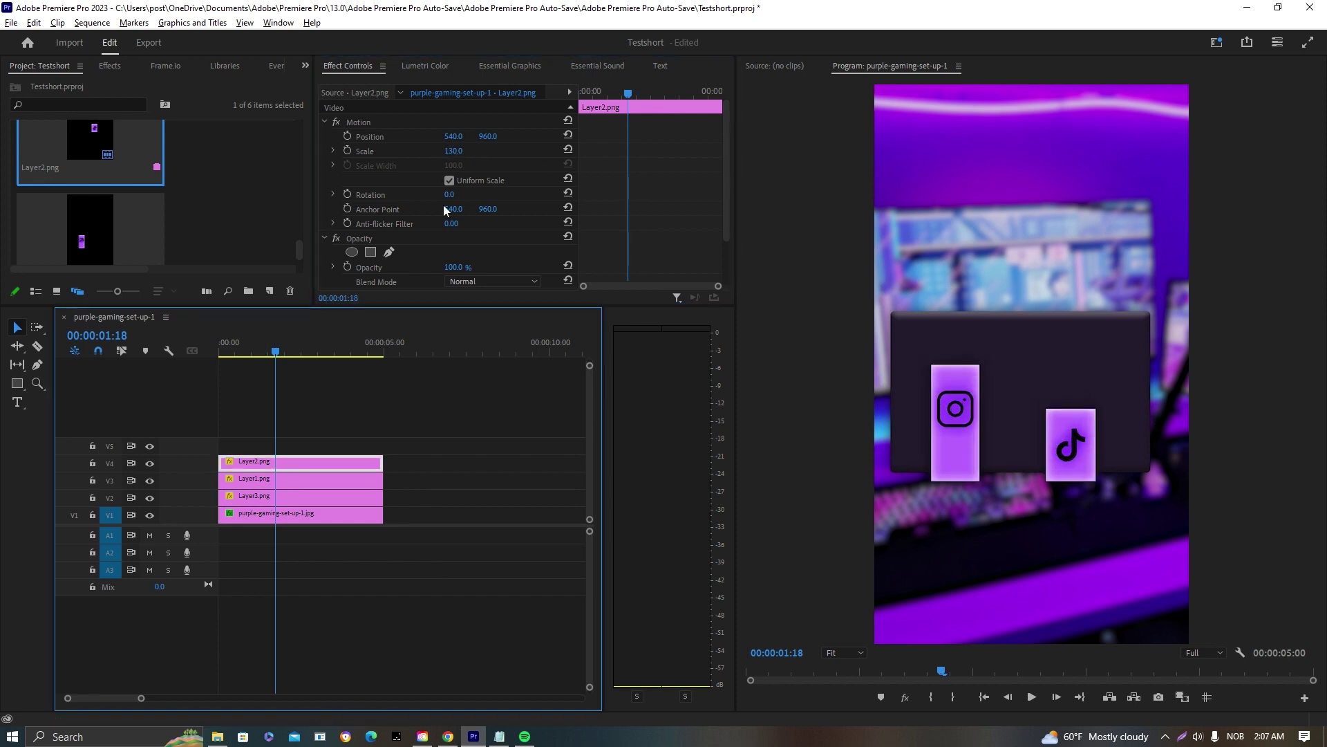
left_click_drag(499, 137, 477, 134)
left_click(311, 479)
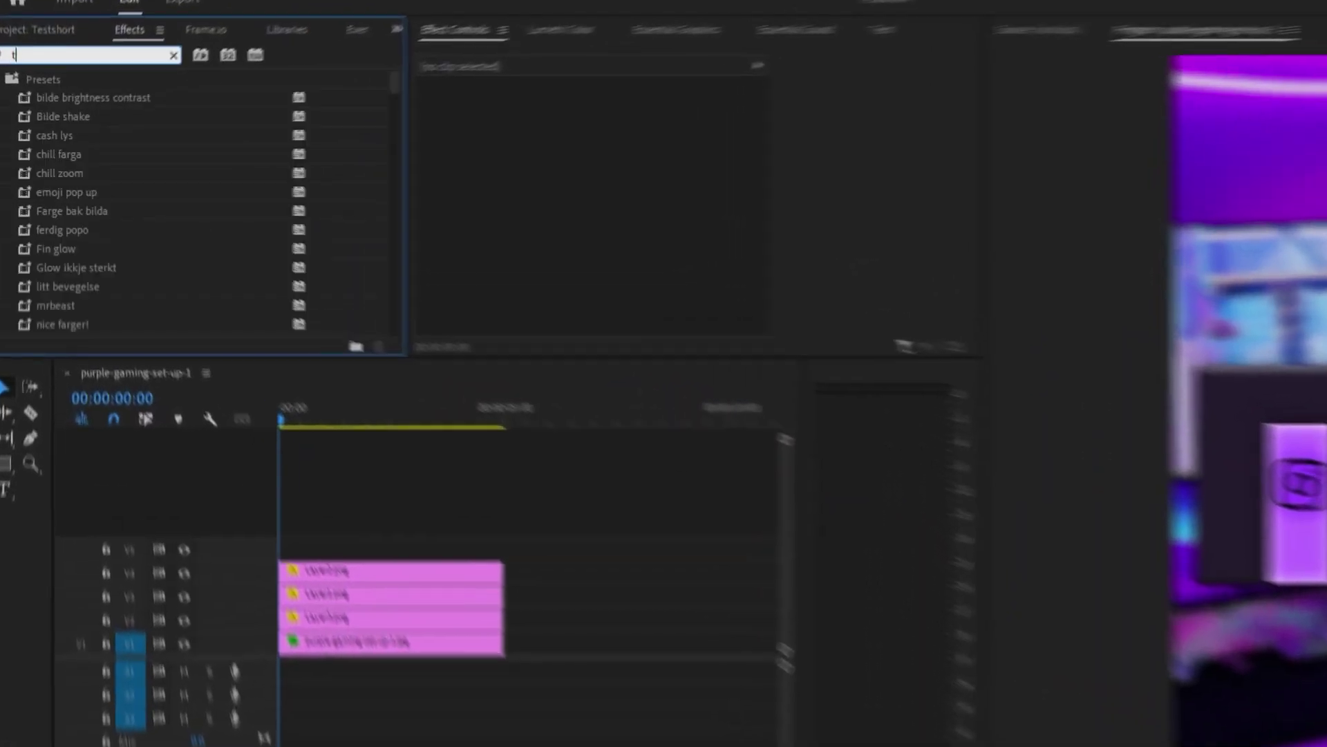
Find the Transform video effect and apply it to the Layer1.png and Layer2.png bar clips.
type("ransform")
scroll(145, 186, "down", 5)
left_click_drag(138, 210, 340, 556)
left_click_drag(428, 596, 442, 642)
left_click_drag(103, 183, 448, 614)
Turn off Use Composition's Shutter Angle in the Transform effect of Layer2.png and Layer1.png.
left_click(449, 629)
scroll(665, 322, "down", 10)
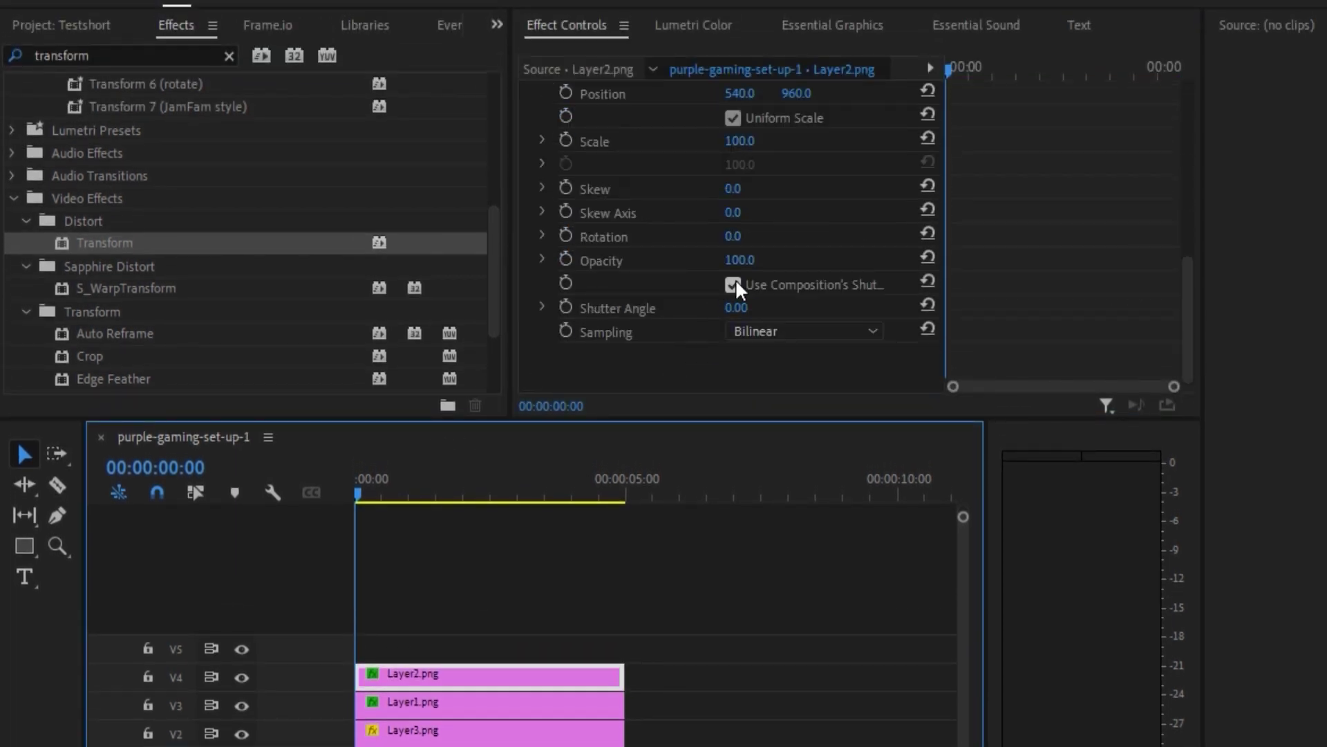
left_click(498, 702)
scroll(712, 289, "down", 10)
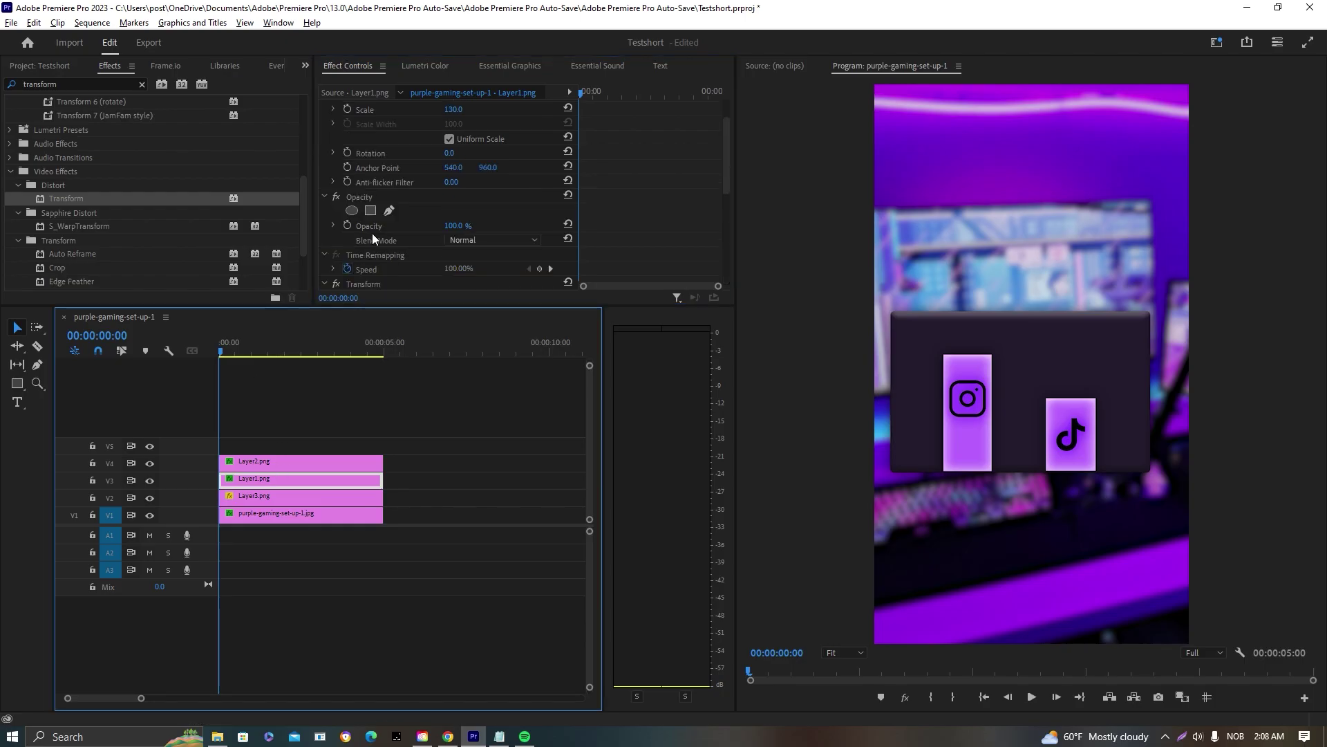
Mask Layer1.png with a rectangle lowered to the Instagram bar's base, and turn on keyframing for Mask Path, Mask Opacity and Opacity.
left_click_drag(948, 399, 972, 601)
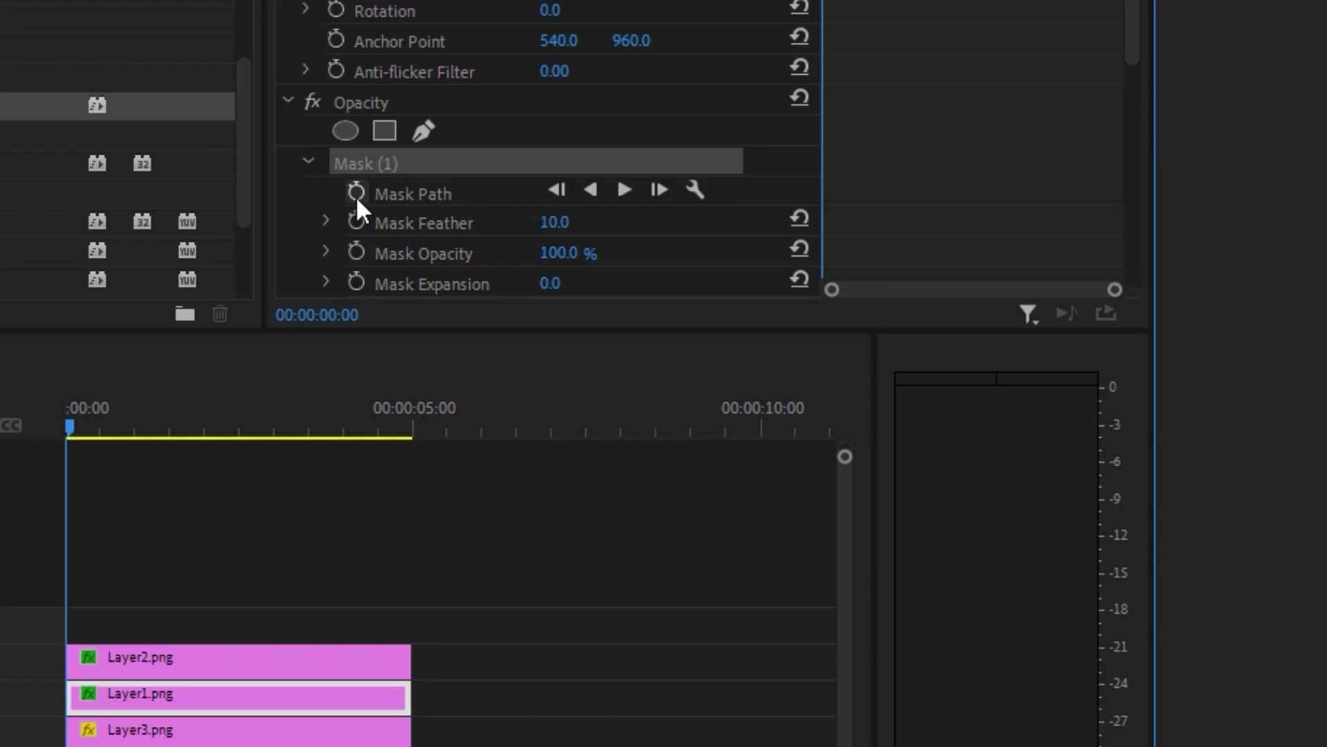
left_click(356, 193)
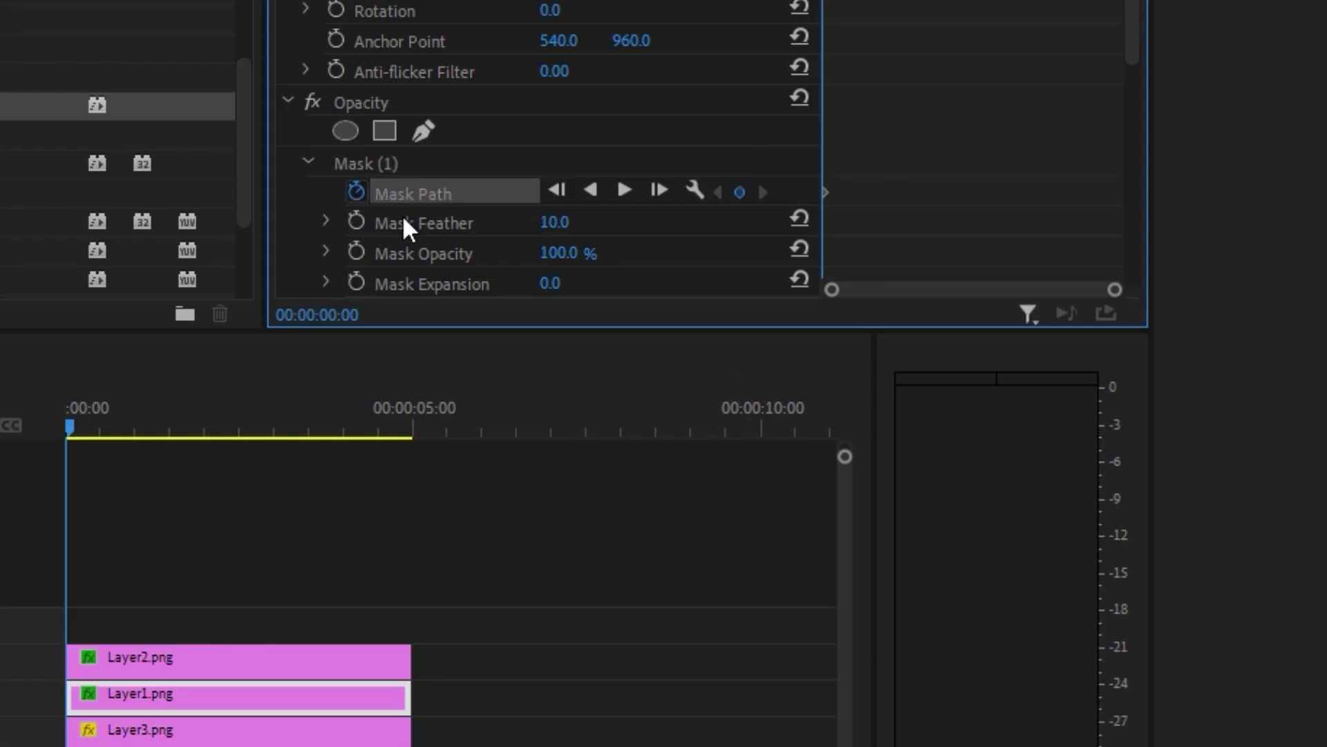
scroll(402, 225, "down", 3)
left_click(355, 165)
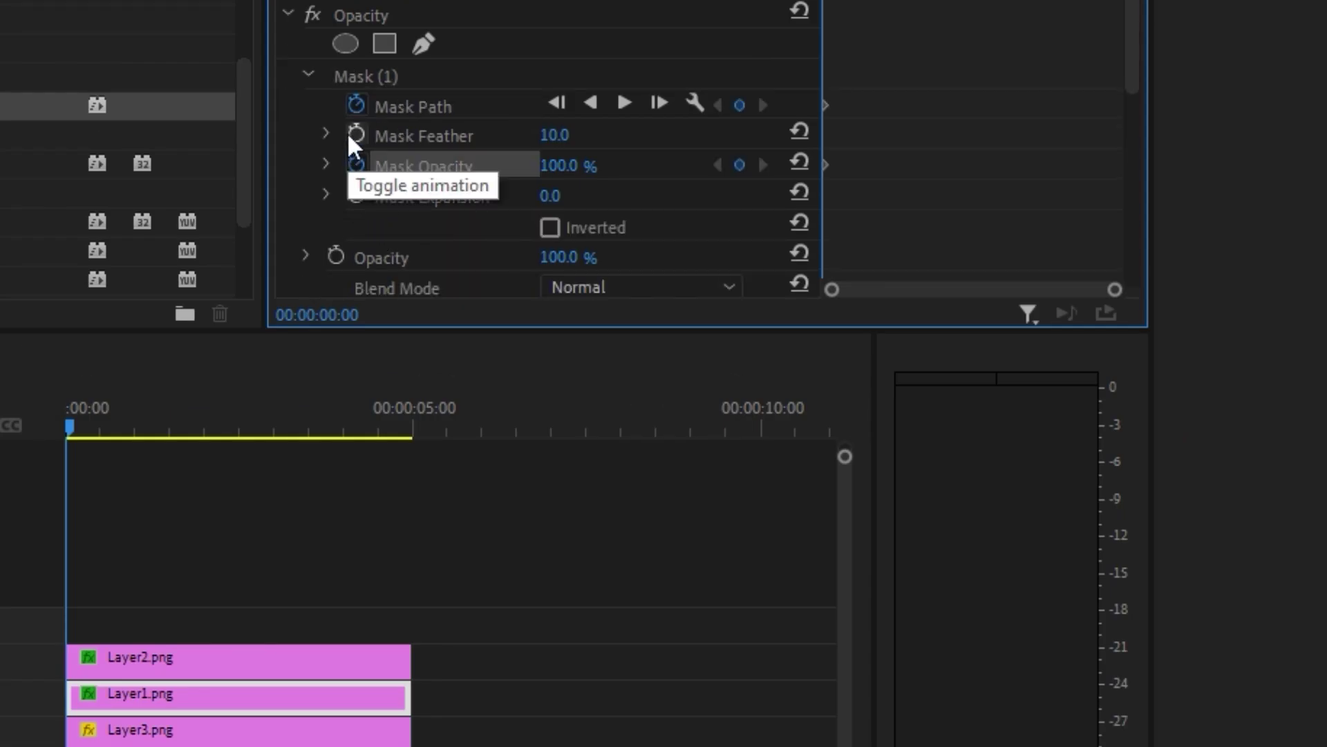
left_click(337, 256)
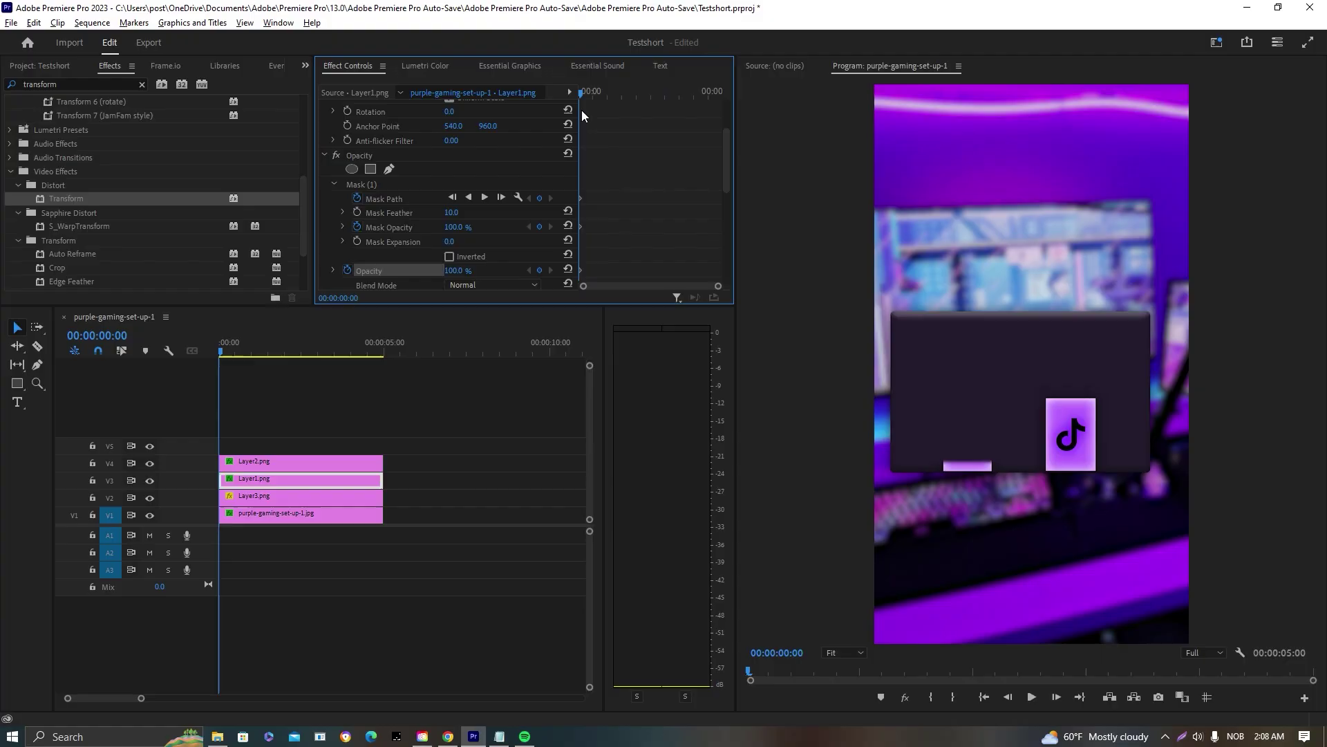
At 00:00:00:19, raise the mask to cover the whole Instagram bar, then preview the growth animation and save the project.
mouse_move(580, 94)
left_mouse_down()
mouse_move(622, 93)
mouse_move(603, 97)
left_mouse_up()
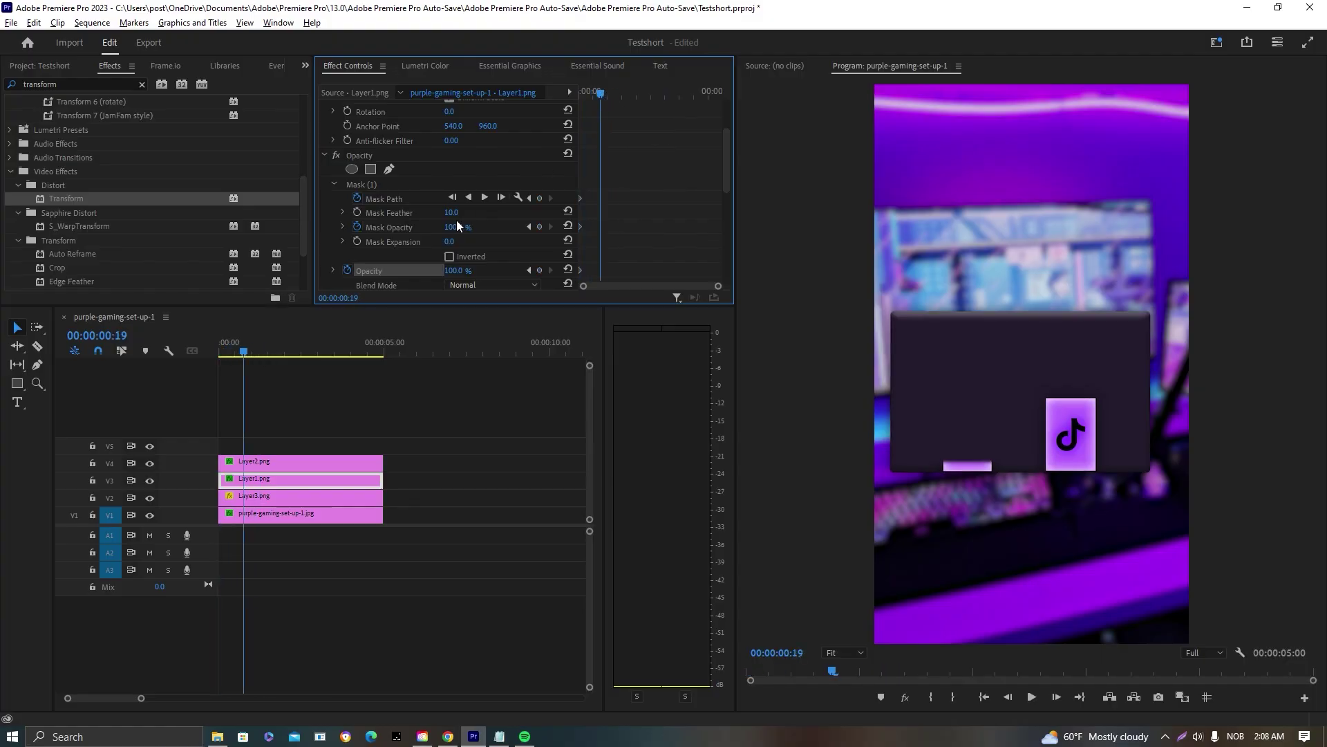
left_click(362, 184)
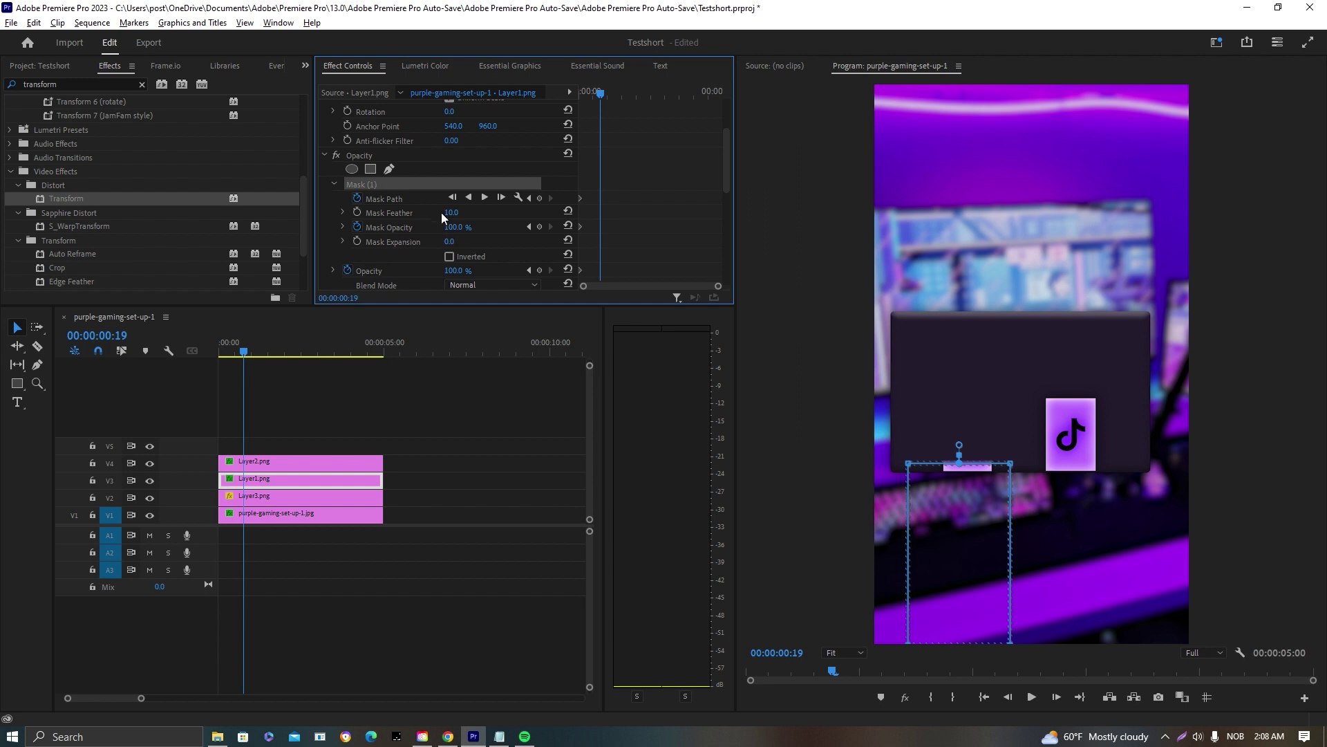
left_click_drag(981, 470, 979, 347)
left_click_drag(243, 351, 152, 355)
key("space")
key("ctrl+s")
key("space")
key("space")
key("Home")
Keyframe the Instagram bar clip's opacity at 0% on the first frame and 30% on the next.
scroll(544, 242, "down", 1)
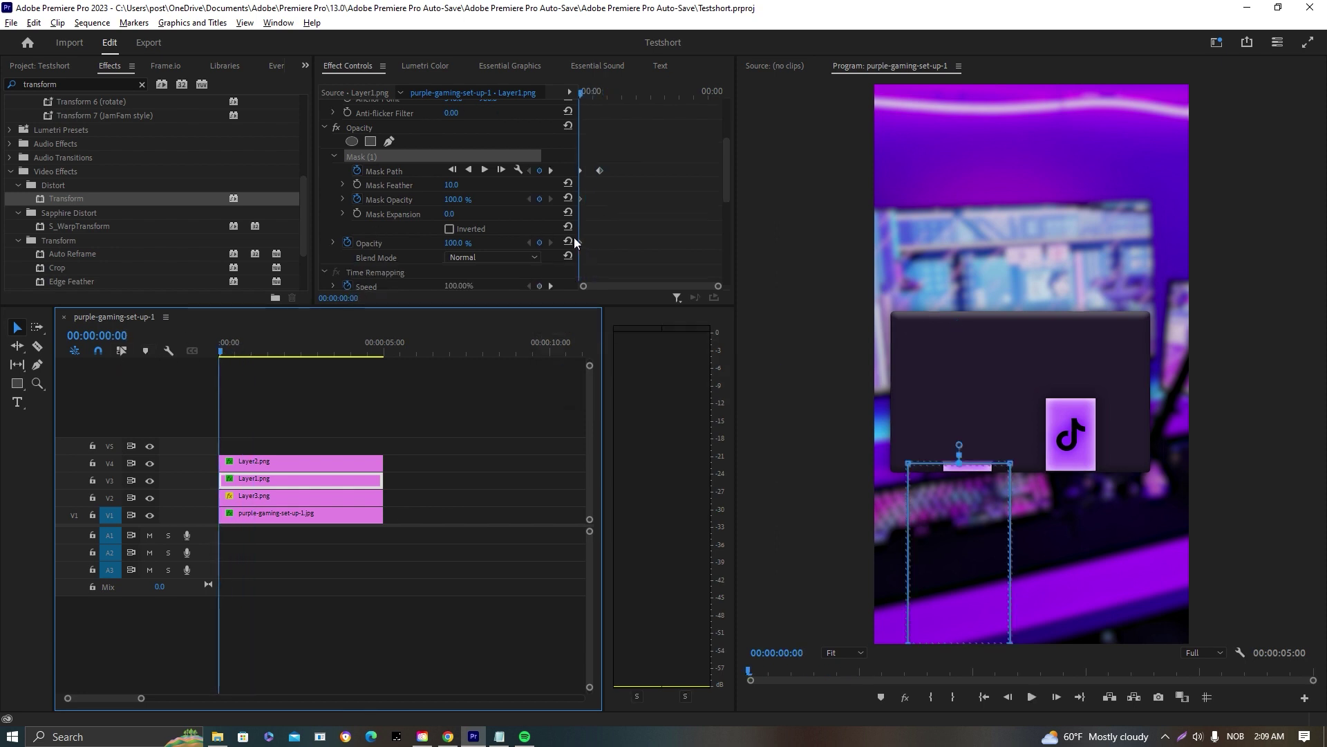
left_click(451, 243)
type("0")
key("Return")
key("Right")
left_click(453, 243)
type("30")
key("Return")
key("Right")
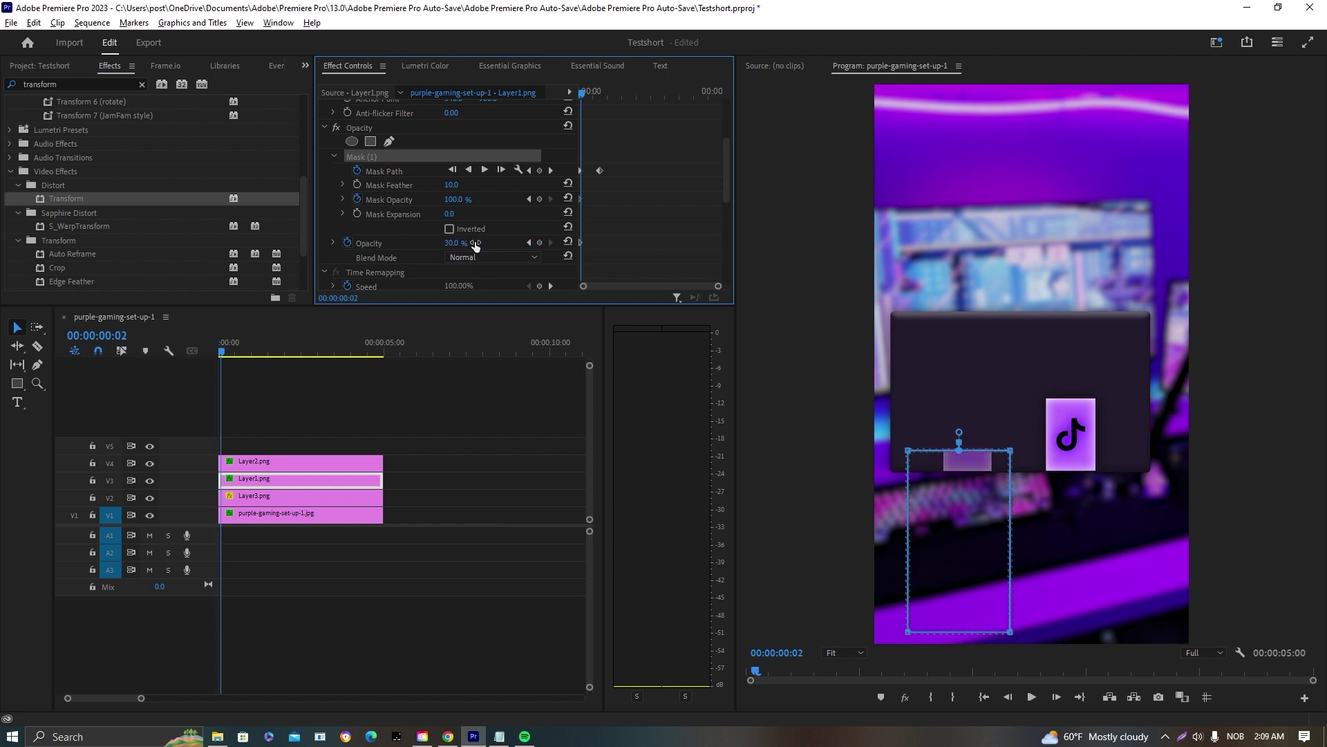
Bring the Instagram bar clip's opacity to 100% a few frames in, save the project and play back the fade.
key("Right")
left_click(459, 242)
type("100")
key("Return")
key("Home")
left_click(474, 390)
key("ctrl+s")
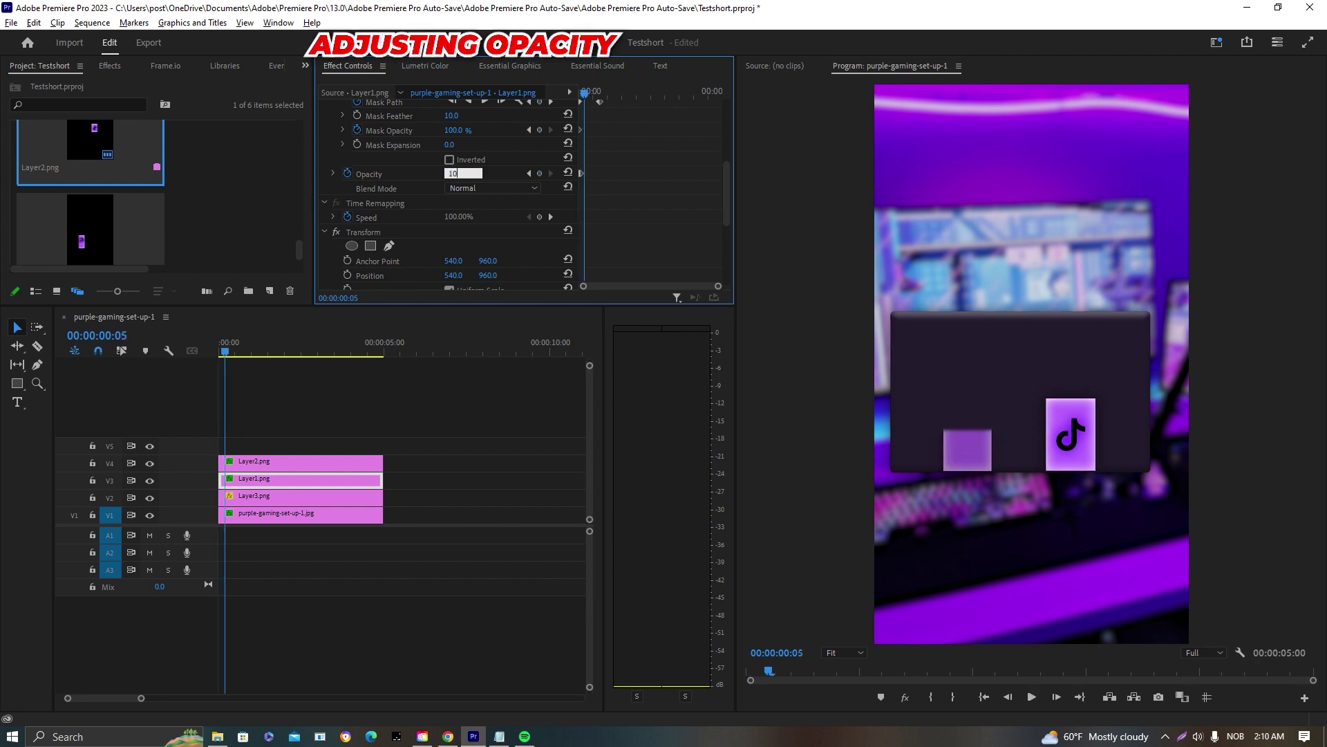
left_click(406, 402)
key("space")
Add a rectangular opacity mask to Layer2.png and lower it to the base of the TikTok bar.
left_click(304, 461)
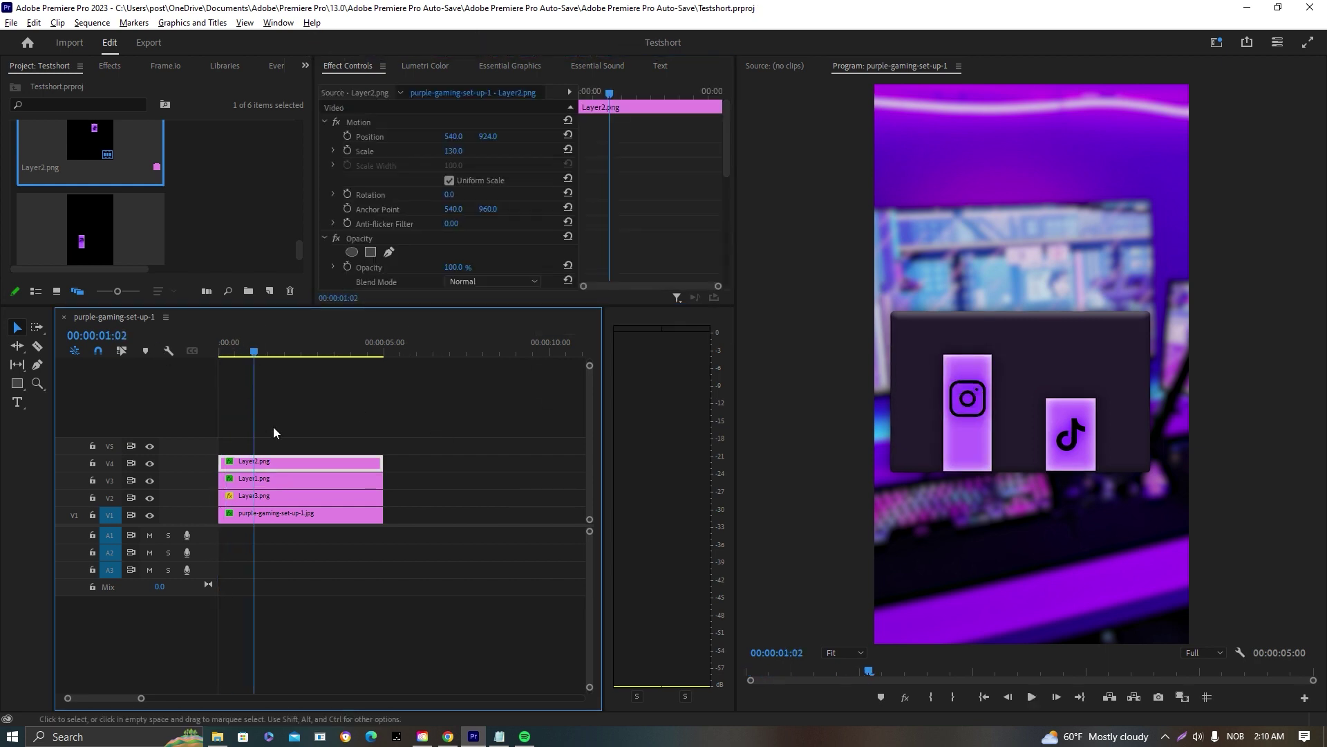
left_click(150, 463)
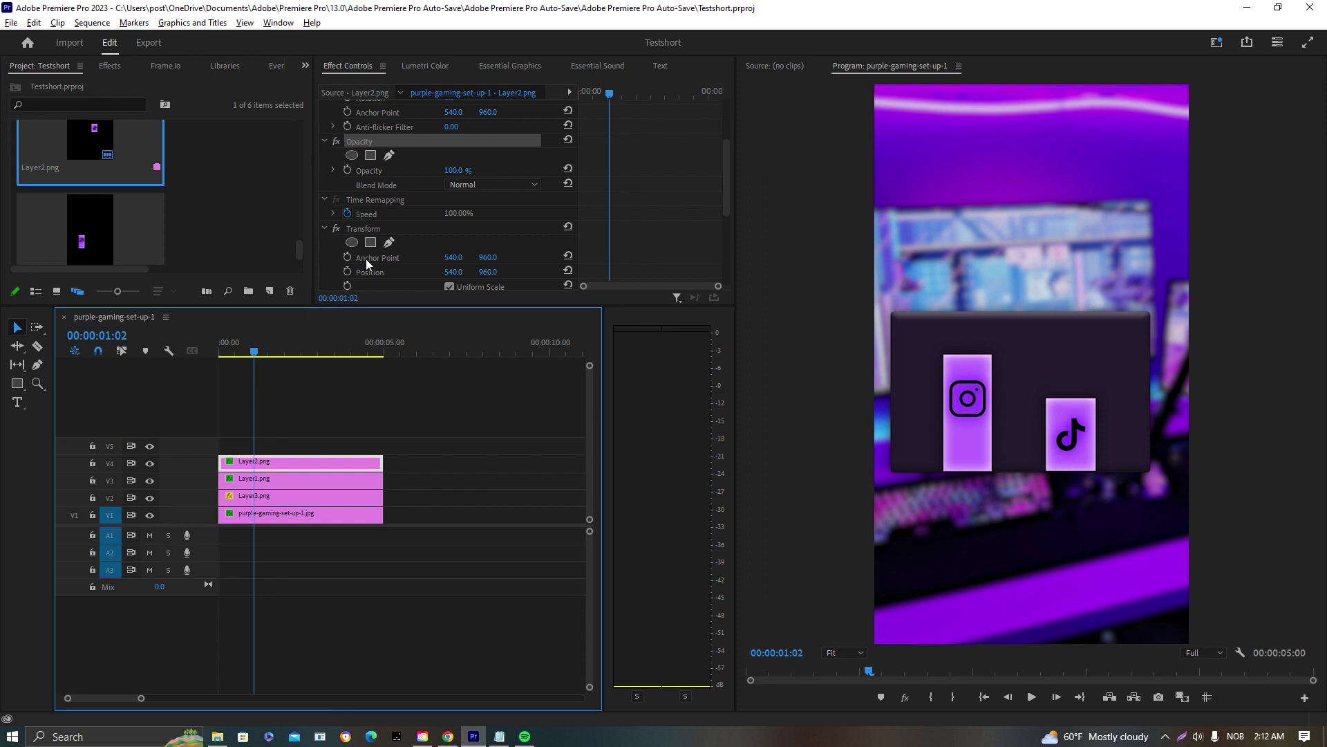
scroll(373, 256, "down", 1)
left_click(371, 140)
left_click_drag(1020, 425, 1070, 614)
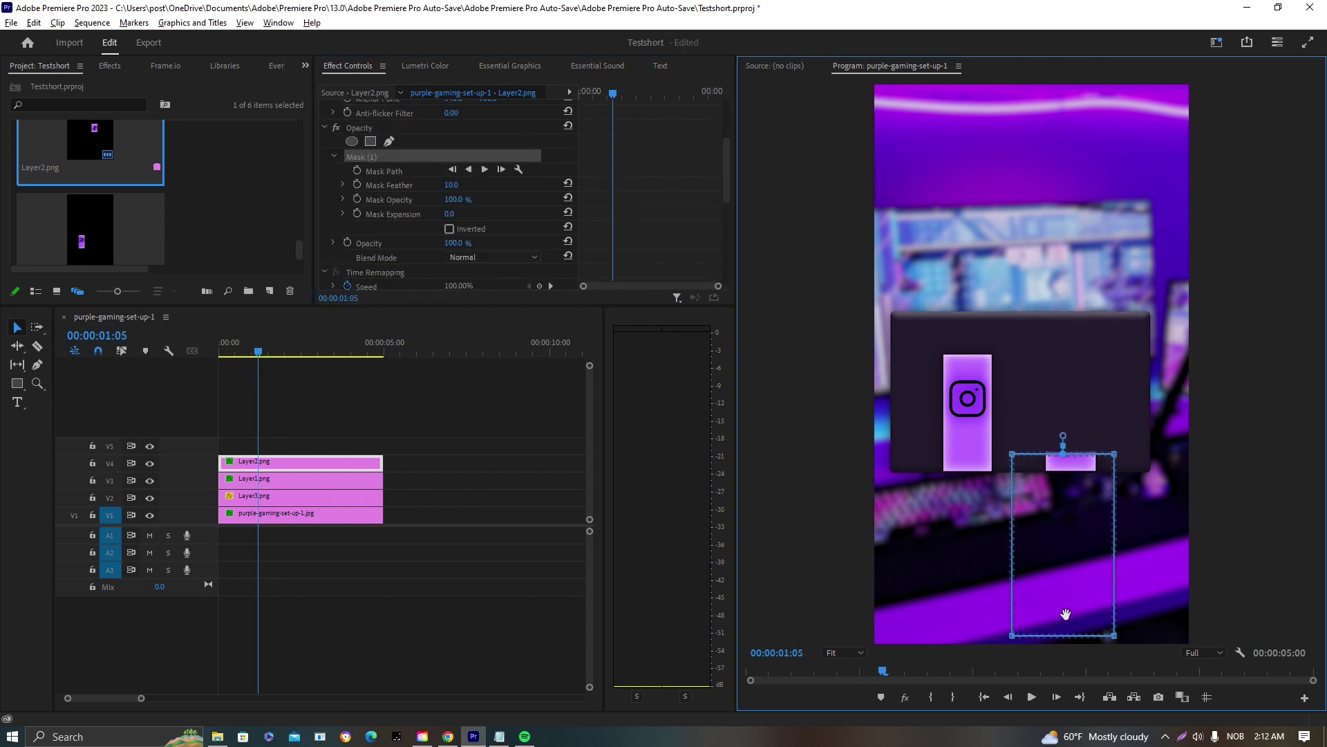
Turn on keyframing at 00:00:01:05 for Layer2.png's Mask Path, Mask Feather, Mask Opacity, Mask Expansion and Opacity.
left_click(357, 171)
left_click(357, 184)
left_click(357, 199)
left_click(357, 213)
left_click(348, 243)
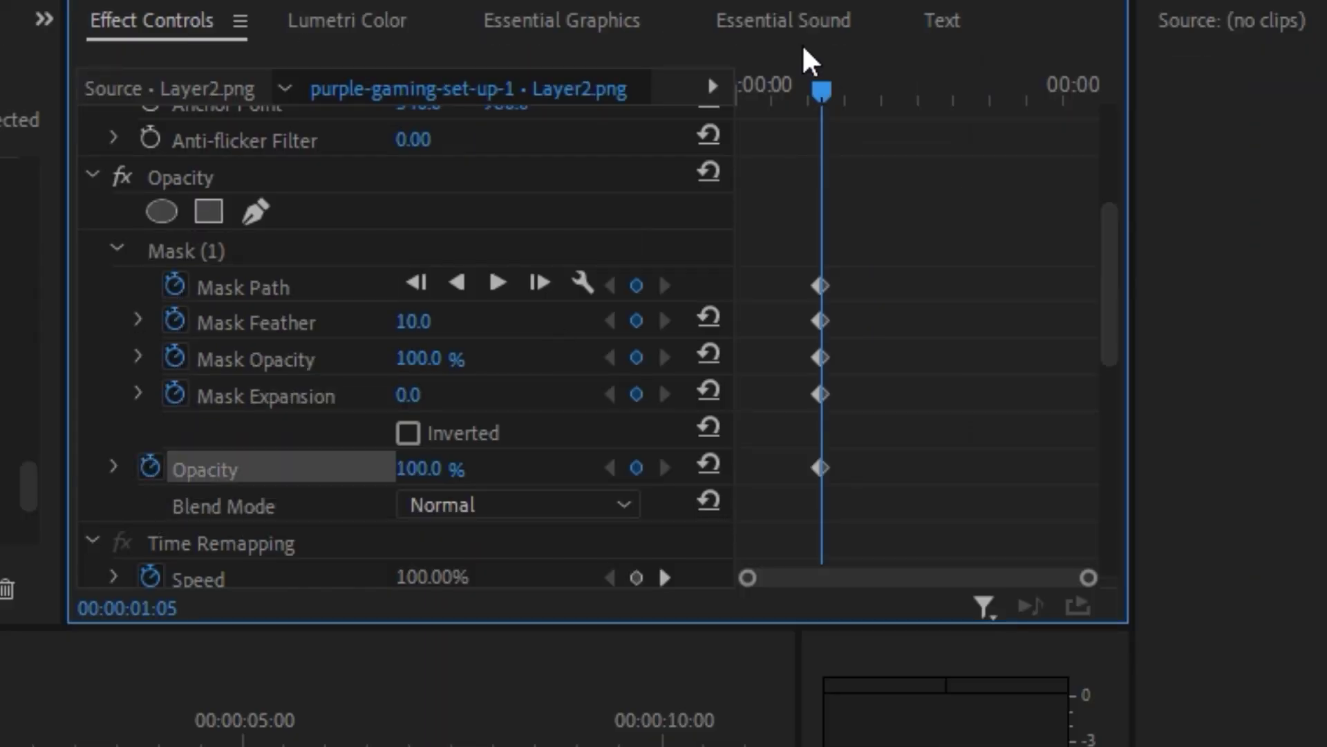
At 00:00:02:09, raise the mask to cover the whole TikTok bar.
left_click_drag(821, 88, 920, 85)
left_click_drag(652, 96, 649, 95)
left_click(484, 156)
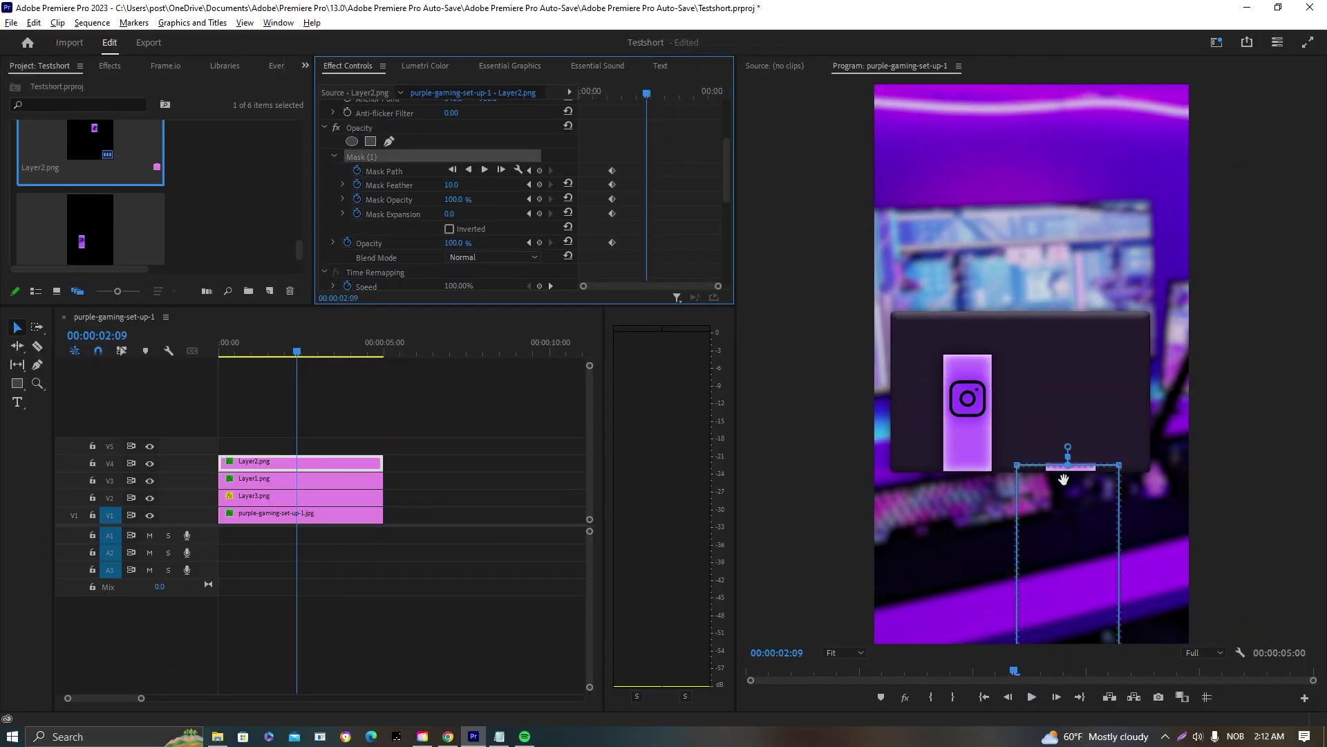
left_click_drag(1067, 477, 1072, 368)
Play back the TikTok bar's growth animation from the start and save the project.
left_click_drag(646, 94, 587, 106)
scroll(374, 238, "down", 1)
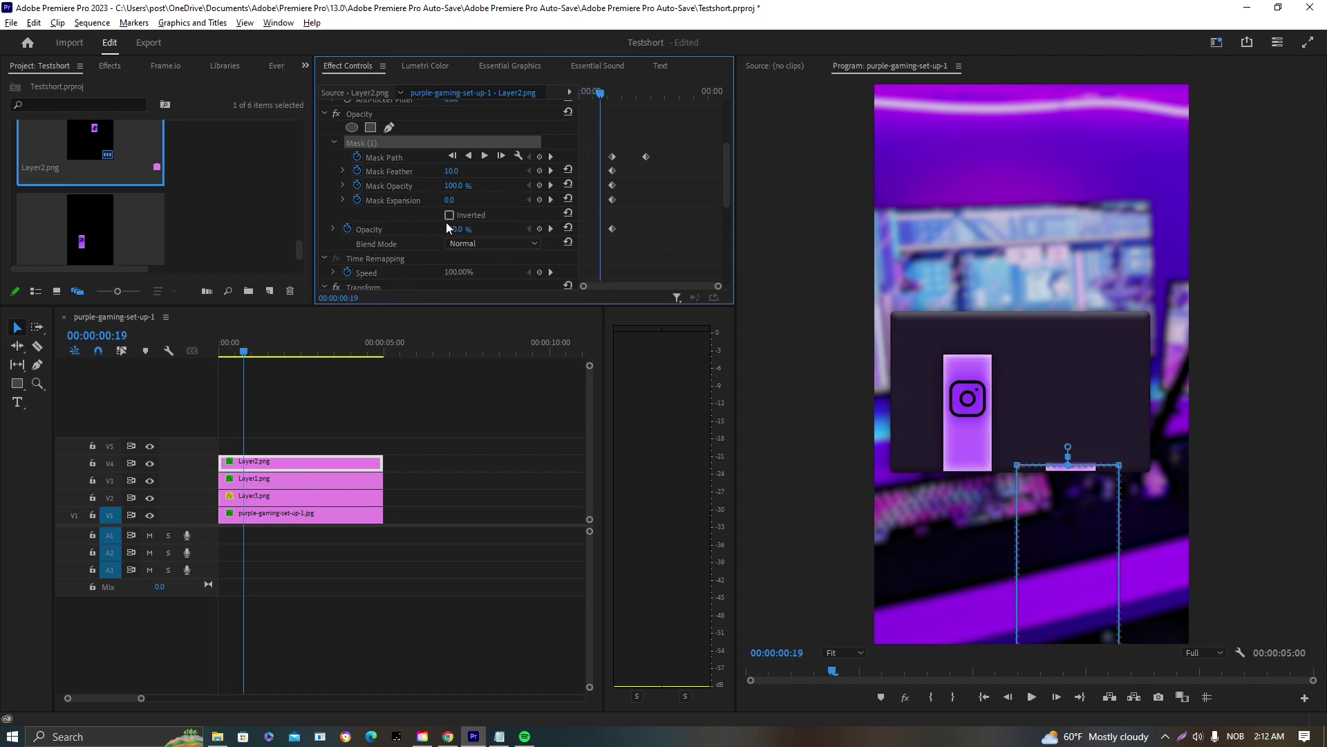
mouse_move(603, 95)
left_mouse_down()
mouse_move(619, 94)
mouse_move(579, 93)
left_mouse_up()
left_click(470, 446)
key("space")
key("ctrl+s")
left_click(218, 352)
key("space")
key("space")
Keyframe the TikTok bar clip's opacity to rise from 0% to 50% at 00:00:01:10, checking the timing in playback.
left_click(280, 480)
left_click(307, 462)
left_click(611, 243)
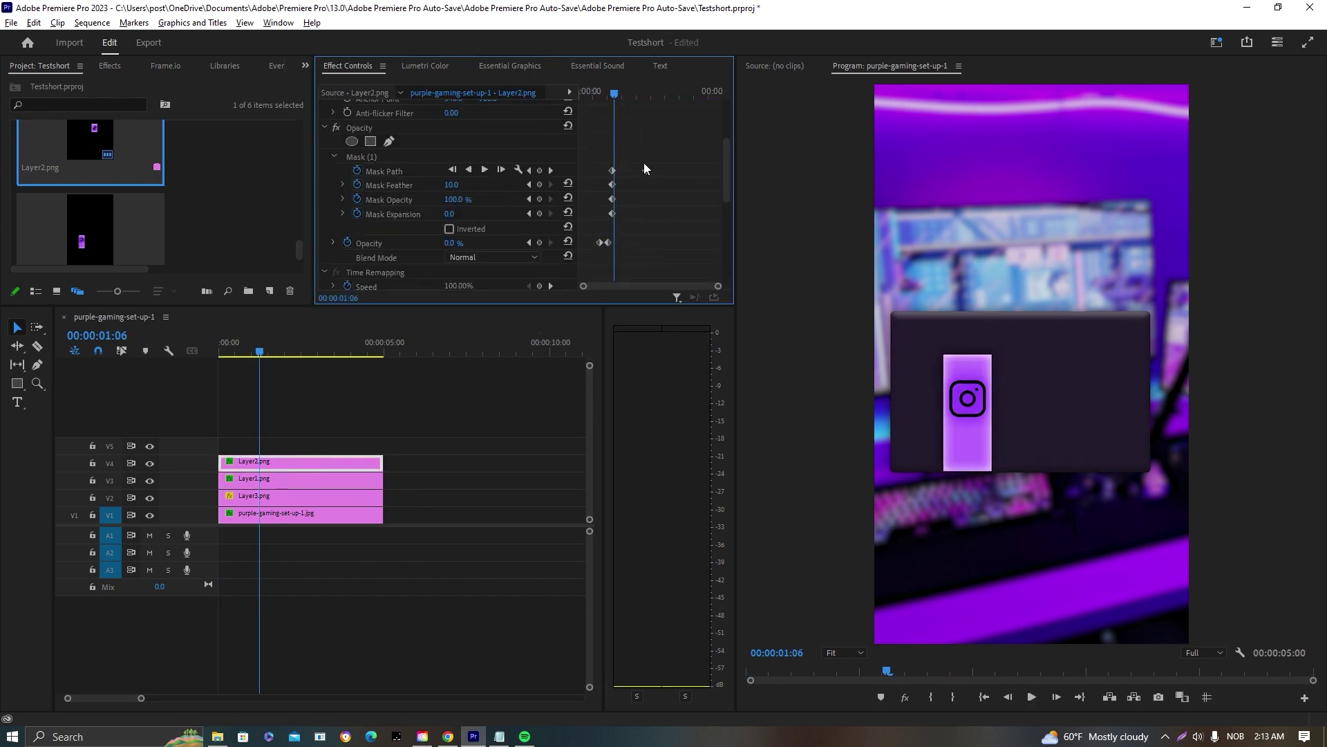
left_click_drag(614, 93, 580, 93)
key("space")
key("space")
key("Return")
left_click(606, 94)
key("space")
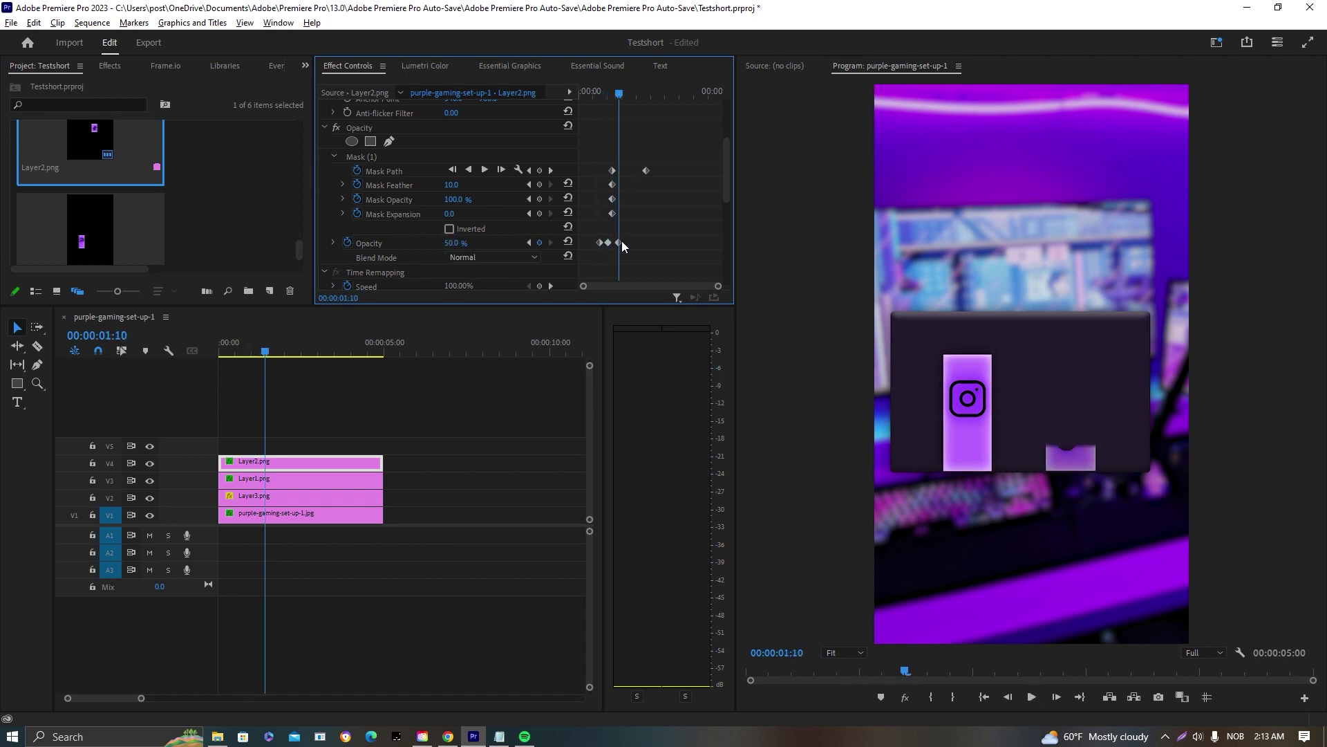
key("space")
Retime the TikTok bar's last opacity keyframes, apply Ease In to the animation keyframes and play back the sequence.
left_click(620, 242)
left_click_drag(614, 243, 619, 243)
left_click(616, 91)
key("space")
key("space")
left_click(409, 396)
key("Home")
key("space")
left_click(323, 459)
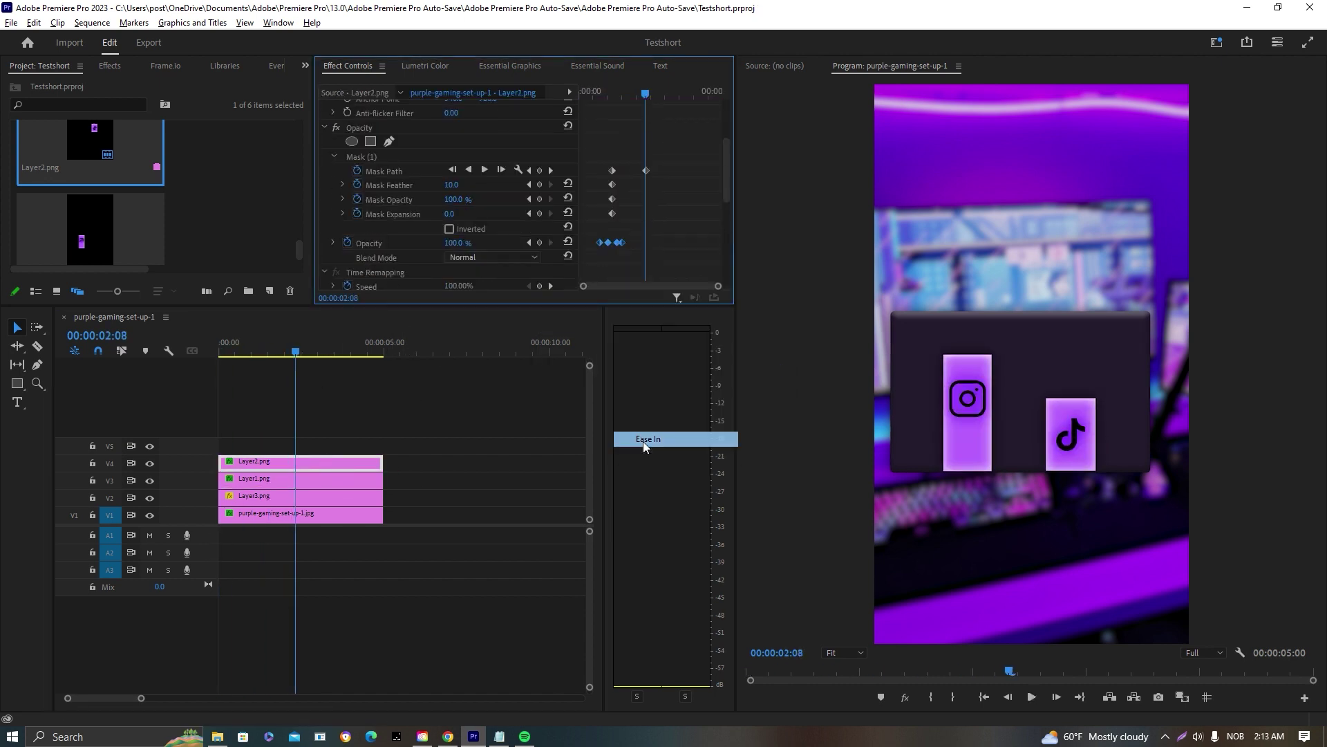
key("Home")
key("space")
Add the text "21" on the dark panel and set its font to Montserrat Black Italic.
key("t")
left_click(965, 436)
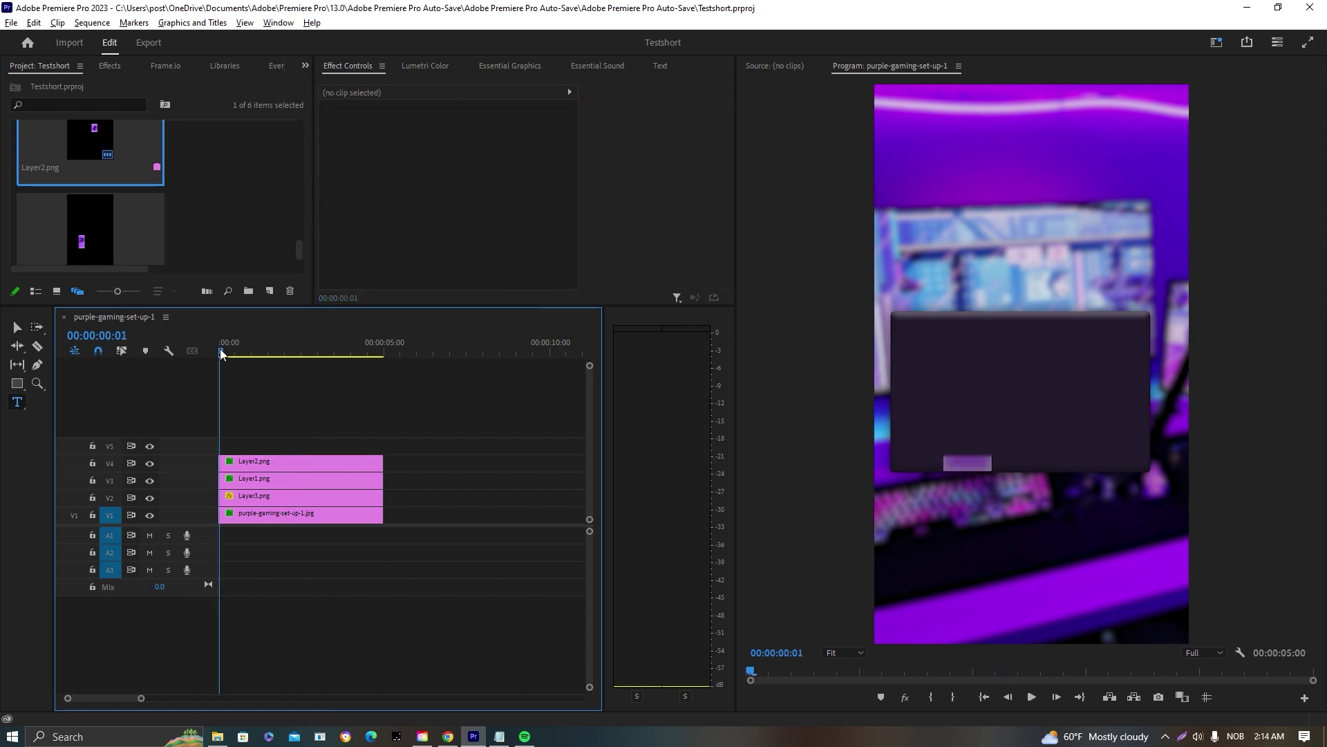
type("21")
left_click(510, 65)
left_click(384, 234)
scroll(568, 221, "down", 5)
left_click(372, 222)
left_click(377, 269)
type("black")
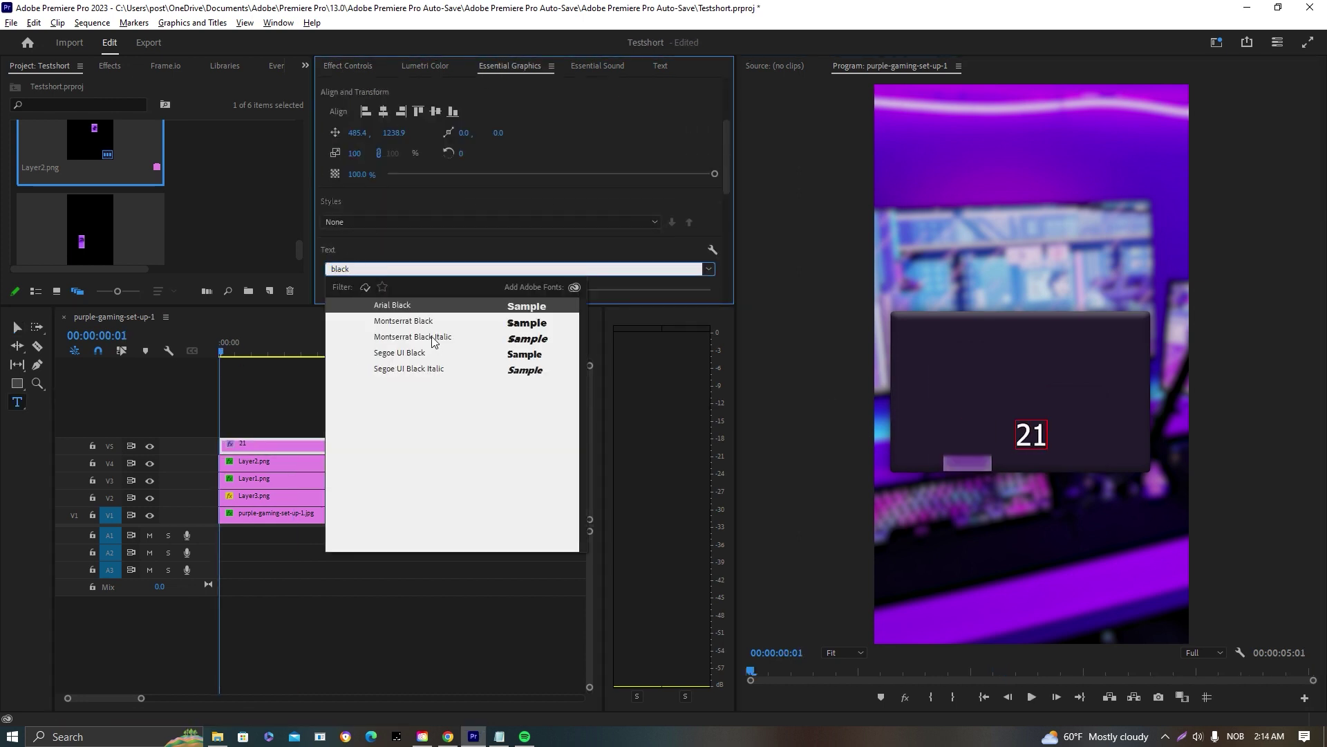
left_click(433, 339)
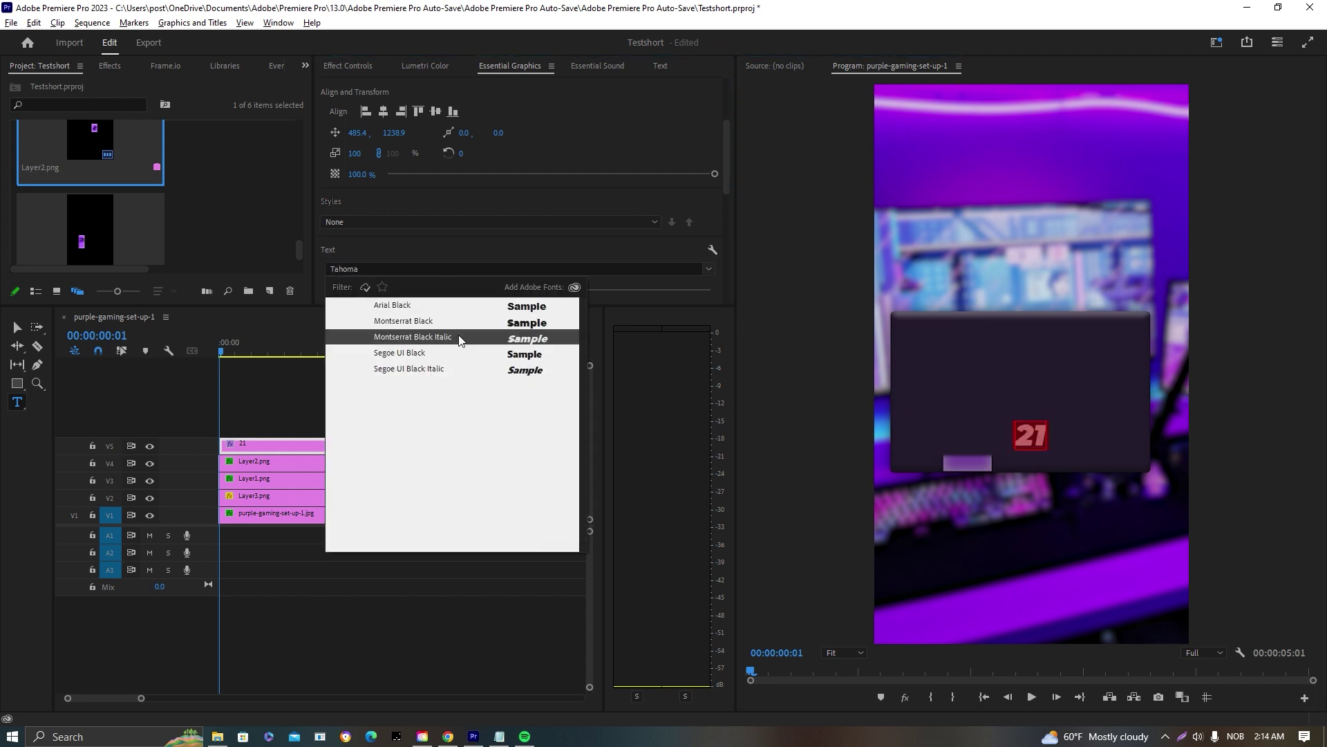
key("Escape")
Change the text to "91%", scale it to 93 and place it centred above the Instagram bar's base.
left_click_drag(1033, 436, 993, 434)
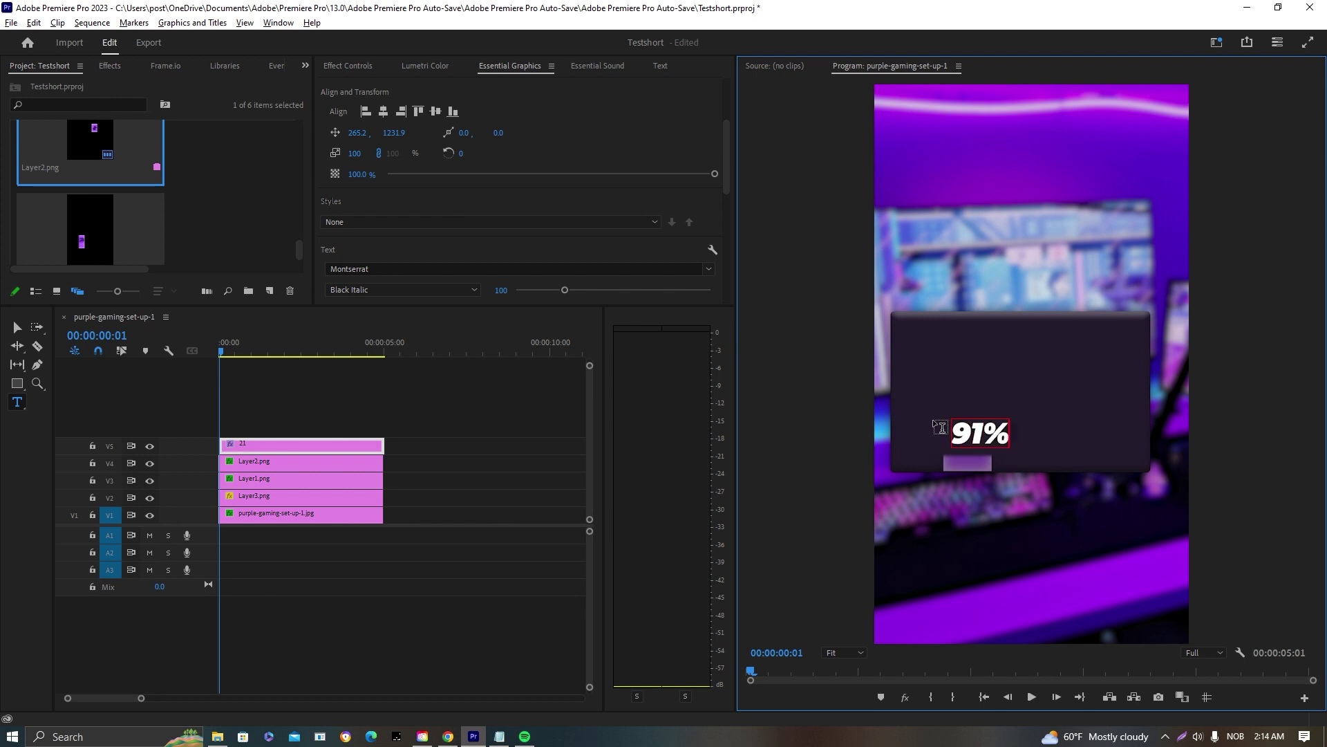
left_click(17, 327)
left_click(1008, 446)
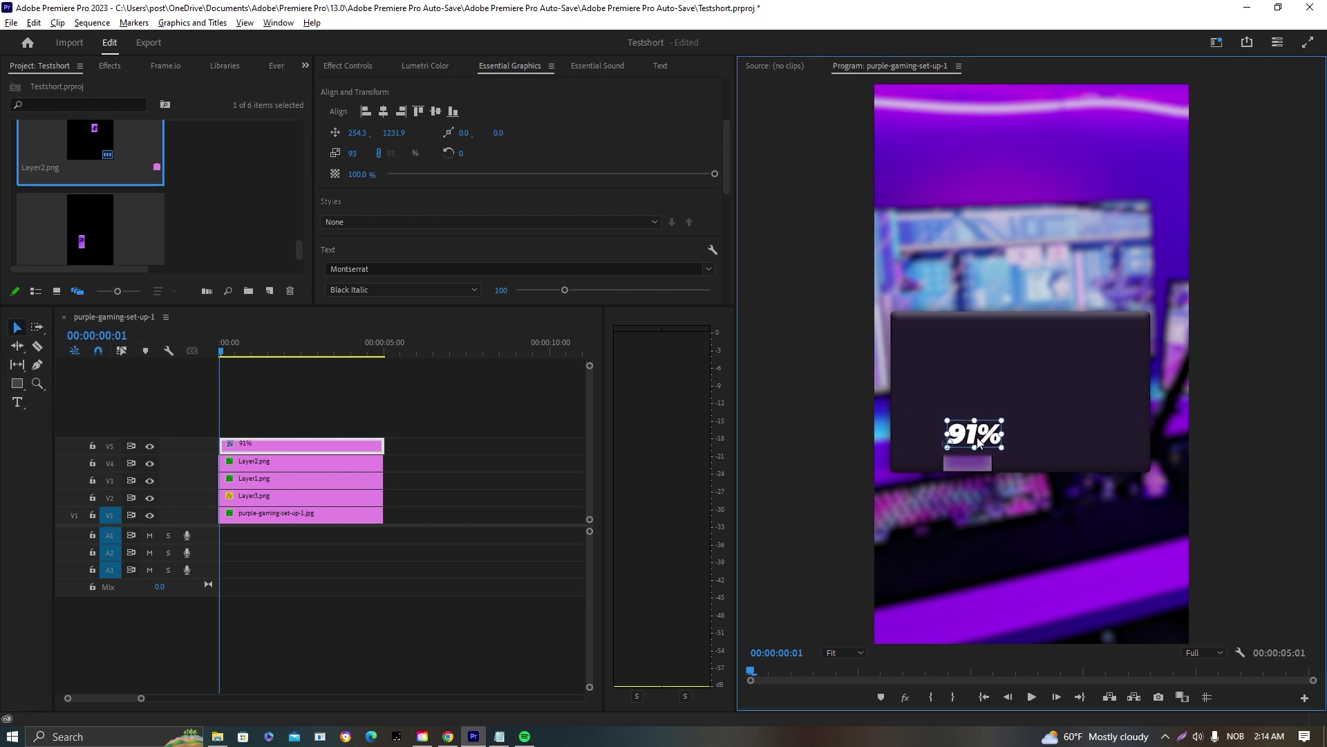
left_click_drag(976, 443, 970, 442)
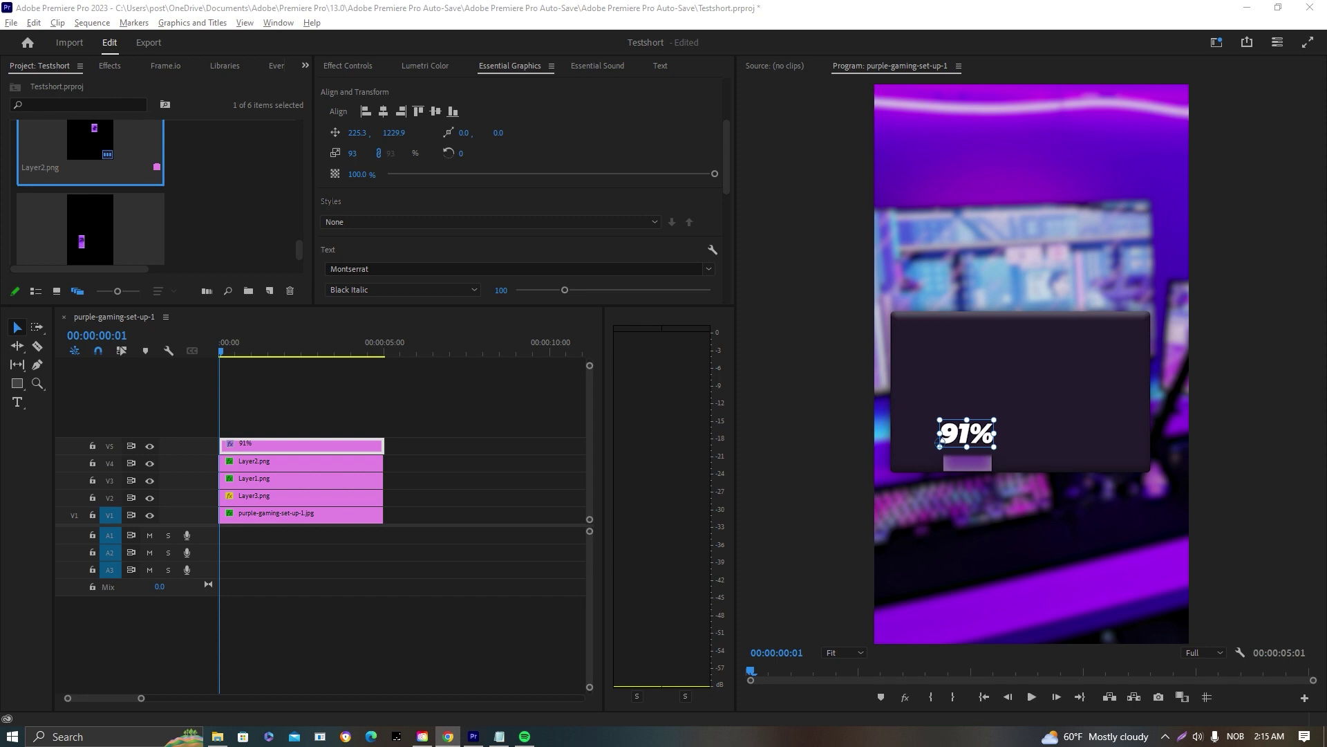
Align the 91% text clip with the start of the sequence.
left_click(201, 352)
left_click_drag(253, 446, 240, 450)
left_click(218, 351)
Keyframe the 91% text clip's opacity at 50% on frame 1 and 100% on frame 2.
left_click(248, 443)
scroll(366, 239, "down", 5)
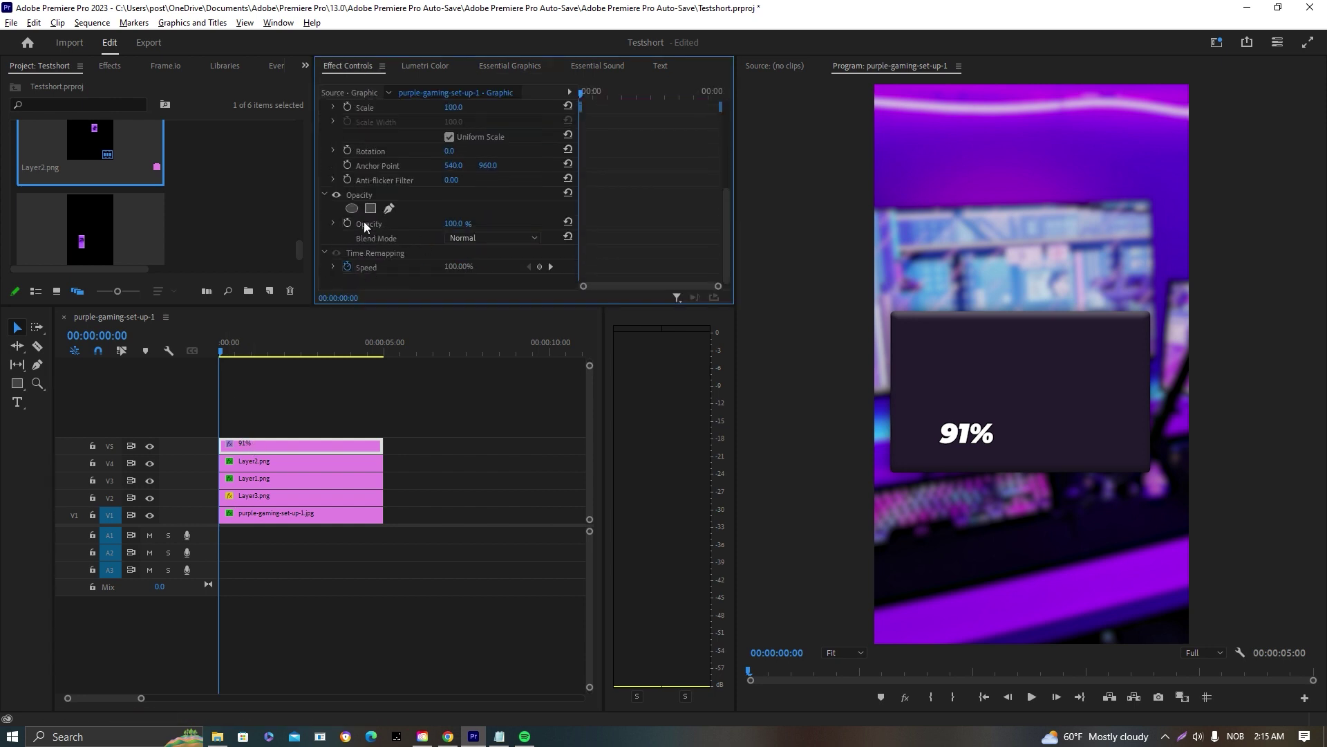
left_click(582, 97)
type("50")
key("Return")
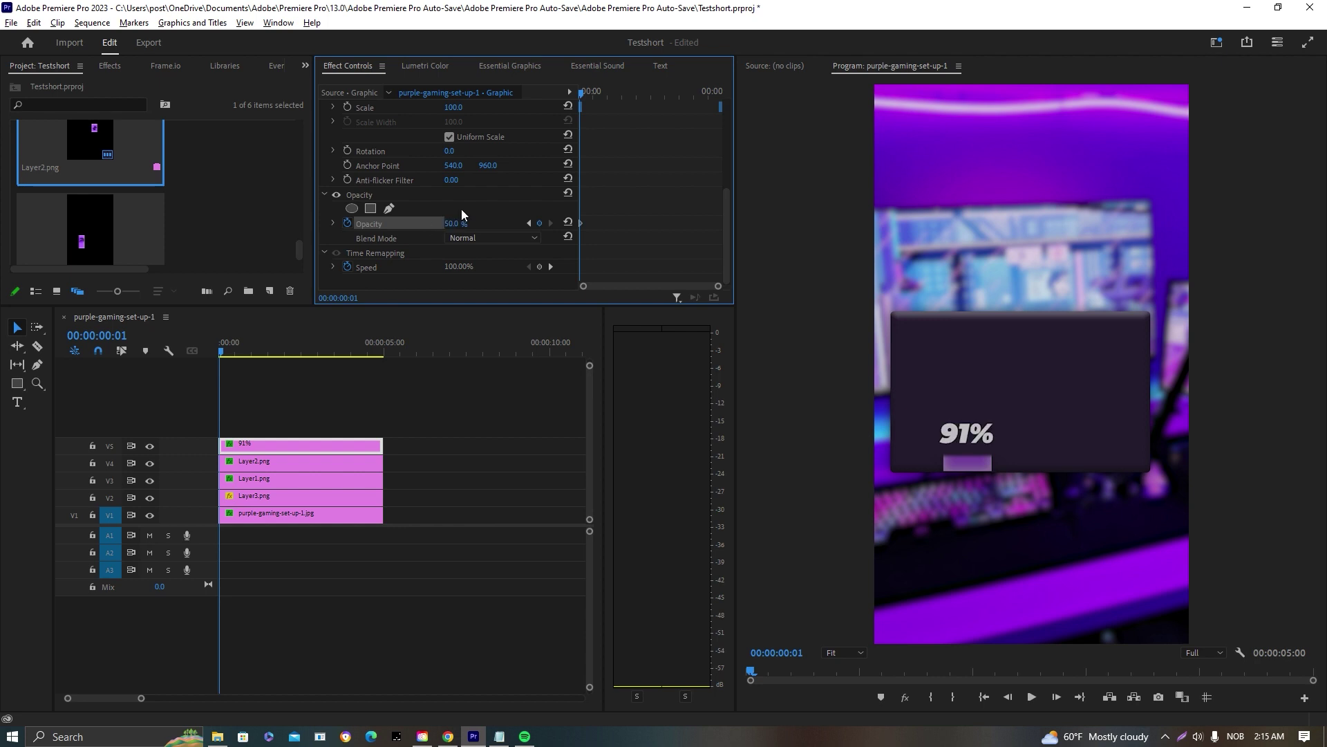
key("Right")
left_click_drag(456, 223, 498, 223)
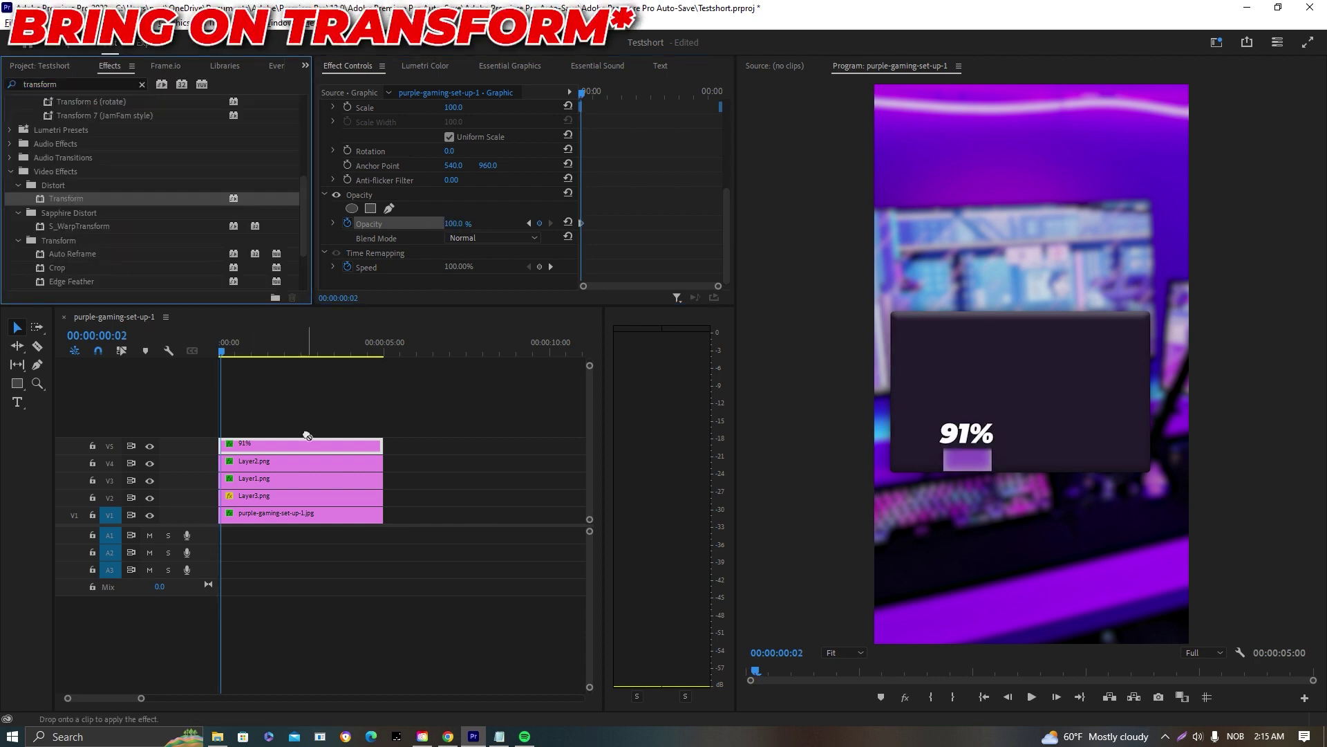
Apply the Transform effect to the 91% text clip, with Use Composition's Shutter Angle off and a shutter angle of 360.
left_click_drag(66, 198, 388, 215)
scroll(350, 184, "down", 3)
left_click(449, 207)
left_click(456, 222)
type("360")
key("Return")
Turn on keyframing for the Transform effect's Anchor Point, Position and Scale on the 91% text clip.
scroll(442, 193, "up", 1)
left_click(347, 120)
left_click(347, 163)
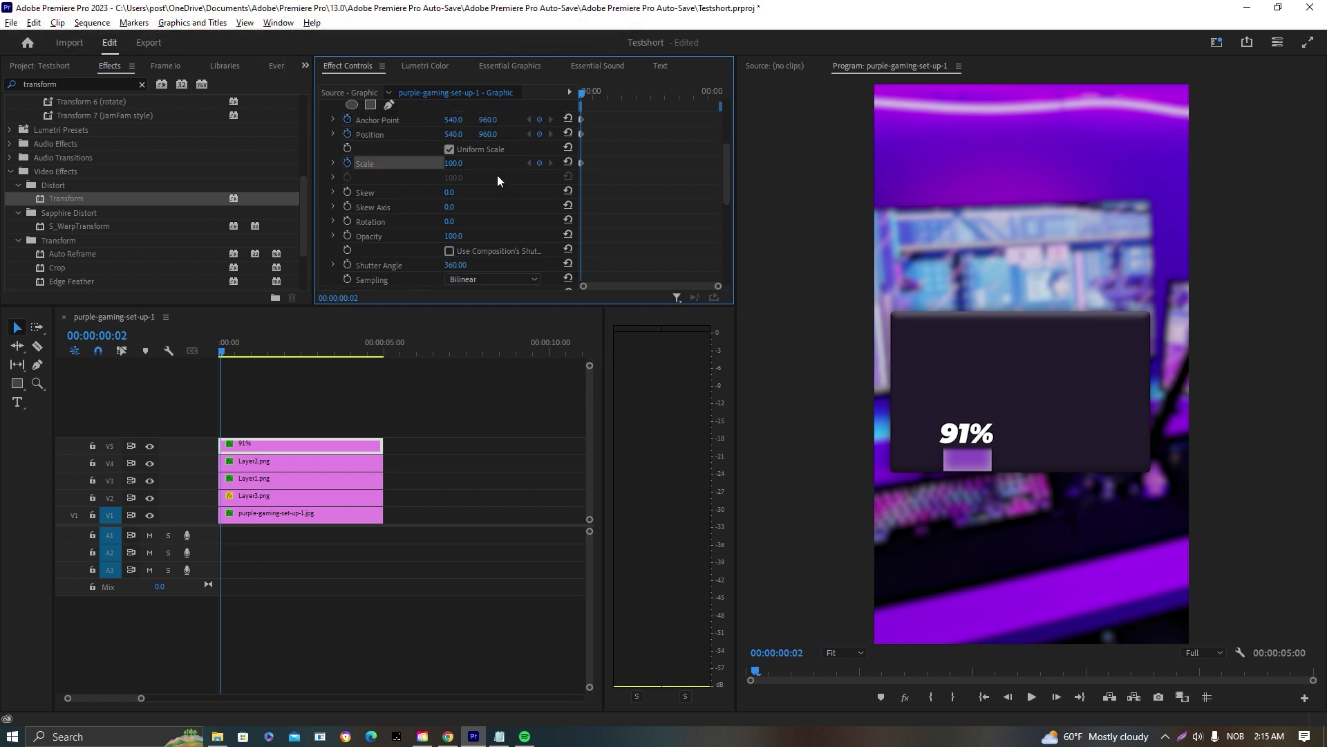
Keyframe the Transform anchor point's vertical value up to 1107 at frame 9, so the 91% text rises with the Instagram bar.
key("Right")
scroll(498, 172, "up", 1)
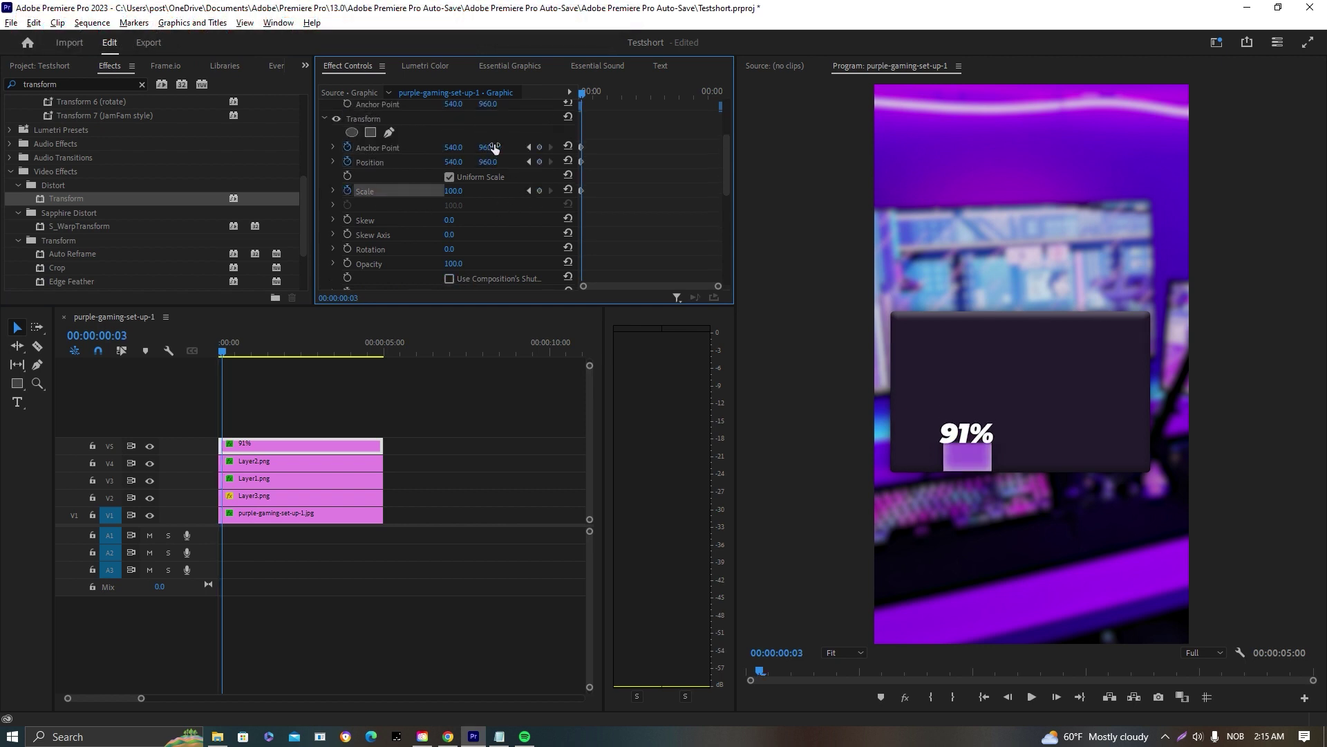
left_click(490, 147)
key("BackSpace")
left_click(587, 93)
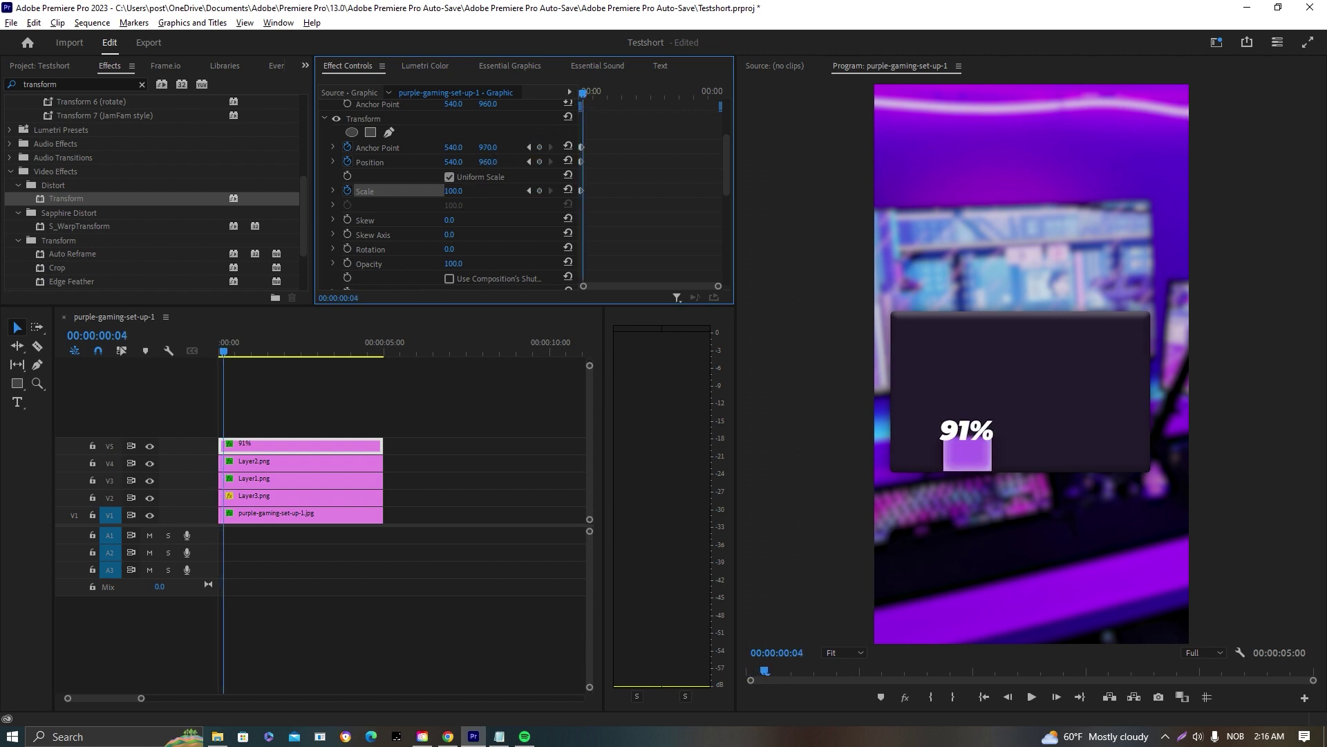
left_click_drag(494, 147, 514, 148)
left_click_drag(584, 93, 585, 93)
left_click_drag(492, 147, 506, 147)
left_click(588, 92)
left_click_drag(590, 97, 590, 94)
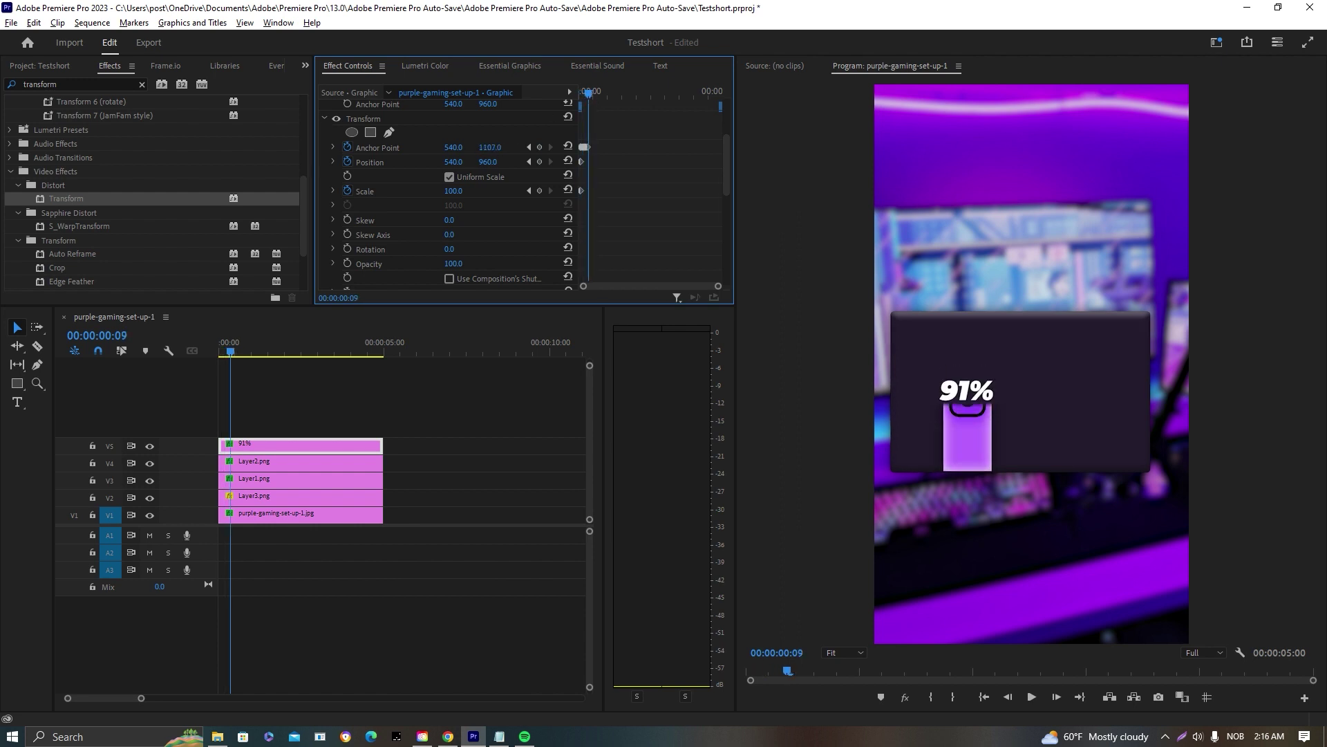
Continue keyframing the vertical anchor point until the 91% text sits above the full Instagram bar, then save and preview.
left_click_drag(490, 147, 526, 157)
left_click_drag(587, 94, 590, 94)
left_click_drag(488, 147, 501, 148)
left_click_drag(590, 94, 605, 93)
left_click_drag(490, 147, 513, 148)
left_click_drag(604, 93, 611, 93)
left_click_drag(487, 147, 505, 147)
left_click_drag(614, 94, 606, 94)
left_click(342, 369)
key("ctrl+s")
key("Home")
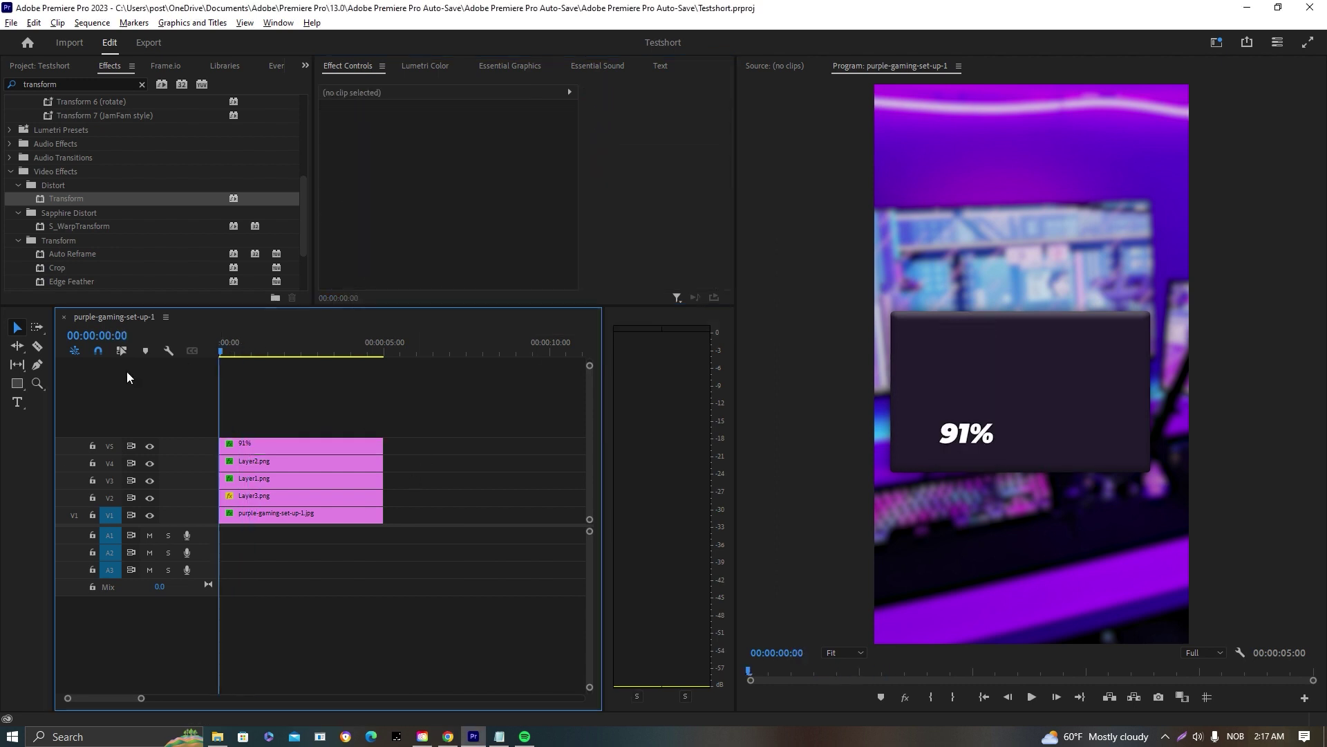
key("space")
key("space")
Try to duplicate the 91% text clip onto the track above and shift the copy towards the TikTok bar.
left_click(974, 340)
left_click(660, 66)
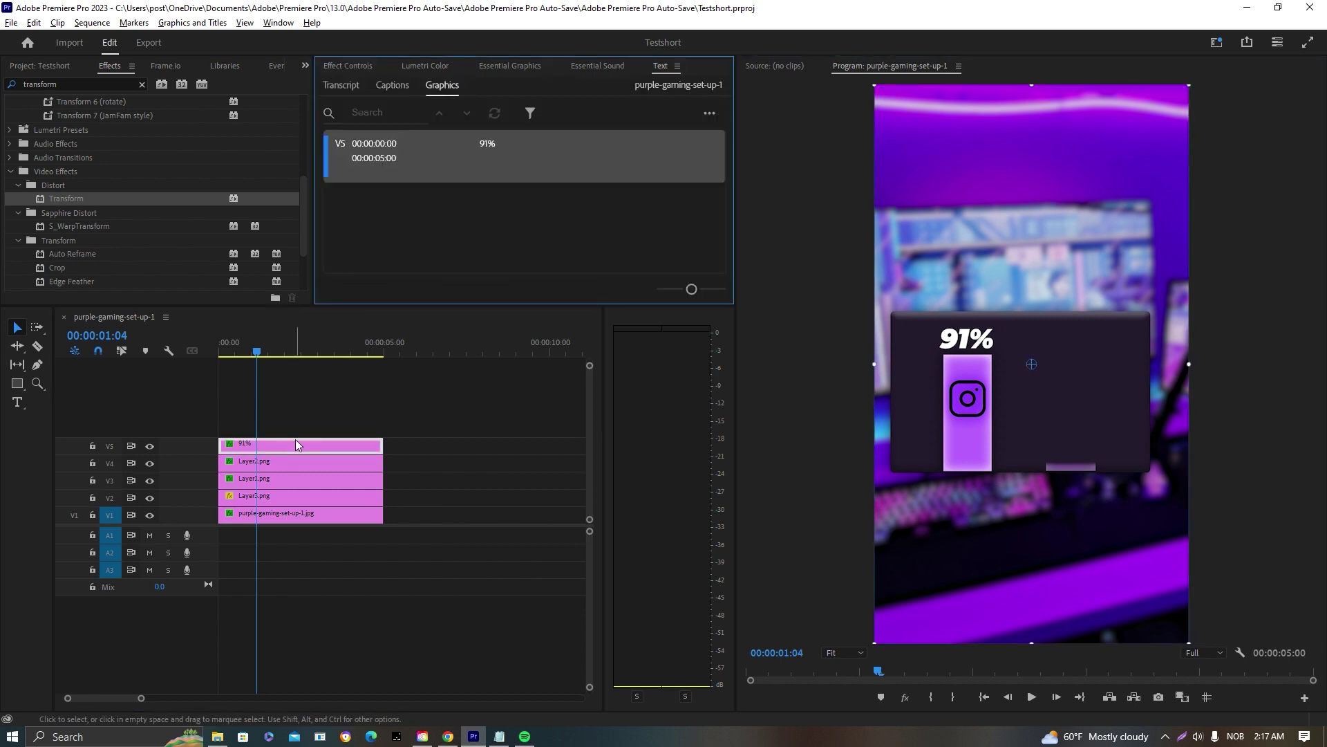
left_click(285, 446)
key("ctrl+c")
left_click_drag(257, 352, 430, 353)
key("ctrl+v")
left_click_drag(143, 697, 238, 698)
left_click_drag(332, 446, 253, 429)
left_click_drag(242, 352, 228, 371)
left_click(348, 65)
left_click_drag(458, 139, 691, 139)
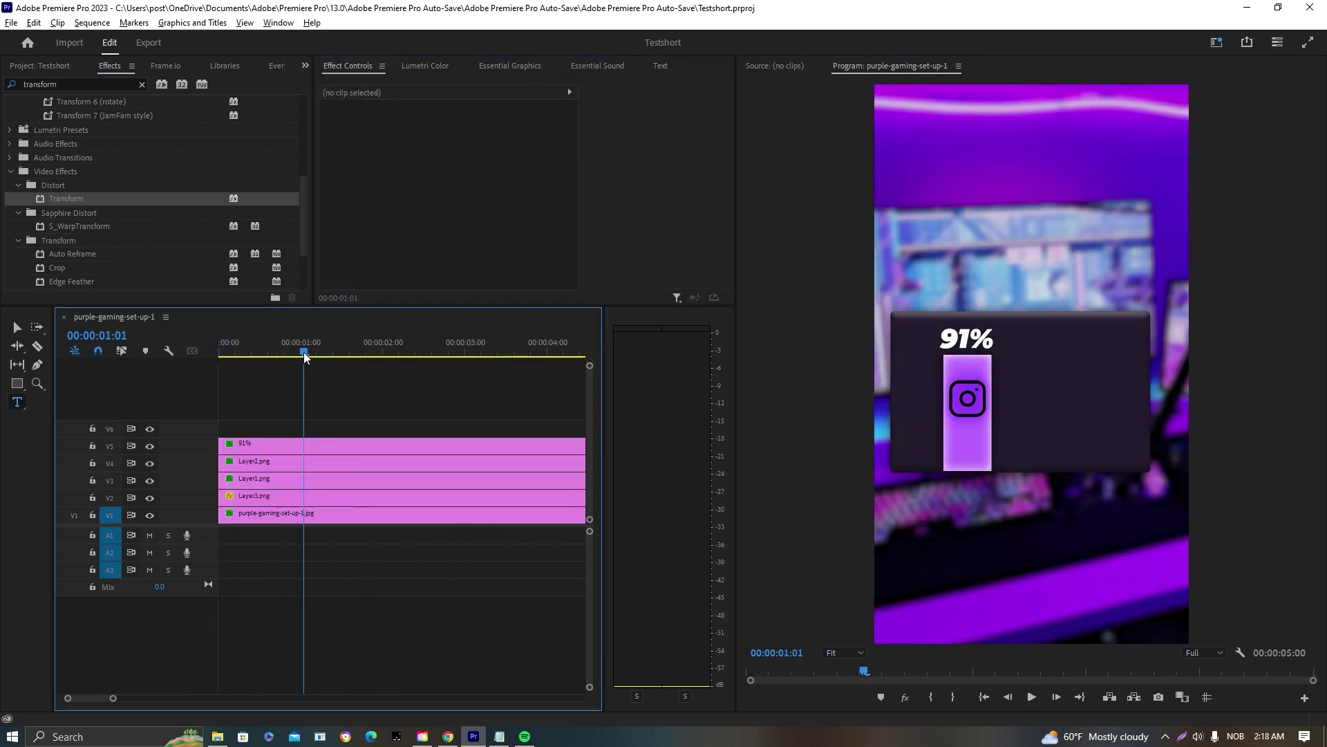
Add the text "21%" at 00:00:01:01 and place it near the TikTok bar's base.
left_click(1084, 453)
type("21%")
left_click(18, 326)
left_click_drag(1138, 420, 1111, 432)
left_click_drag(302, 344, 305, 343)
Apply the Transform effect to the 21% text, replacing the composition's shutter angle with a custom value of 36.
left_click_drag(66, 188, 345, 428)
scroll(390, 251, "down", 5)
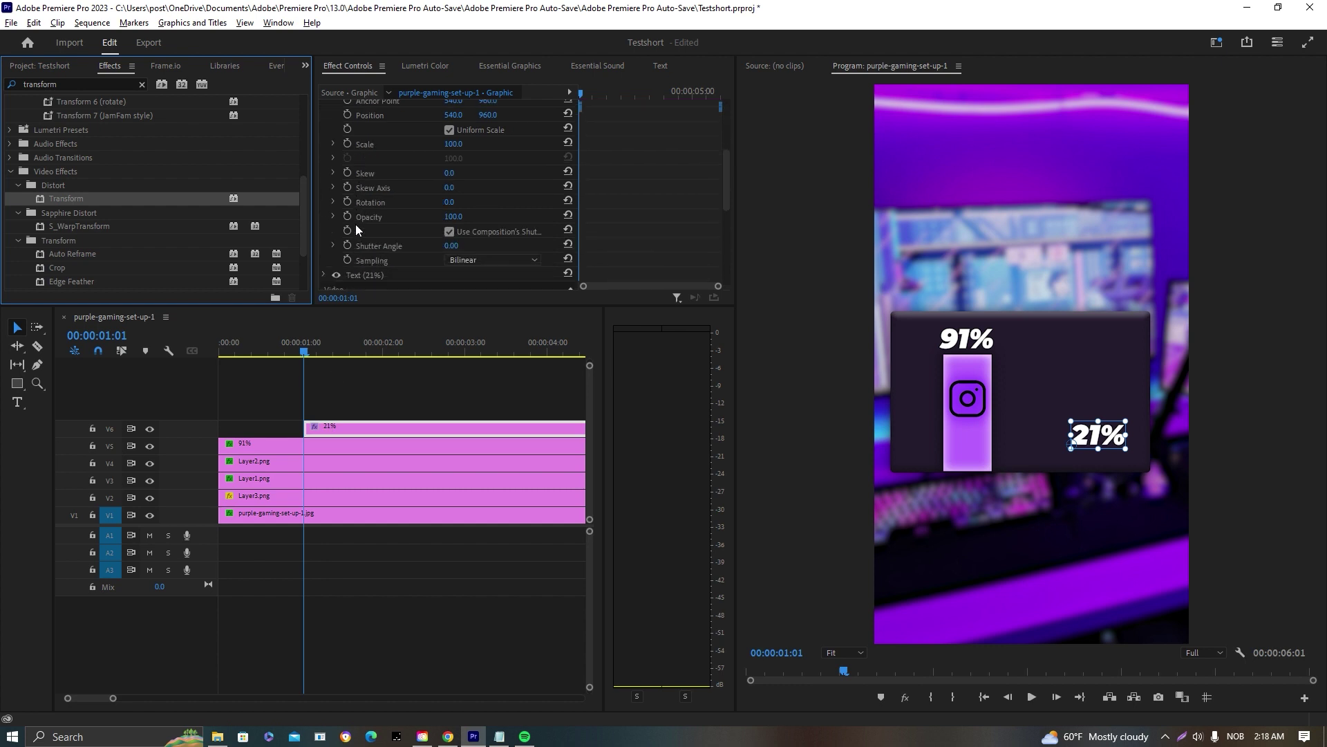
left_click(449, 232)
left_click(450, 245)
type("36")
Enable keyframing for the 21% text's Transform anchor point, position, scale and opacity at the clip's start.
scroll(341, 248, "up", 5)
left_click(347, 169)
left_click(347, 183)
left_click(347, 212)
scroll(349, 228, "down", 2)
Set the 21% text's Vector Motion horizontal position to 448 and lower the text onto the TikTok bar at 00:00:01:04.
left_click(314, 353)
scroll(401, 184, "up", 4)
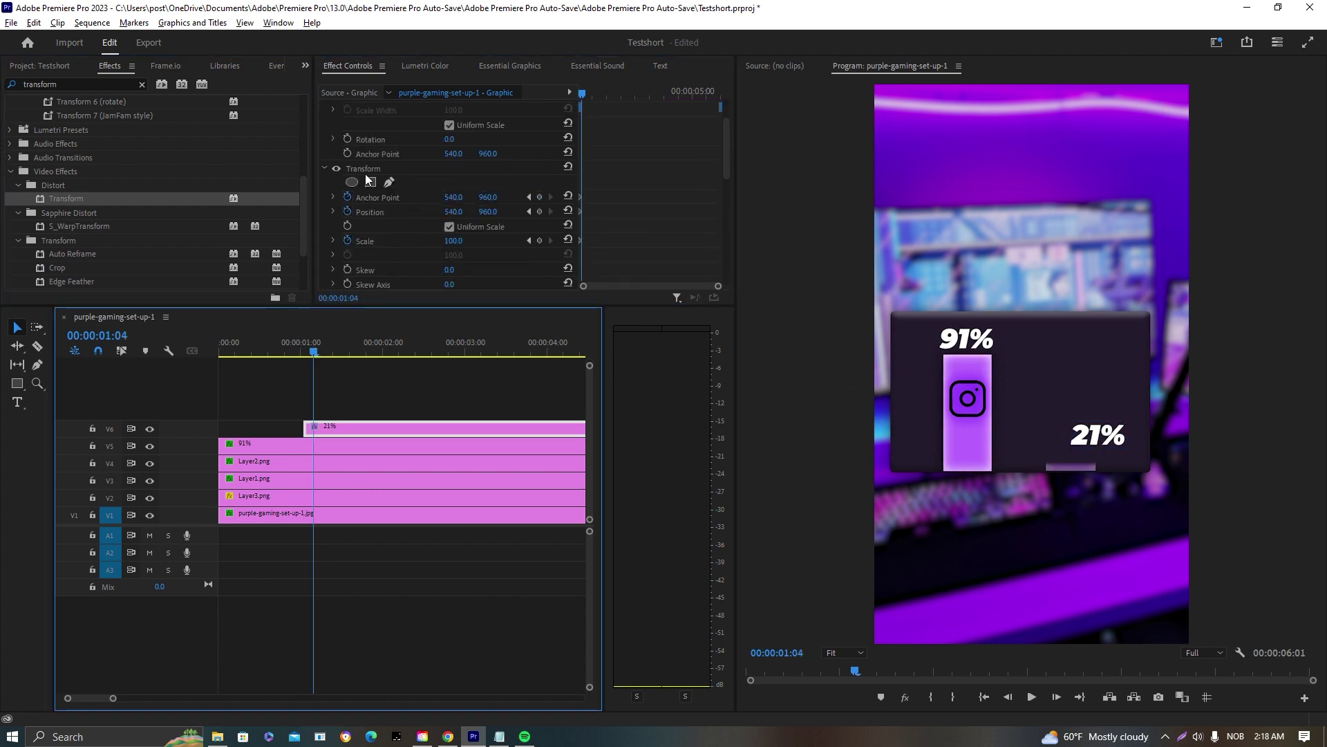
left_click_drag(454, 136, 394, 137)
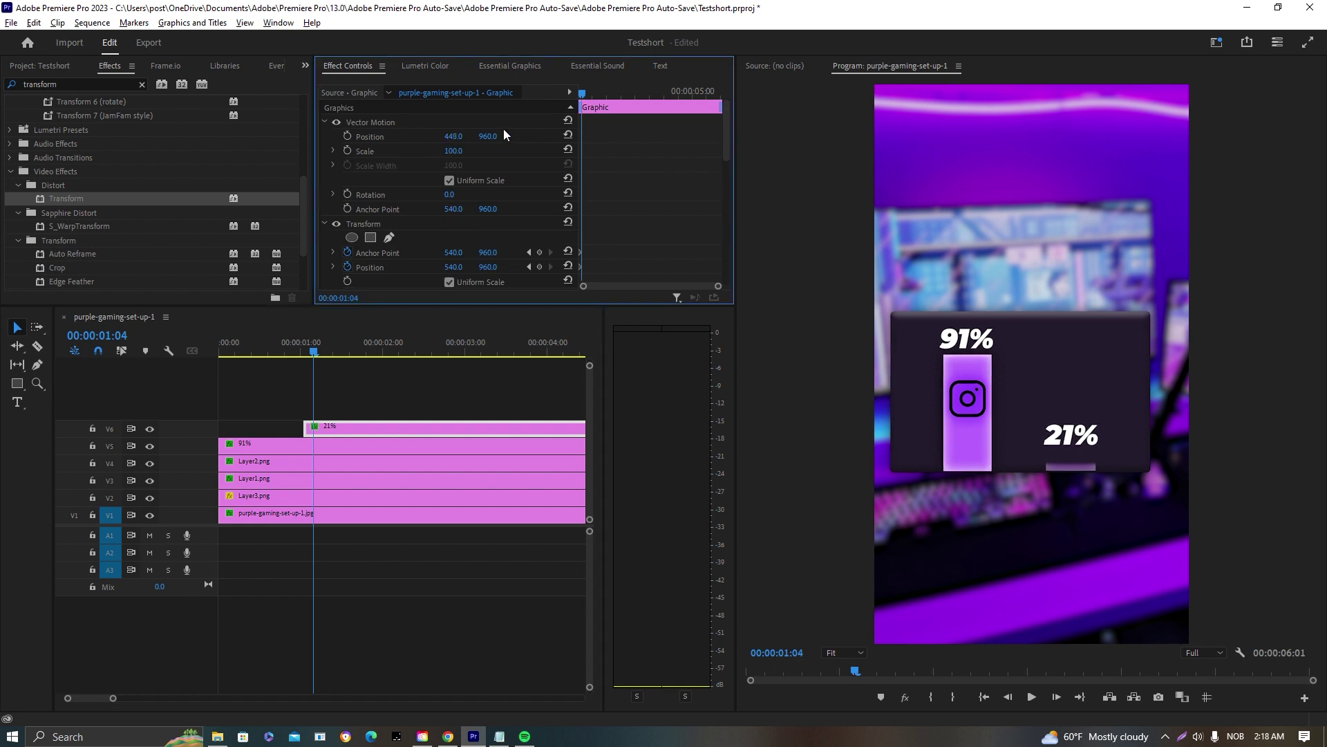
Enable keyframing for the 21% clip's opacity and set it to 0% at the clip's first frame.
scroll(426, 235, "down", 8)
left_click(347, 223)
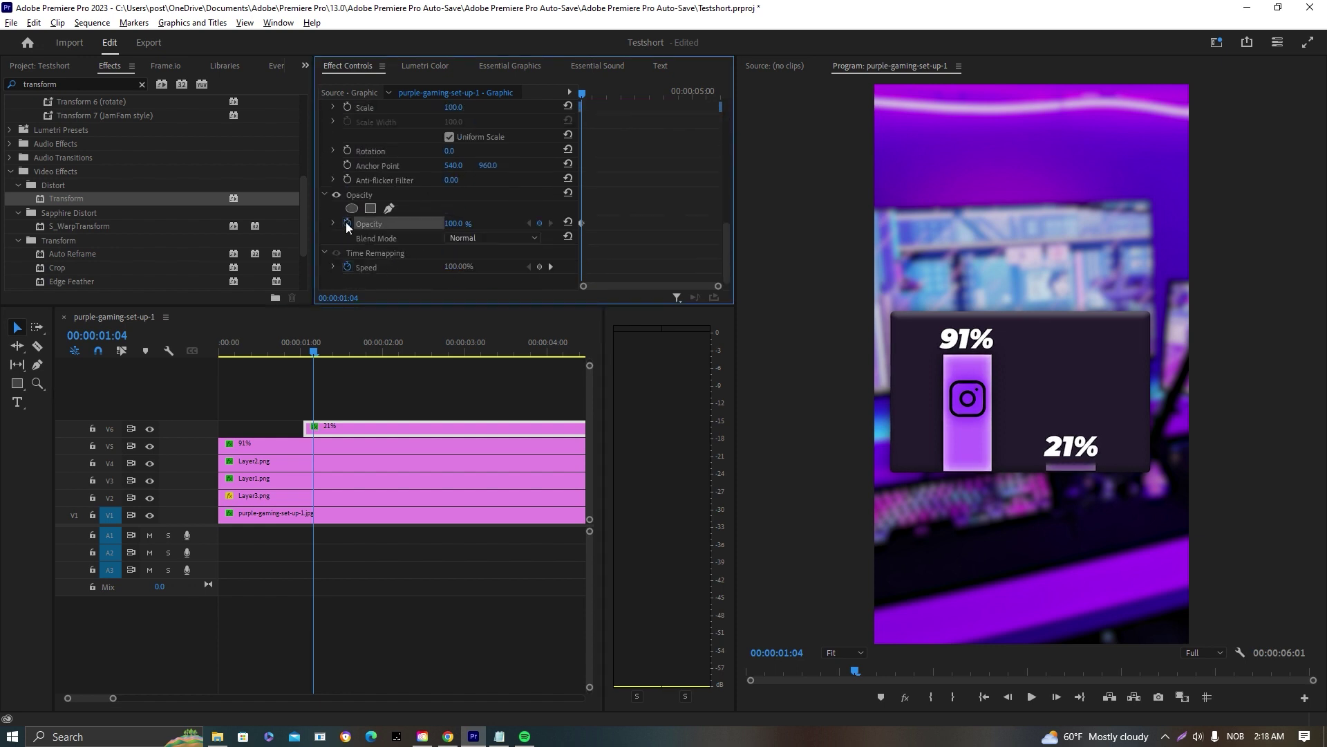
key("Left")
key("Left")
key("Left")
left_click_drag(583, 223, 580, 223)
left_click(456, 223)
type("0")
key("Return")
key("Right")
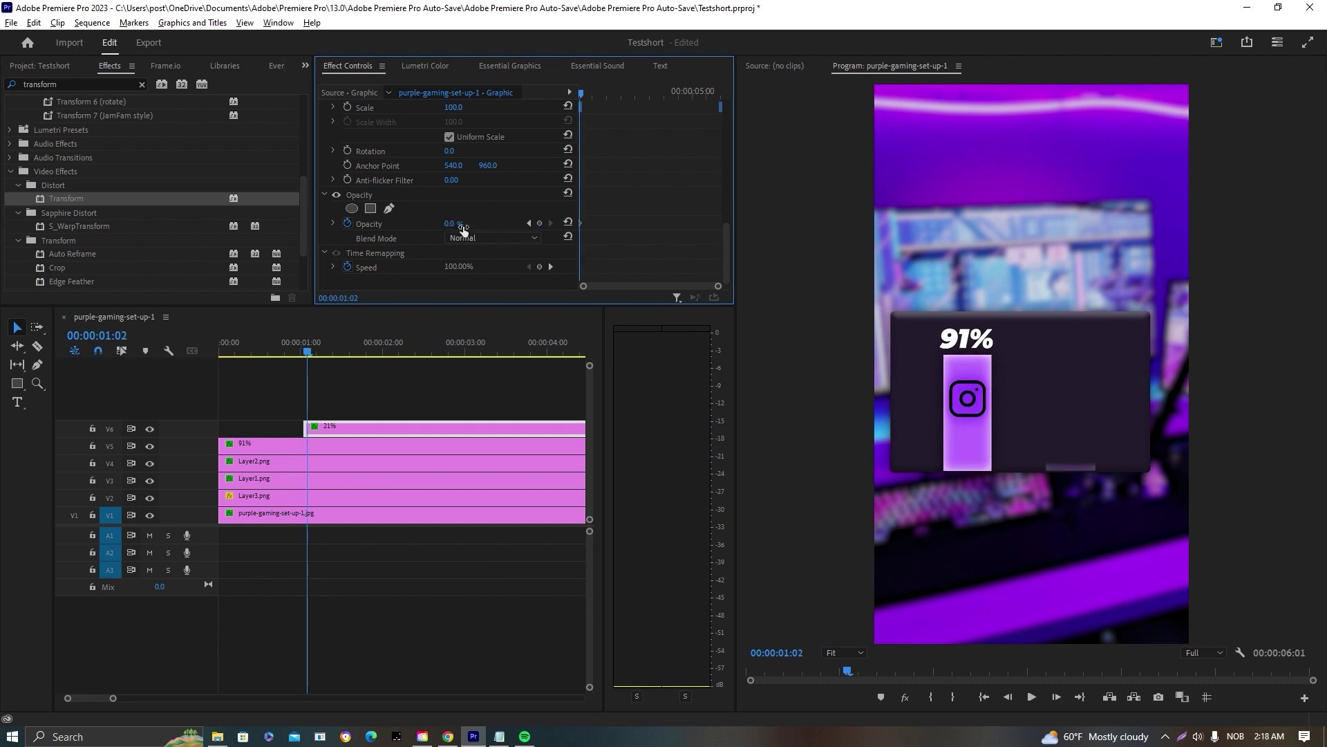
Keyframe the 21% clip's opacity to 20% at 00:00:01:02 and 50% at 00:00:01:06, making it fully opaque at 00:00:01:07.
left_click(454, 223)
type("20")
key("Return")
key("Right")
key("Right")
key("Right")
key("Right")
type("50")
key("Return")
key("Right")
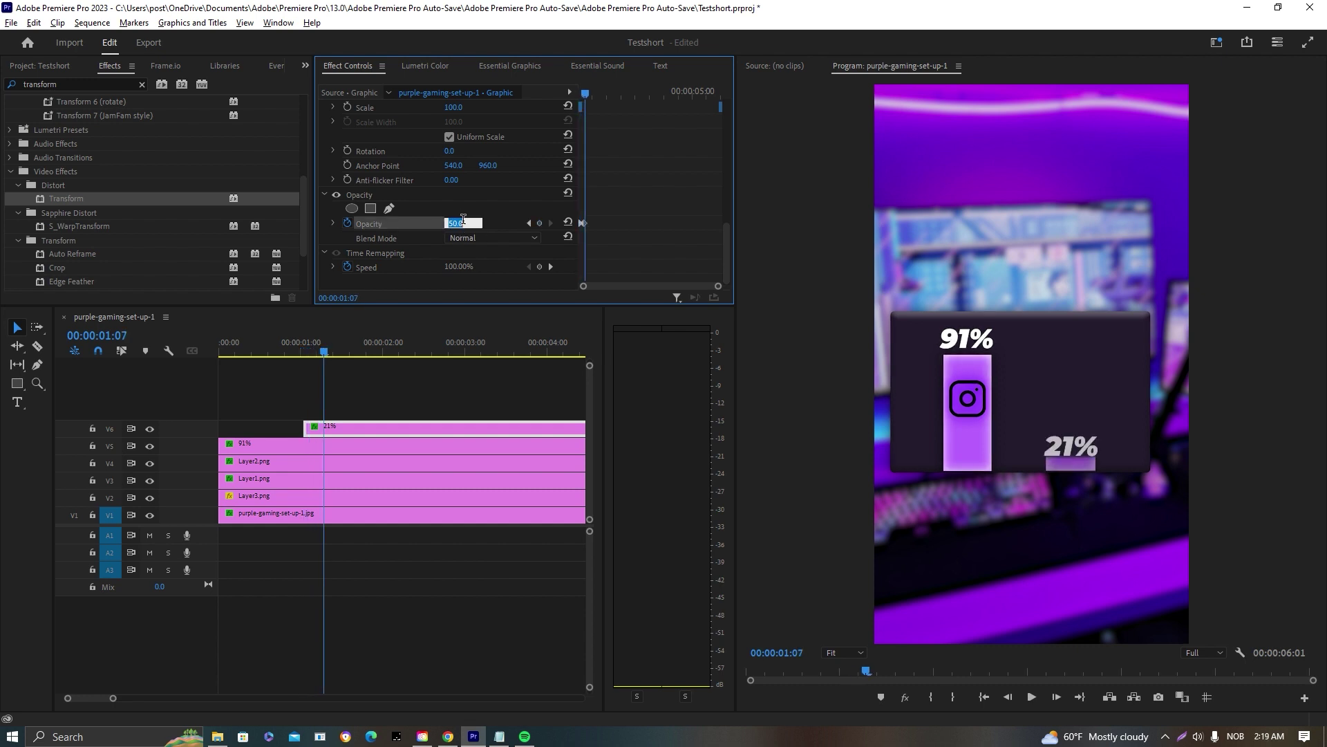
Keyframe the 21% text's Transform vertical position frame by frame to 879 at 00:00:01:12, so it rises with the TikTok bar.
scroll(429, 243, "down", 5)
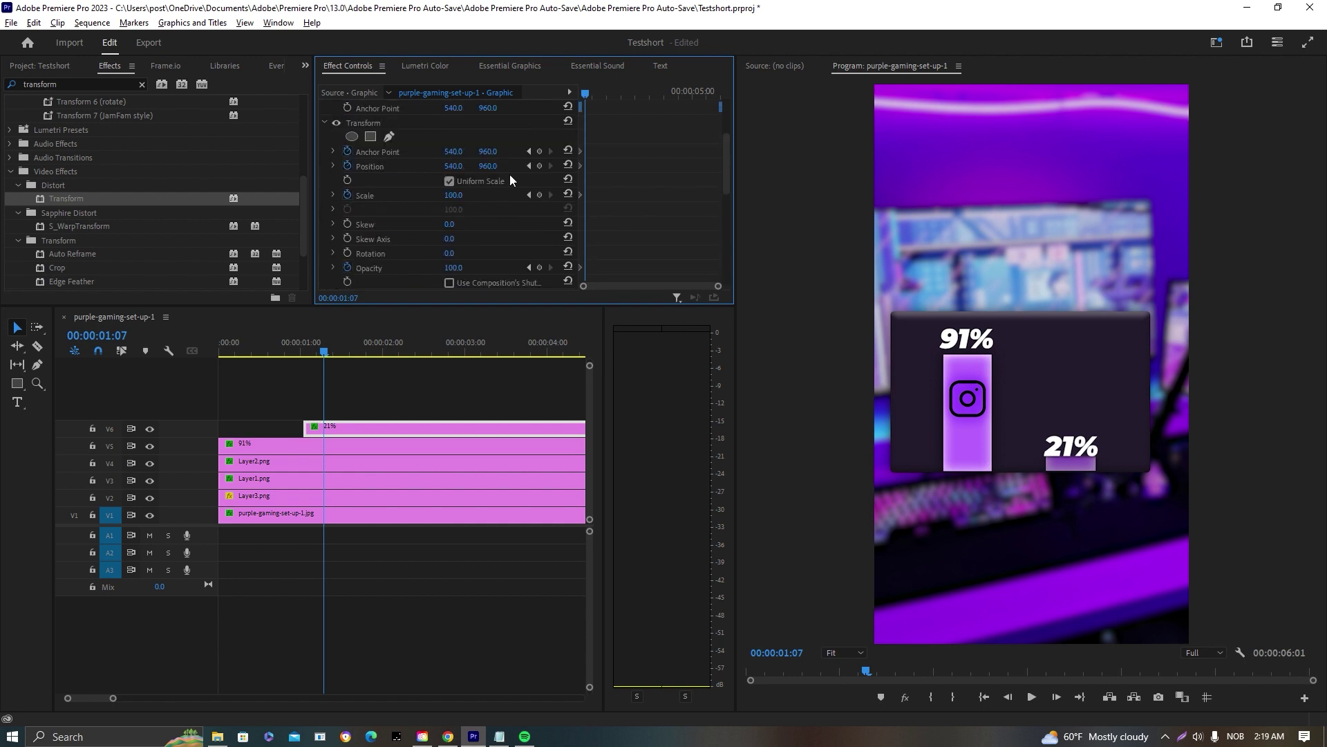
left_click_drag(488, 166, 441, 166)
key("Right")
key("Right")
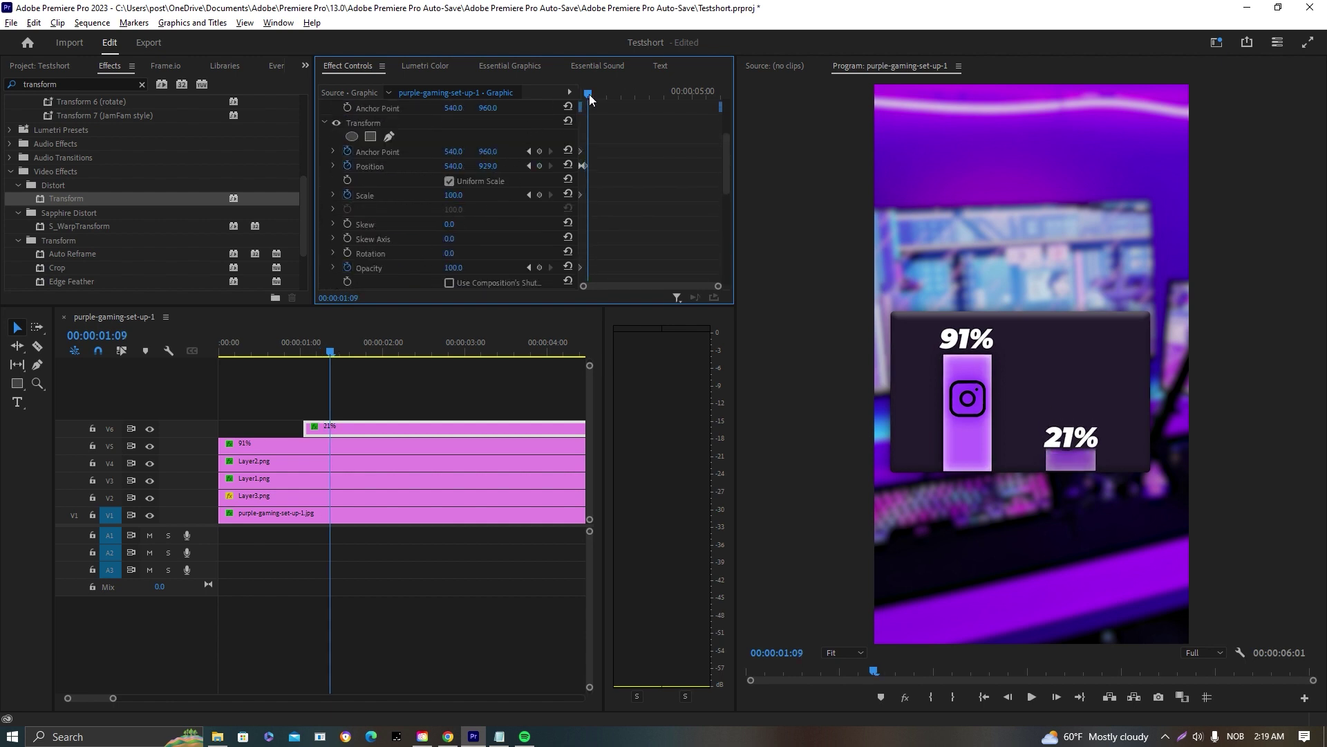
key("Right")
key("Right")
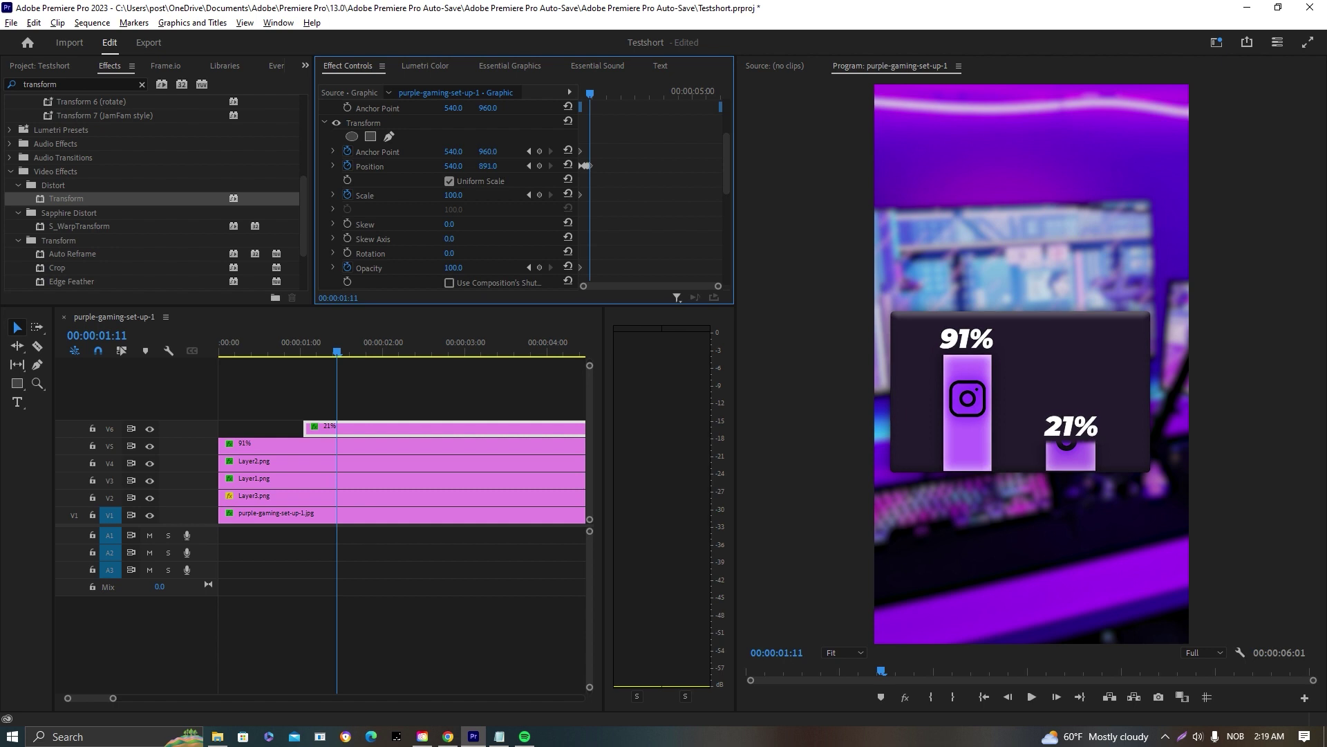
key("Right")
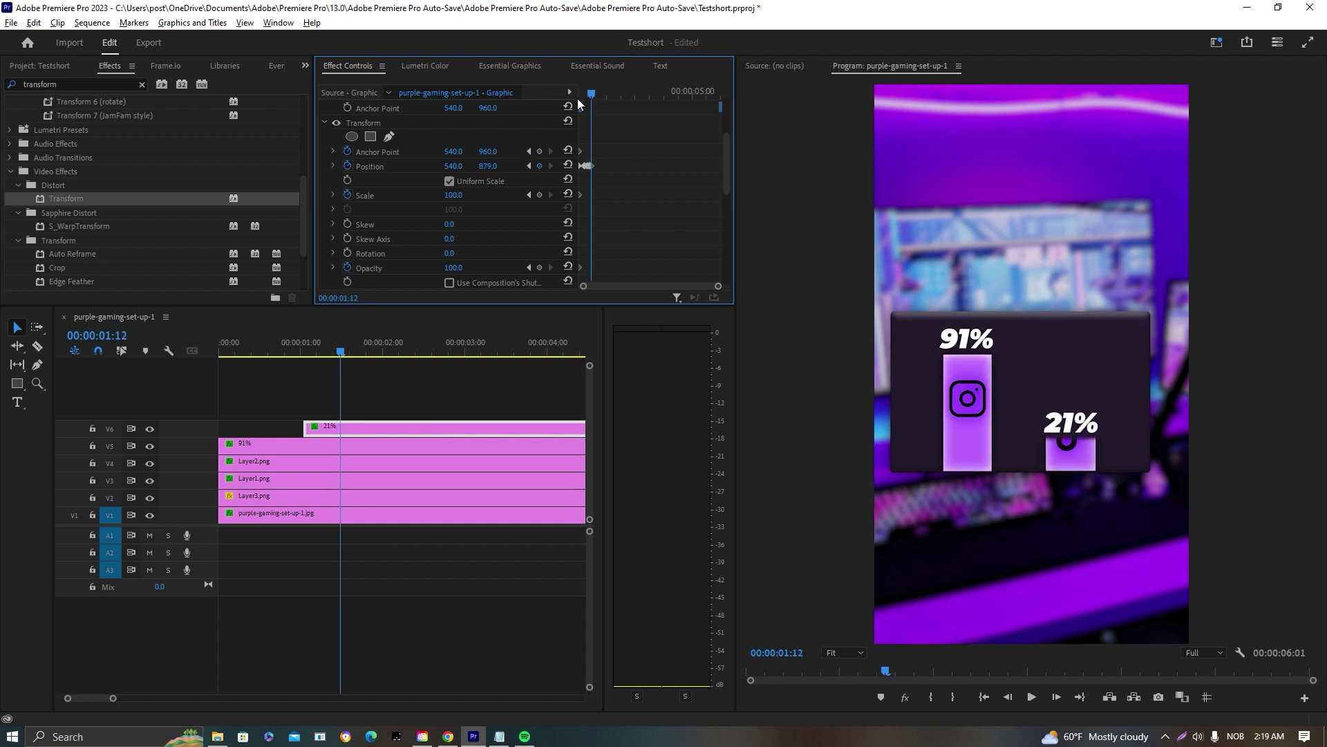
Continue keyframing the 21% text's vertical position to 859 at 00:00:01:16 and about 772 at 00:00:01:21.
key("Right")
key("Right")
key("Right")
key("Right")
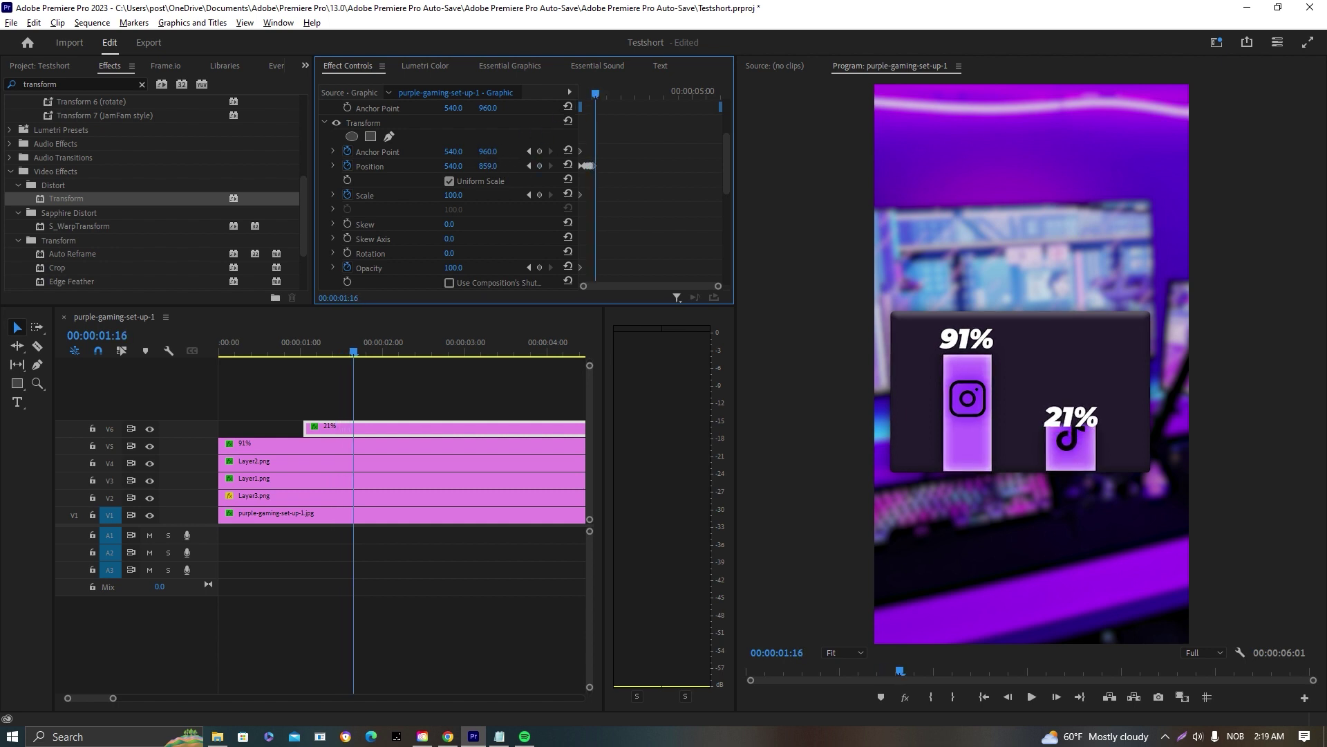
left_click(599, 92)
left_click_drag(598, 92, 601, 92)
left_click(603, 92)
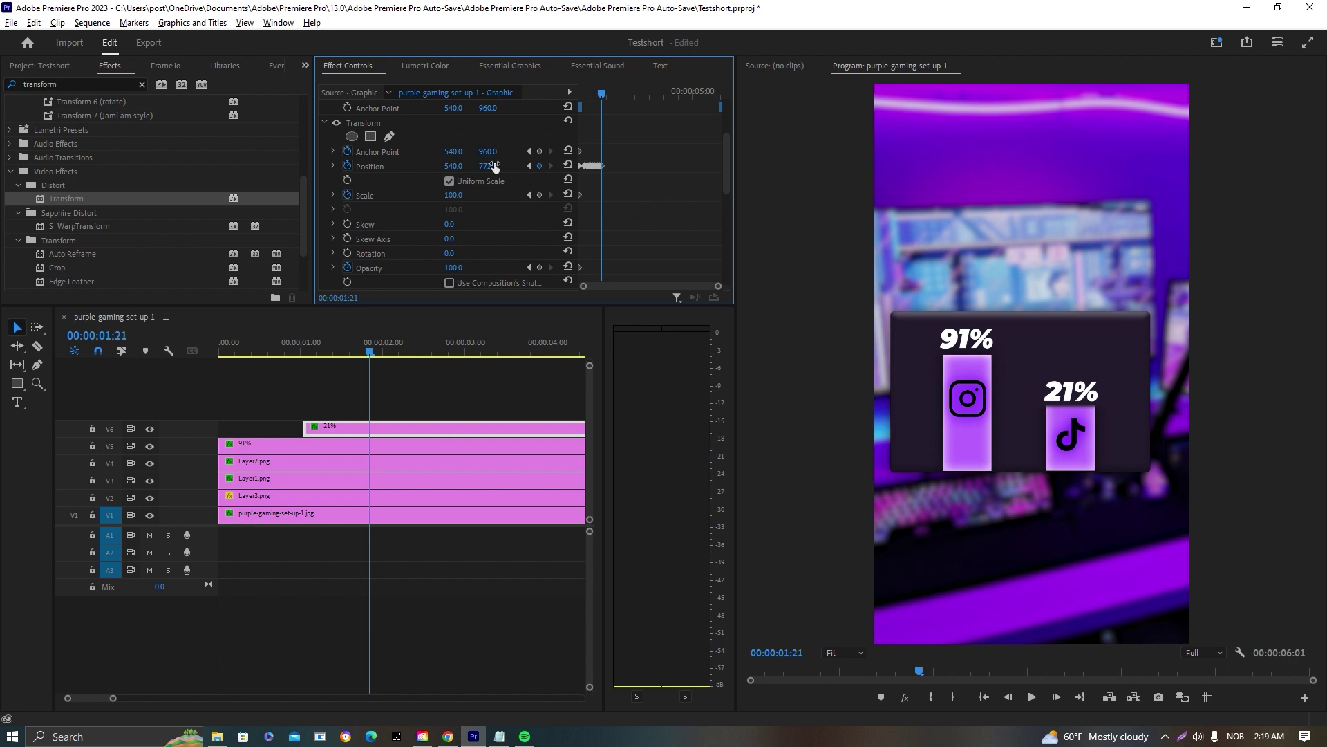
Finish the 21% text's rise at vertical position 744 above the full TikTok bar, preview the animation and save.
key("Right")
key("Right")
left_click(609, 93)
left_click_drag(603, 95, 454, 134)
key("space")
key("space")
key("ctrl+s")
Try to change the temporal interpolation of the 21% text's position keyframes and preview the motion.
mouse_move(648, 163)
left_mouse_down()
mouse_move(610, 199)
mouse_move(555, 168)
left_mouse_up()
right_click(598, 168)
left_click(629, 195)
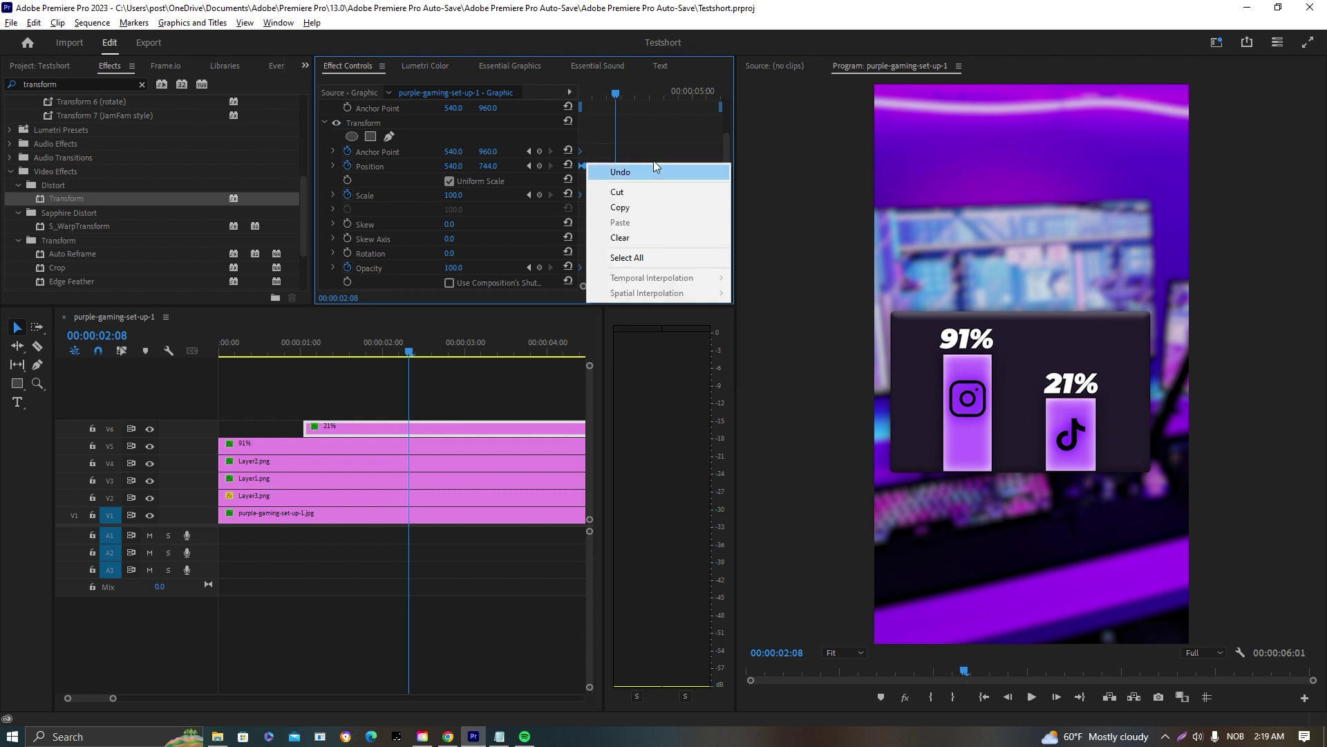
right_click(598, 167)
mouse_move(659, 284)
left_click(777, 360)
left_click_drag(614, 94, 578, 97)
key("space")
key("space")
Change the temporal interpolation of all the 21% text's position keyframes in the zoomed-in keyframe view, preview and save.
left_click_drag(718, 285, 684, 286)
right_click(651, 168)
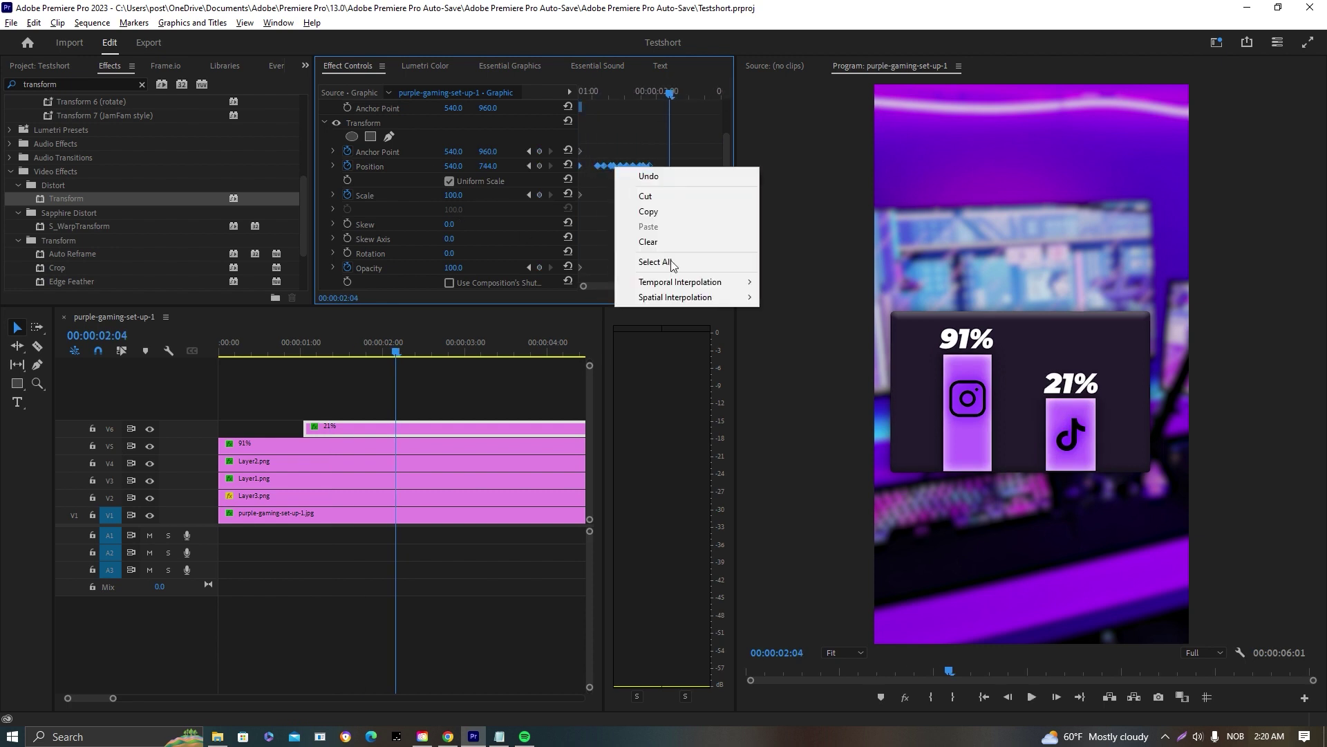
mouse_move(664, 282)
left_click(776, 360)
key("space")
key("space")
key("ctrl+s")
Select the 91% text's rise keyframes and change their temporal interpolation as well.
left_click(452, 445)
scroll(616, 197, "down", 2)
left_click_drag(618, 177, 555, 162)
right_click(599, 169)
mouse_move(667, 284)
left_click(779, 361)
Set the 91% text's opacity to 0% at the sequence's first frame and play the animation.
left_click(138, 363)
key("Home")
left_click(254, 437)
scroll(388, 242, "up", 3)
scroll(353, 197, "down", 3)
left_click(455, 223)
type("0")
key("Return")
key("Right")
key("Left")
left_click(339, 392)
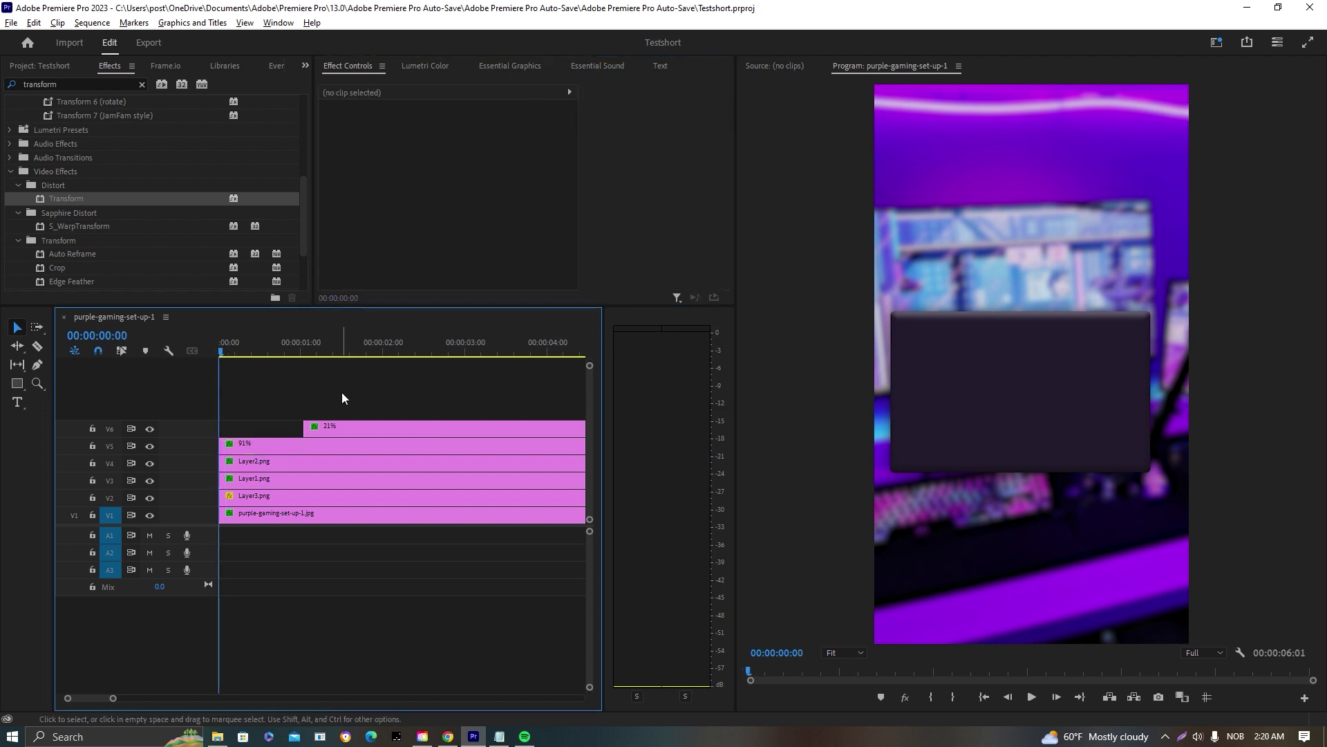
key("space")
Set the opacity of the Layer3.png panel to 85%, save the project and return to the sequence start.
left_click(302, 495)
scroll(440, 208, "down", 3)
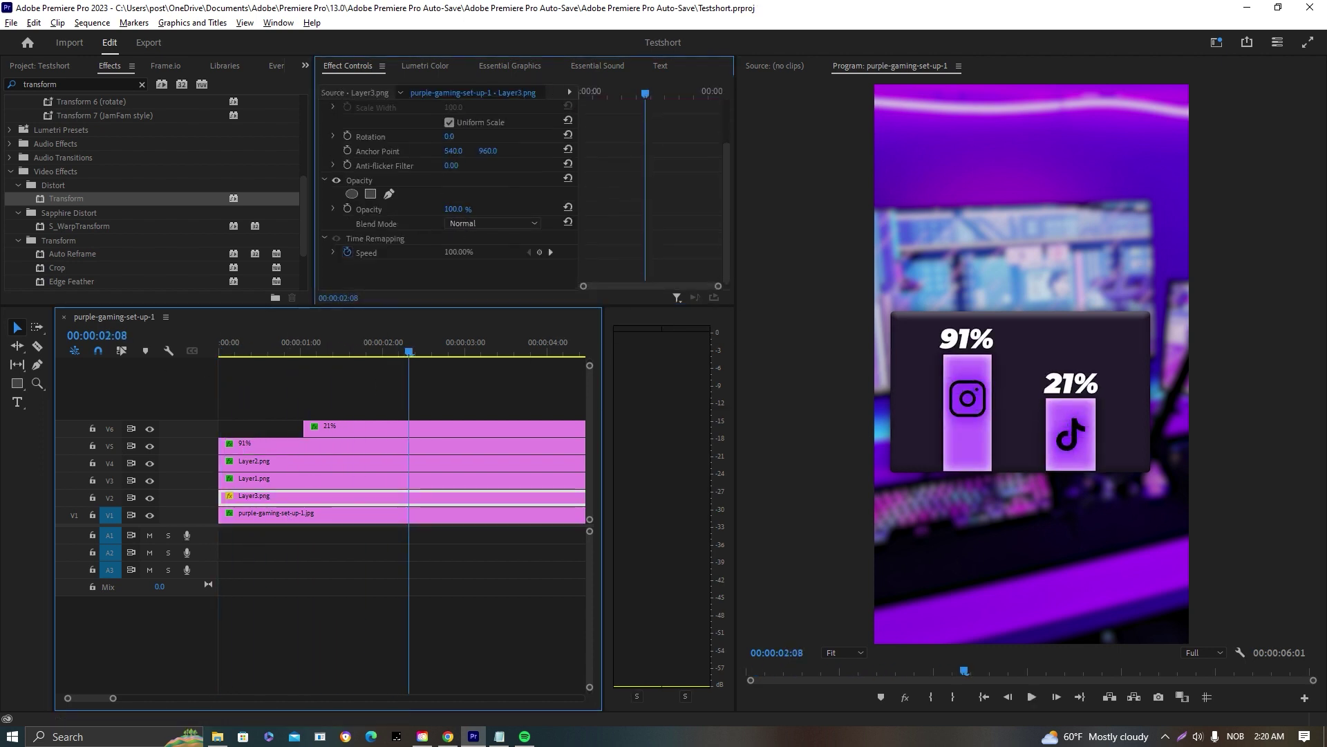
key("Return")
left_click(456, 208)
type("85")
key("Return")
left_click(471, 541)
key("ctrl+s")
key("Home")
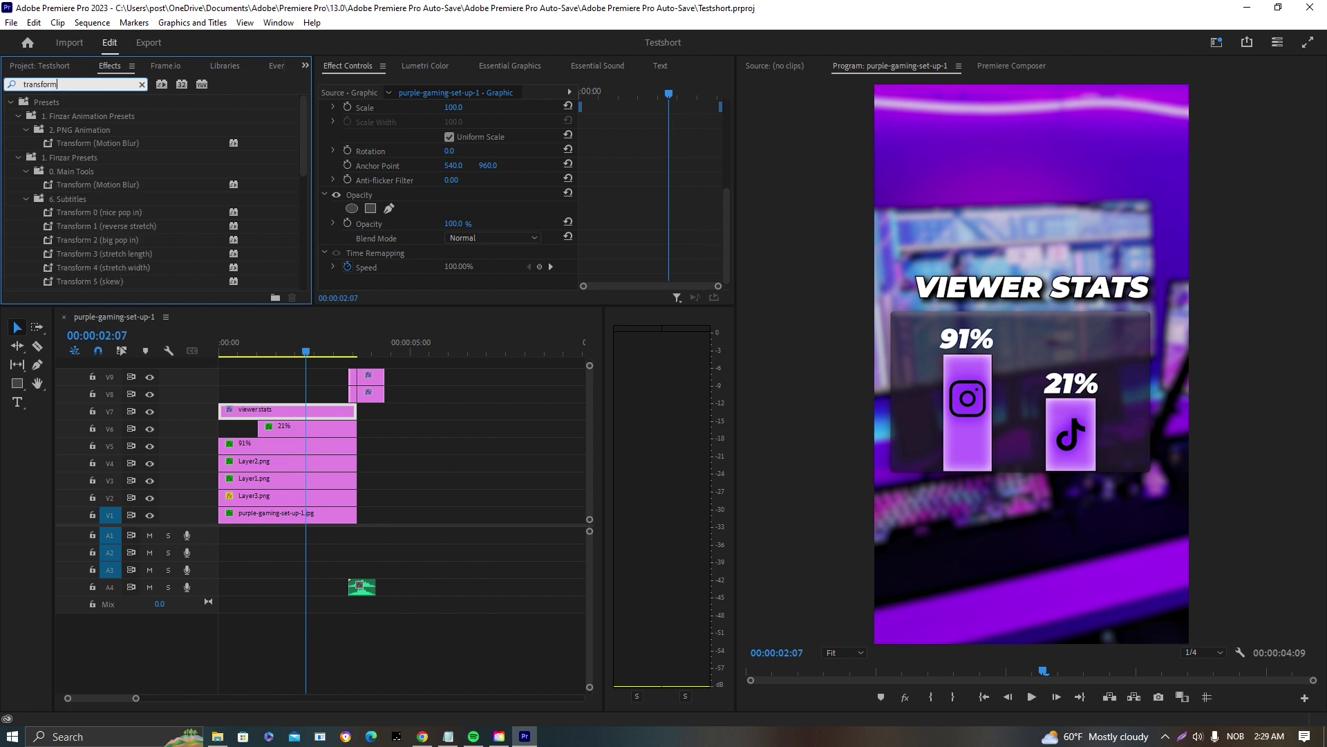
Apply the Transform effect to the "viewer stats" title clip.
scroll(190, 226, "down", 2)
left_click(65, 238)
scroll(484, 180, "up", 1)
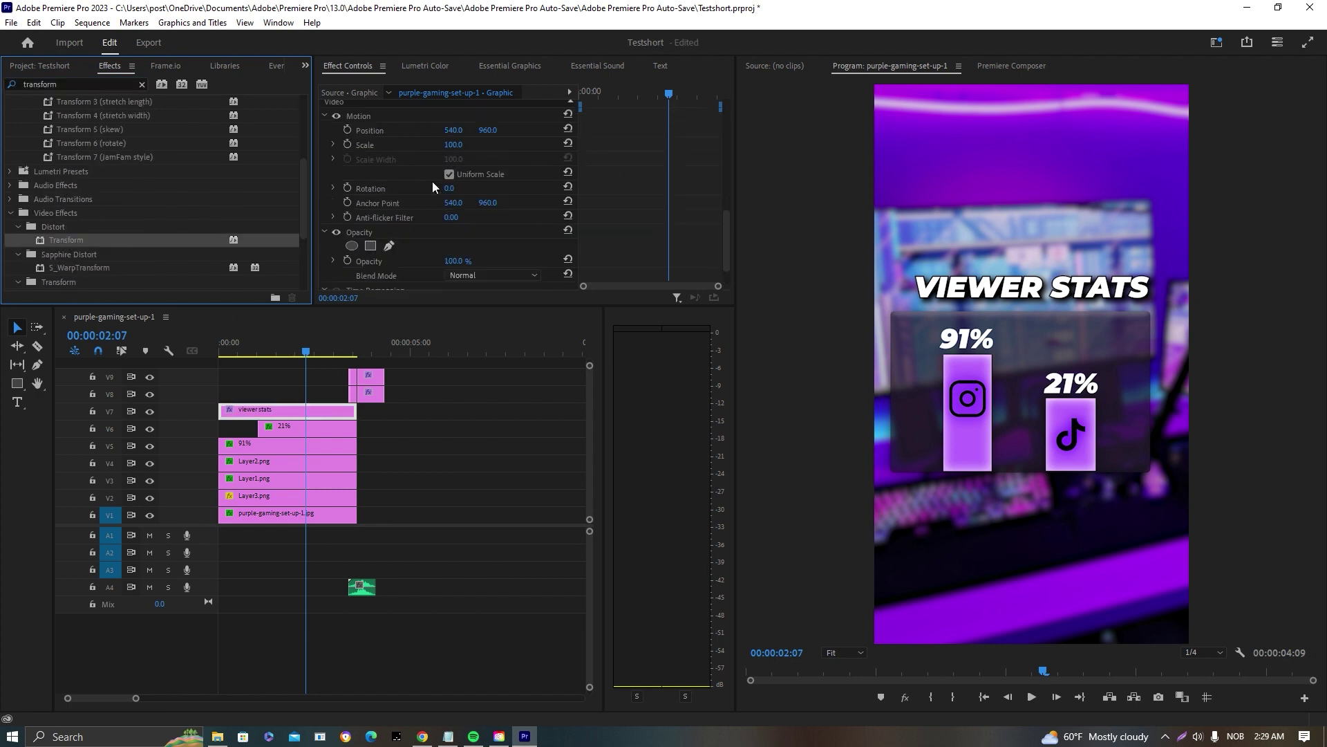
Keyframe the title's Transform position, scale and opacity at the first frame, with vertical position 800 and opacity 0.
left_click_drag(653, 97, 580, 108)
scroll(404, 209, "down", 5)
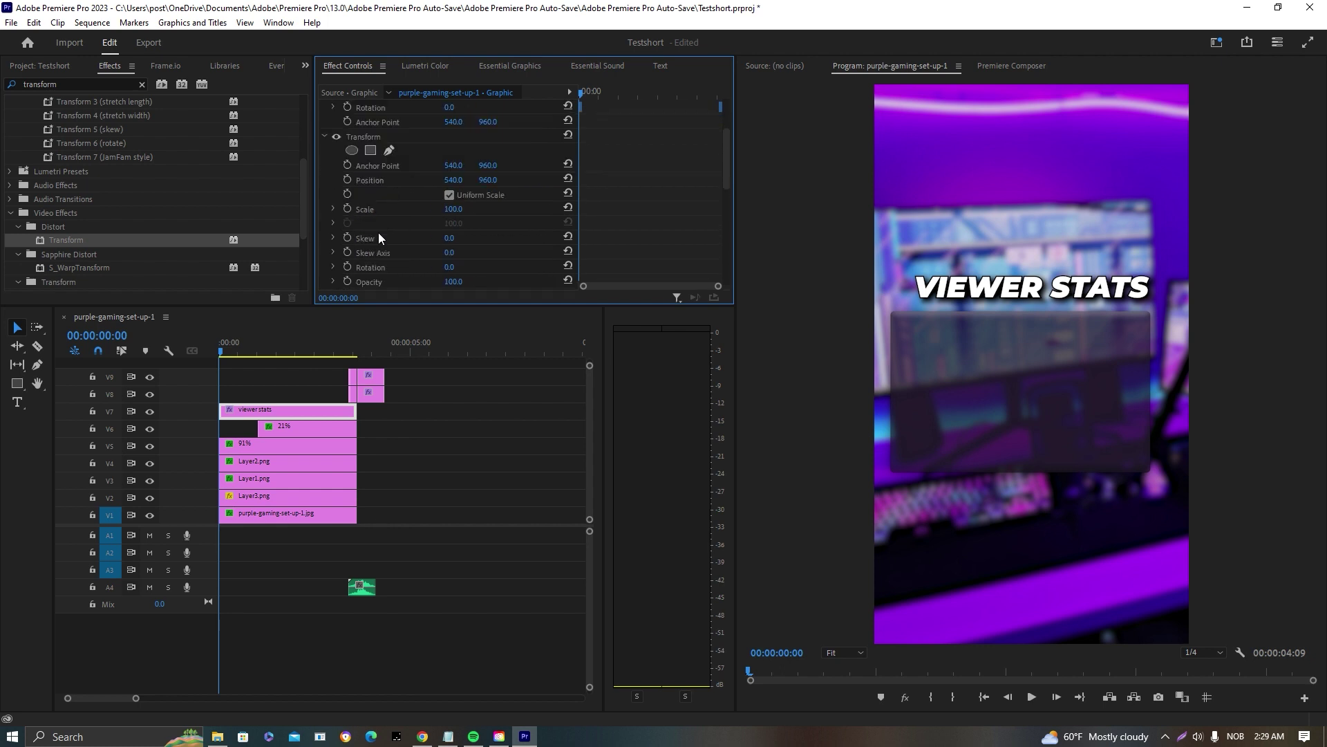
scroll(373, 199, "up", 1)
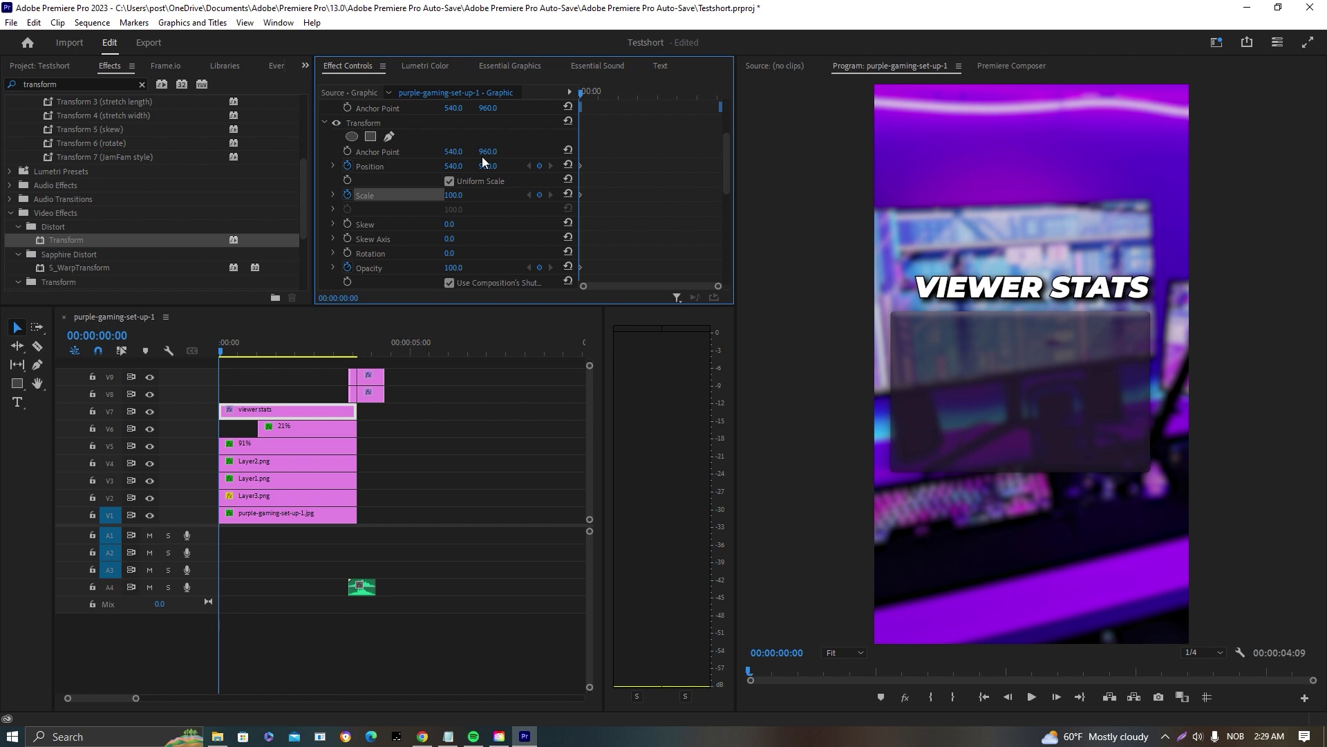
left_click_drag(484, 166, 373, 166)
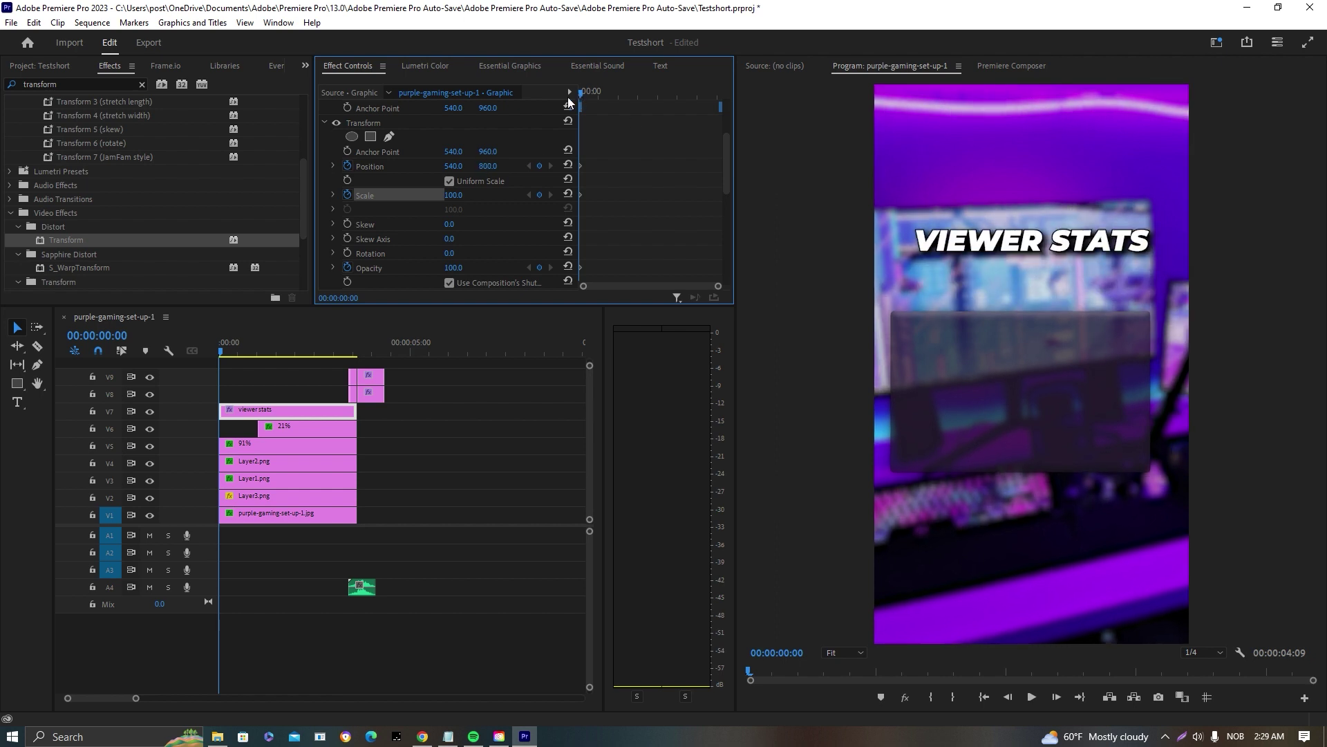
key("Return")
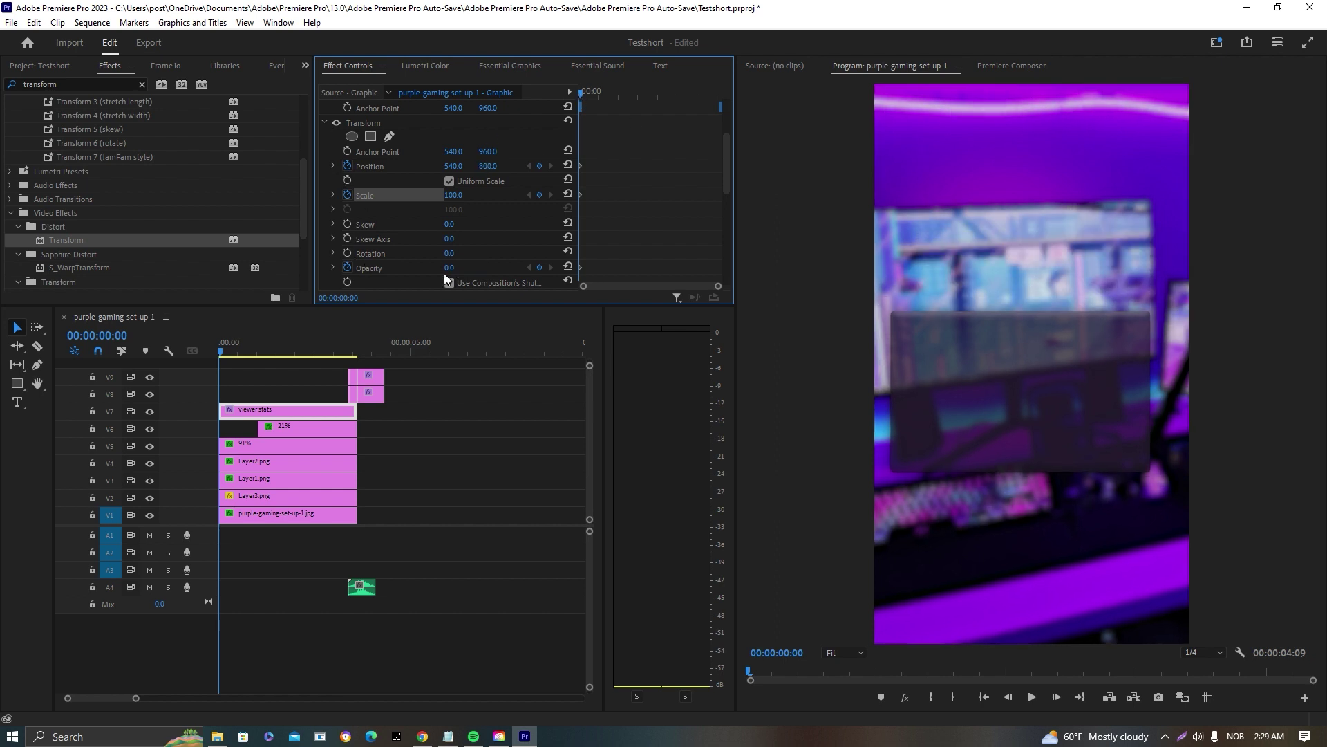
Keyframe the title's Transform opacity to 10 at frame 1 and 20 at frame 2.
key("Right")
type("100")
key("Return")
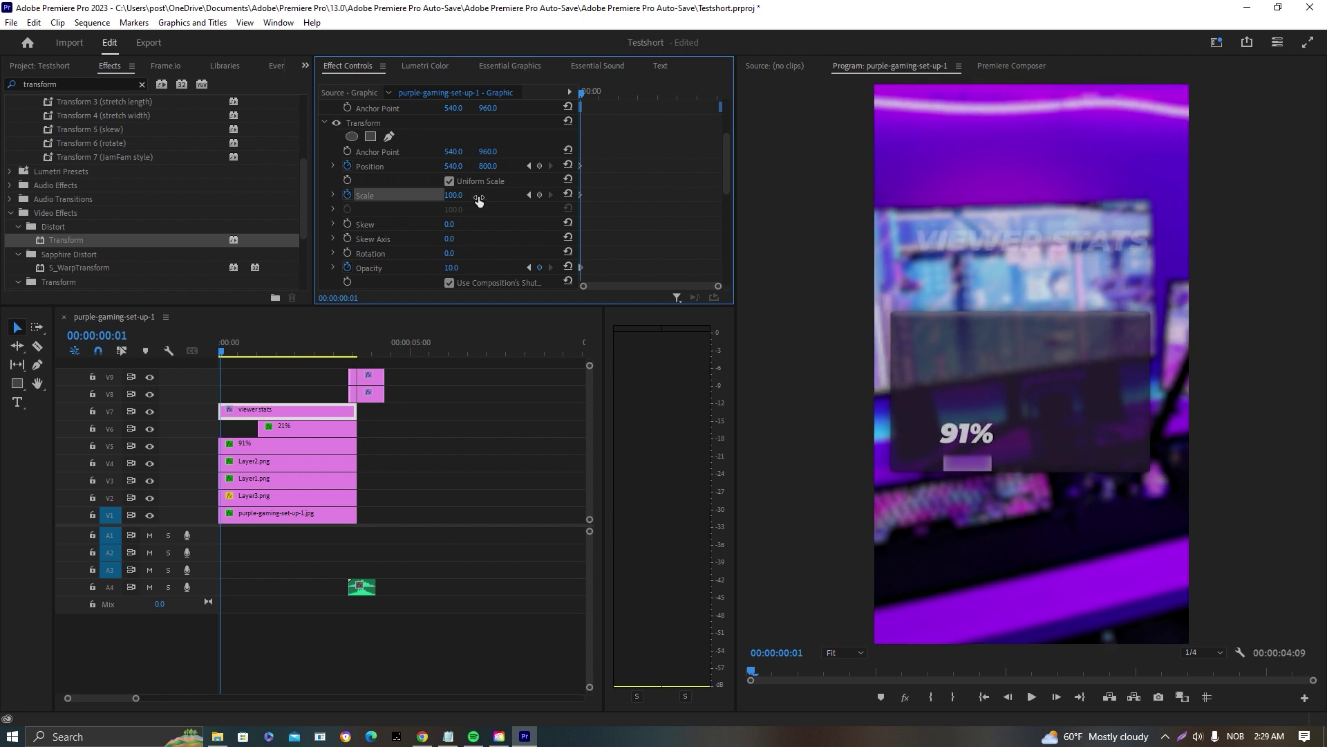
key("Right")
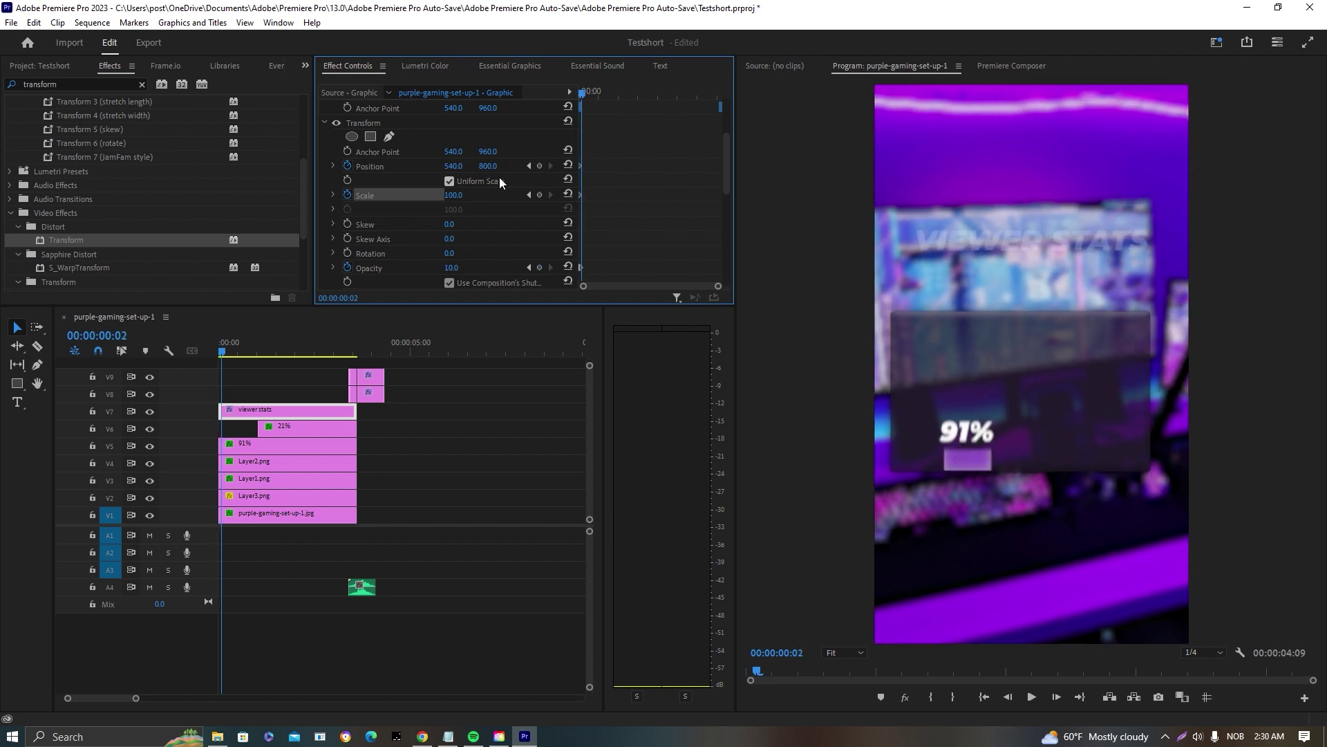
left_click(451, 267)
type("20")
key("Return")
key("Right")
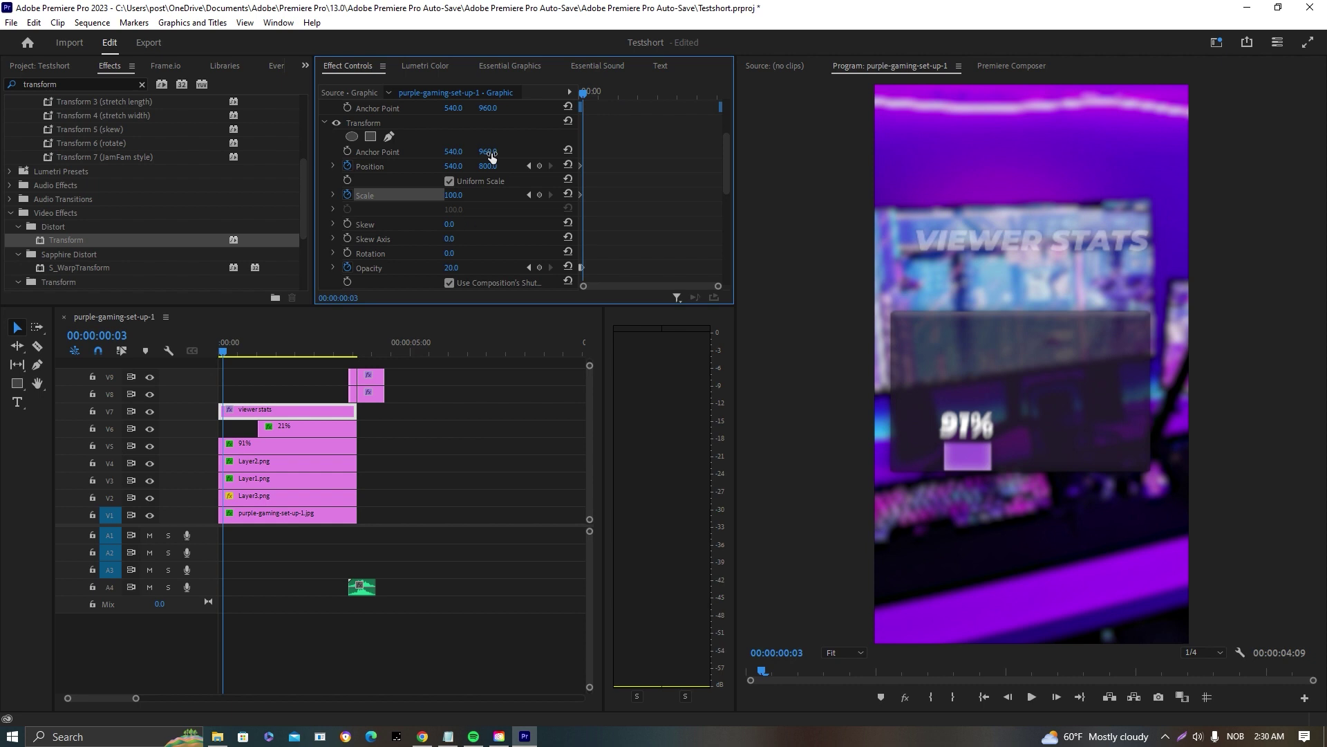
Keyframe the title down to vertical position 950, with opacity 50 at frame 3 and 100 at frame 4, then preview and save.
left_click_drag(483, 165, 506, 170)
type("50")
key("Return")
key("Right")
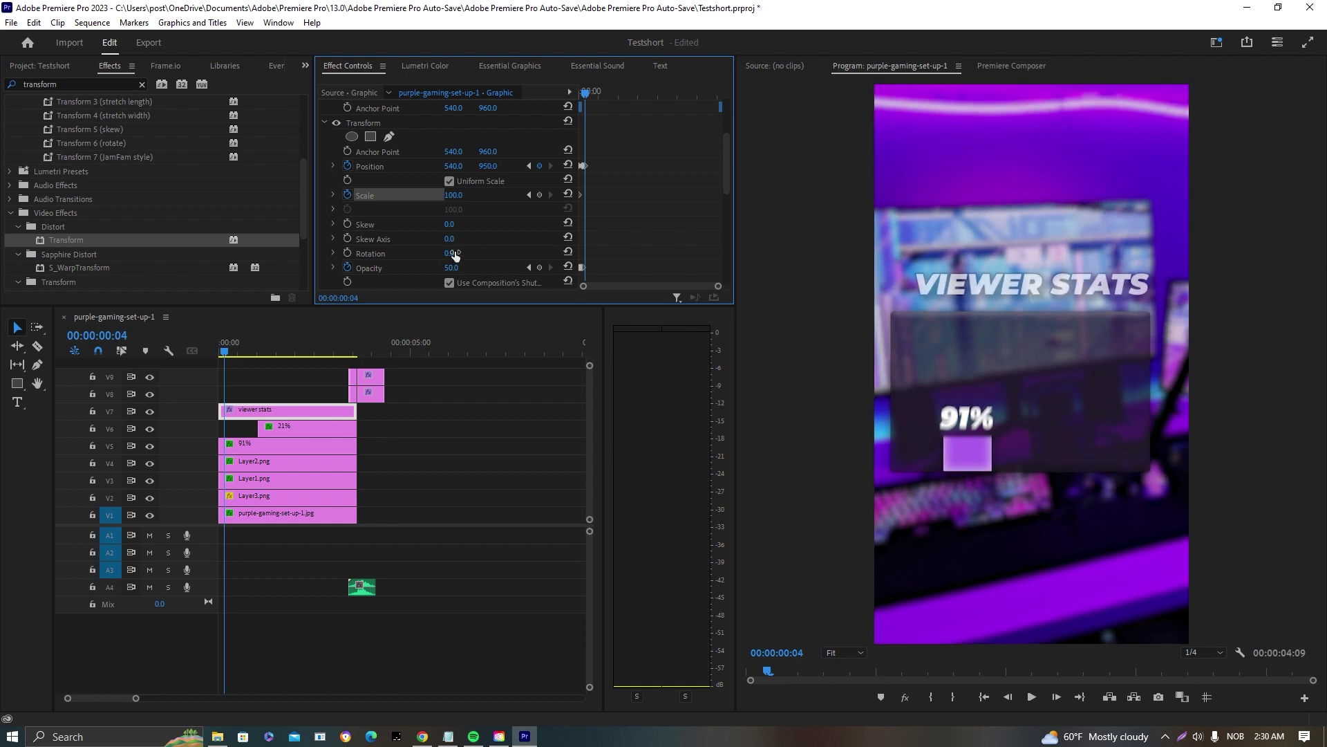
type("100")
key("Return")
left_click_drag(586, 93, 459, 115)
key("space")
key("ctrl+s")
Replace the composition's shutter angle in the title's Transform effect with 360 and preview the motion blur.
left_click_drag(598, 93, 565, 97)
scroll(448, 203, "down", 3)
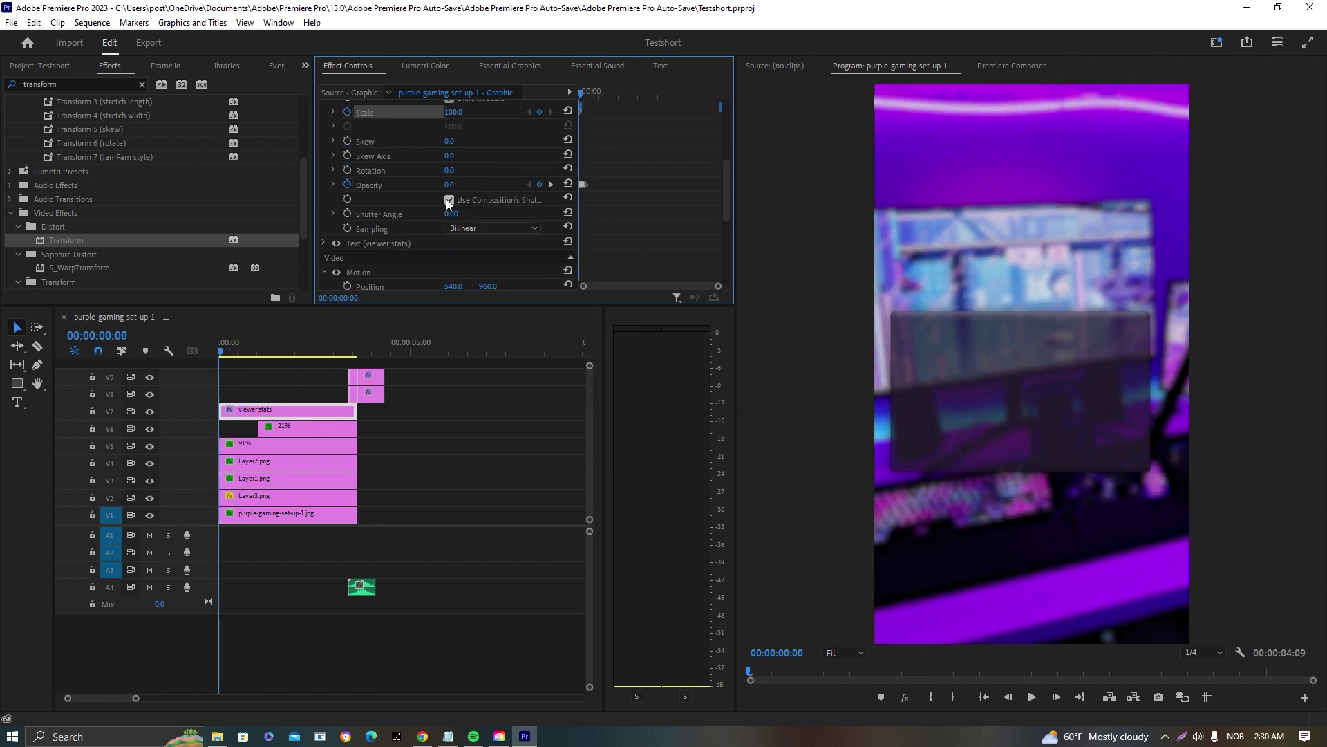
type("360")
key("Return")
left_click(437, 396)
key("space")
key("space")
Change the temporal interpolation of the title's Transform keyframes and play the finished animation.
left_click(340, 410)
scroll(635, 226, "down", 5)
scroll(634, 233, "up", 1)
left_click_drag(636, 258, 579, 135)
right_click(584, 143)
mouse_move(631, 257)
left_click(760, 337)
left_click(408, 438)
key("space")
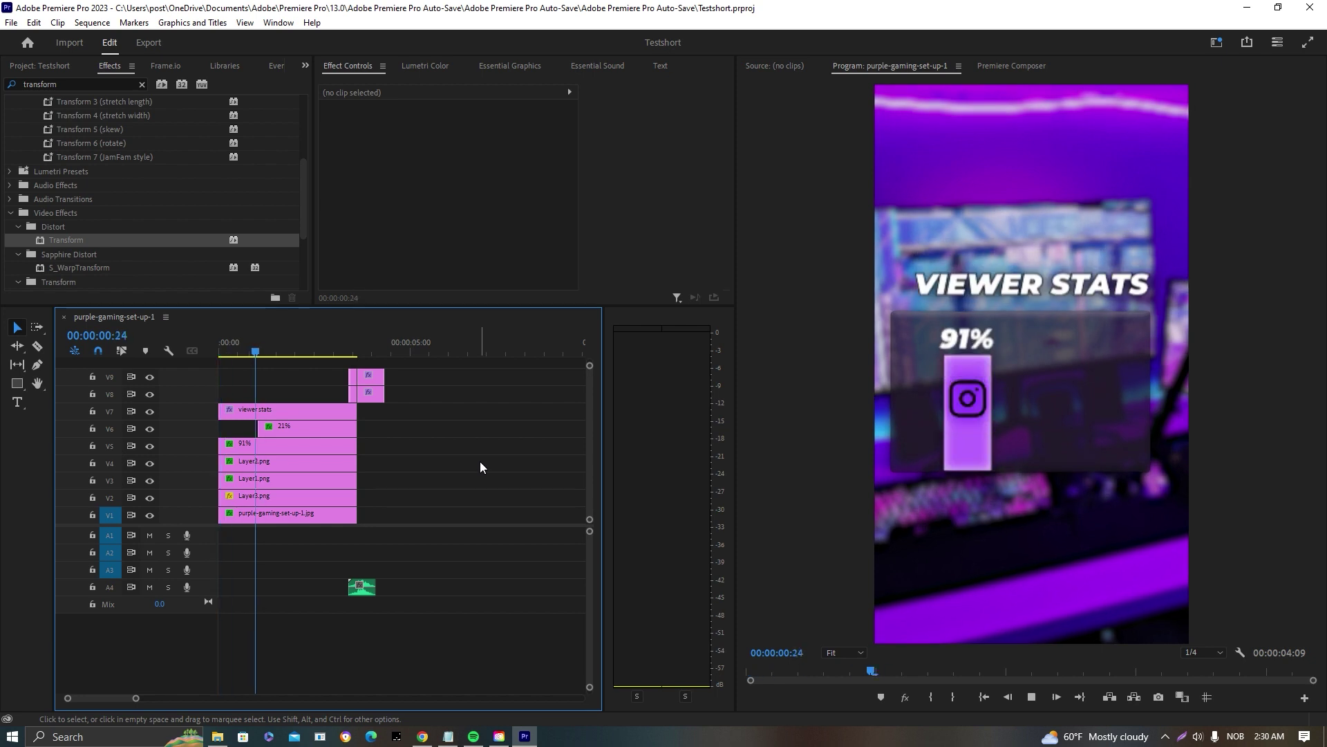